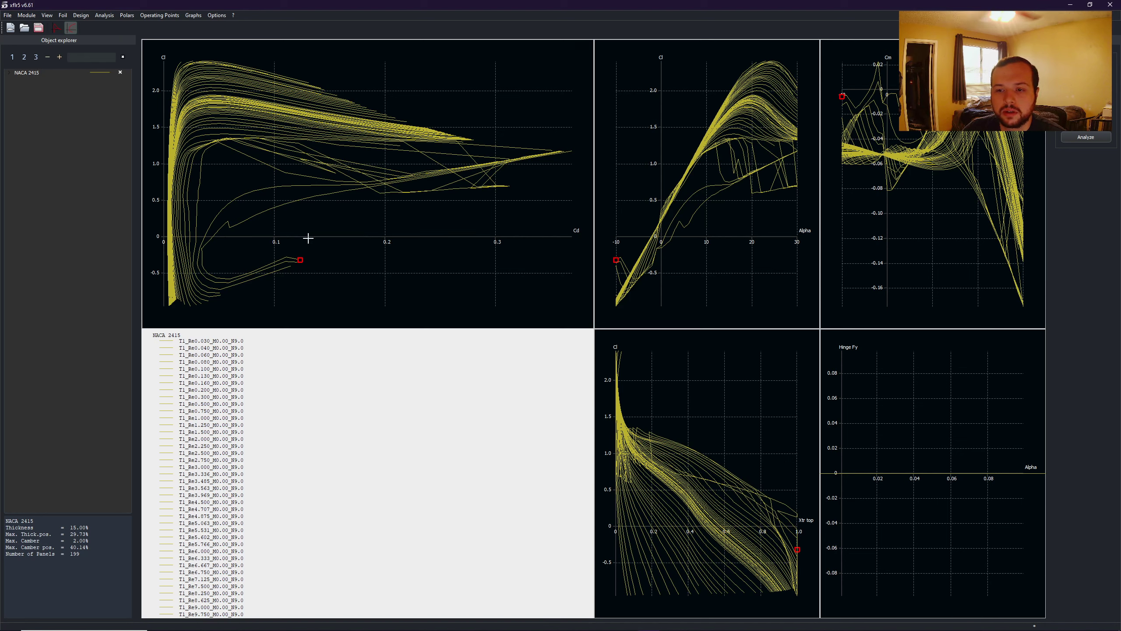
Step: Start a new plane in the Wing and Plane Design module and exclude its fin and elevator
click(25, 15)
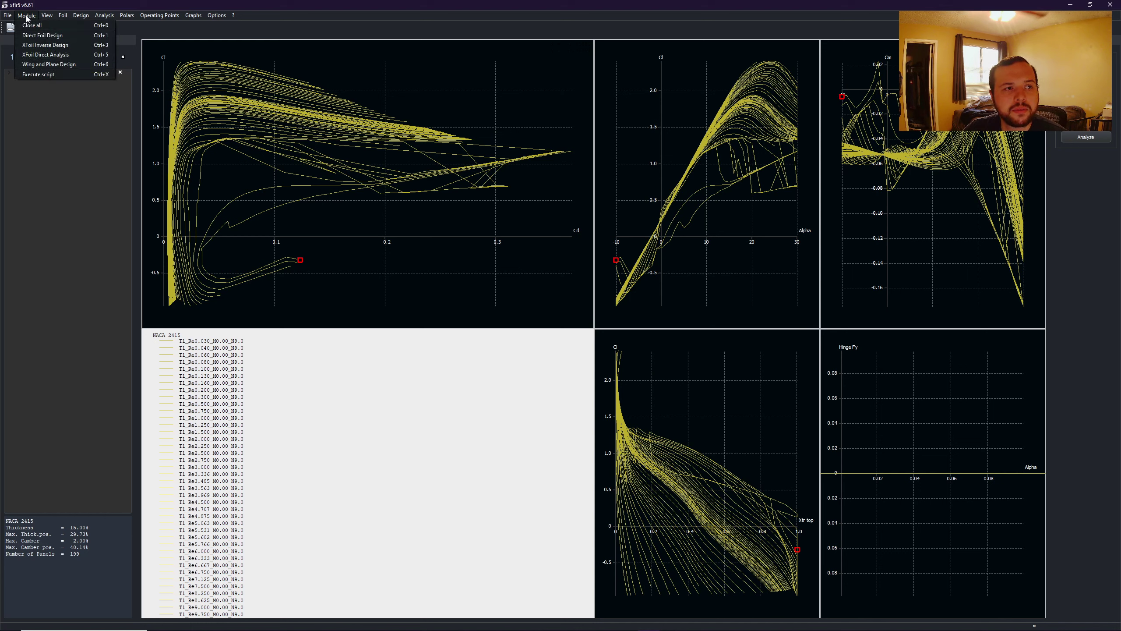
click(37, 64)
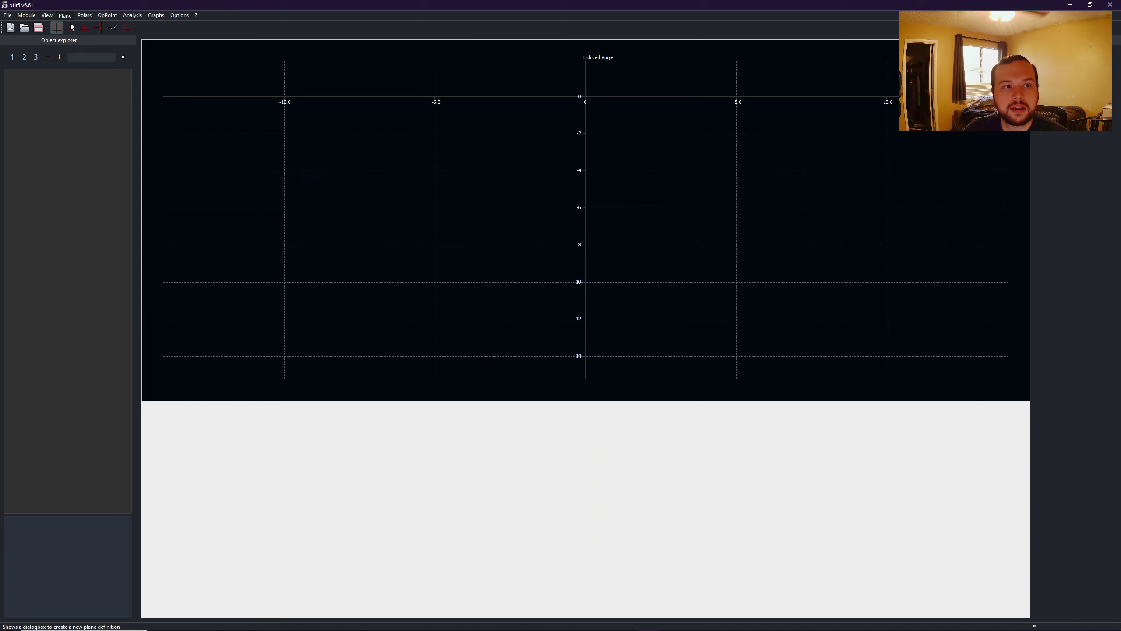
key(F3)
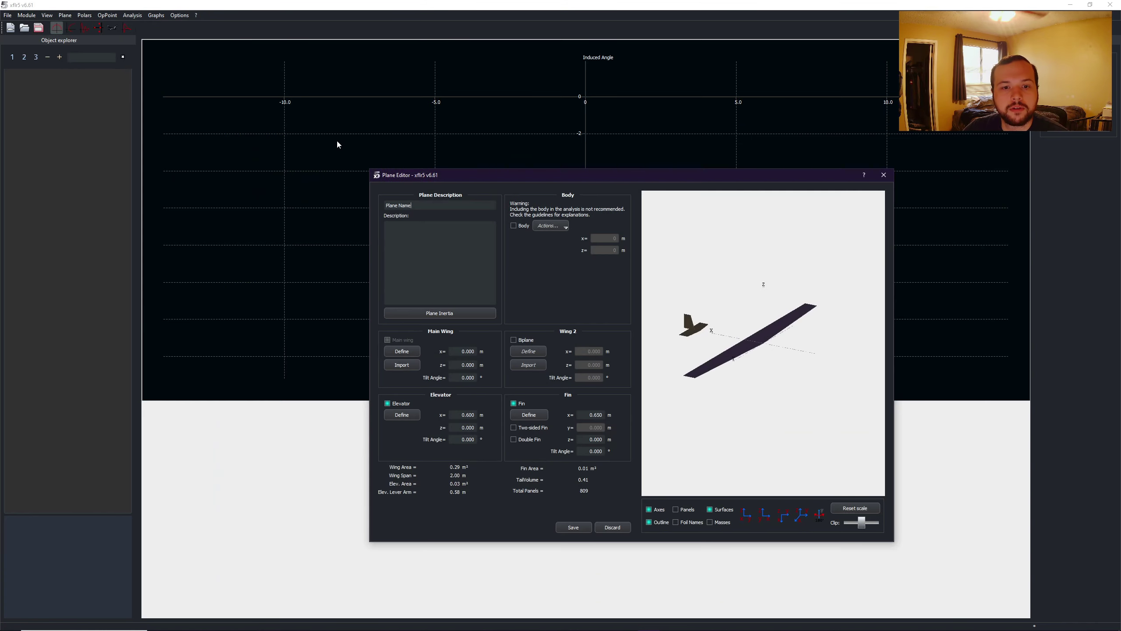
click(513, 402)
click(387, 404)
Step: Open the main wing's definition and set the tip section's offset to 0
click(402, 352)
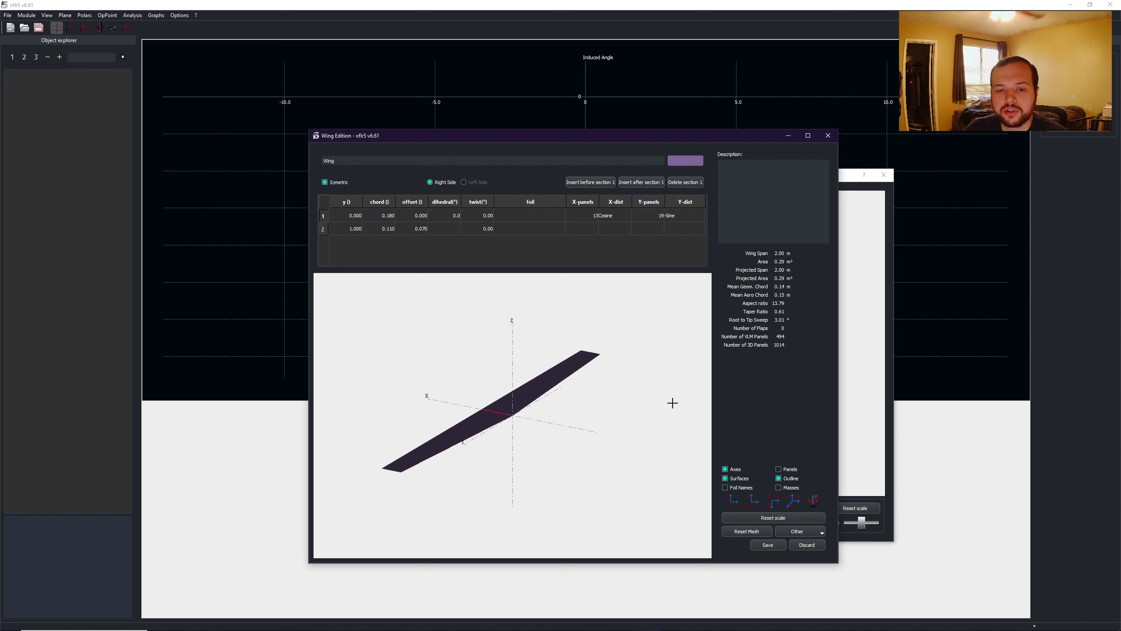
double_click(412, 228)
text(0)
key(Return)
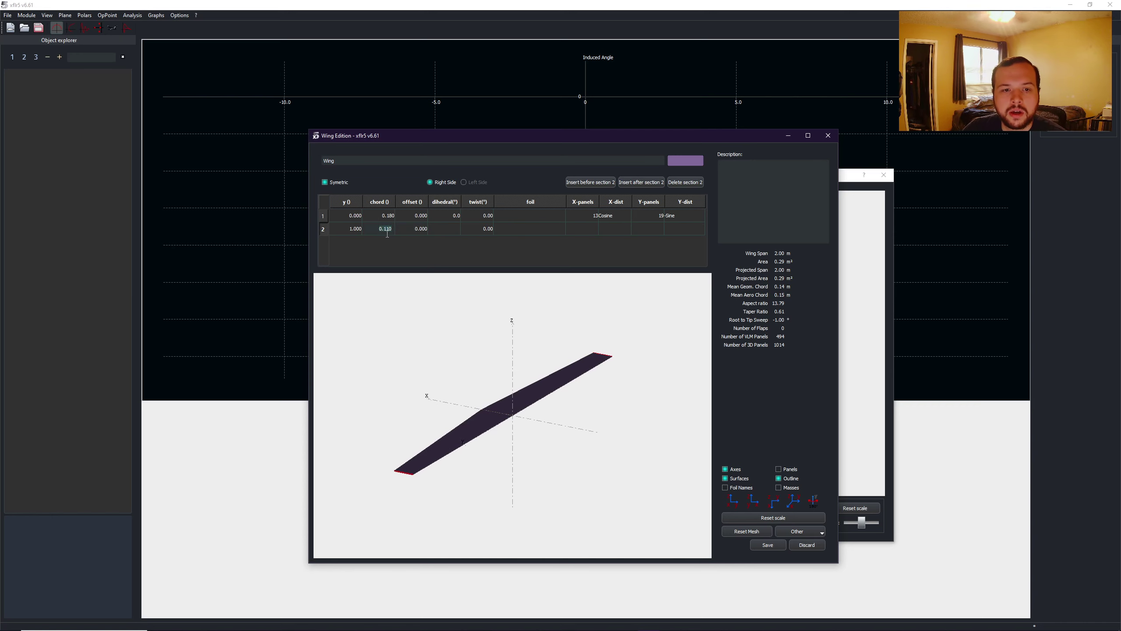
Step: Set the wing's tip chord to 1 m and its root chord to 2 m
double_click(386, 228)
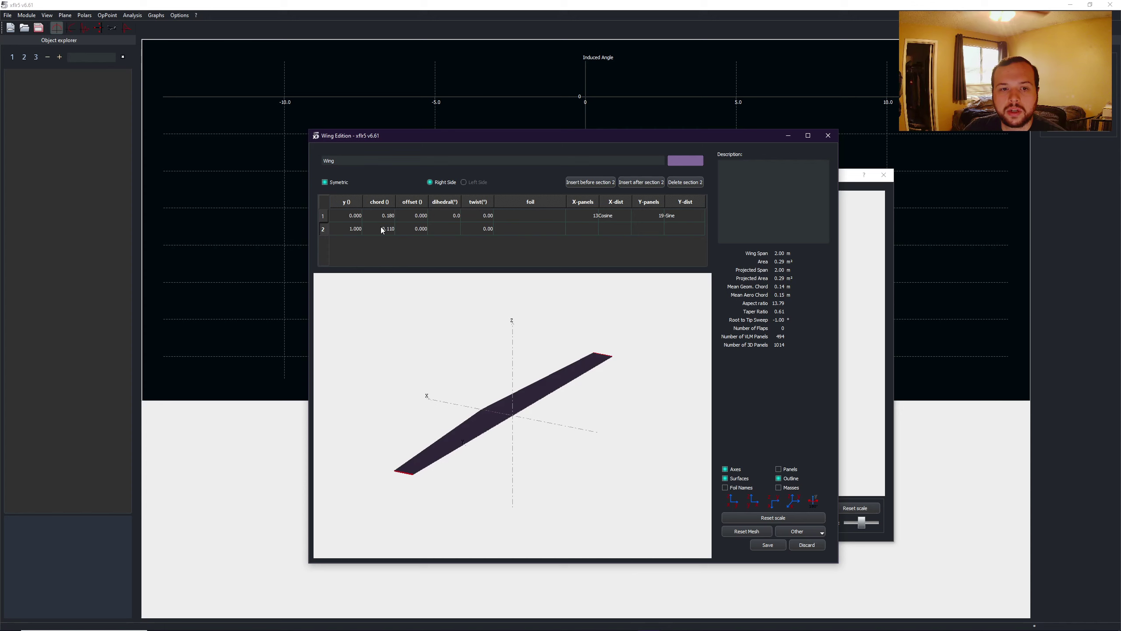
key(BackSpace)
key(BackSpace)
key(BackSpace)
key(BackSpace)
key(BackSpace)
text(1)
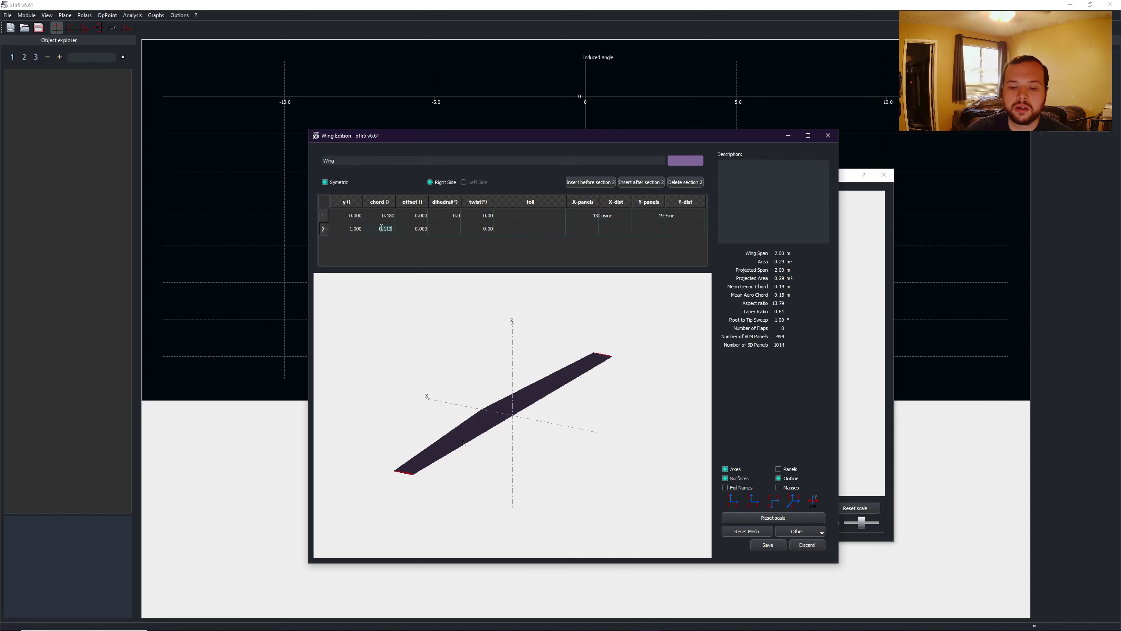
double_click(388, 216)
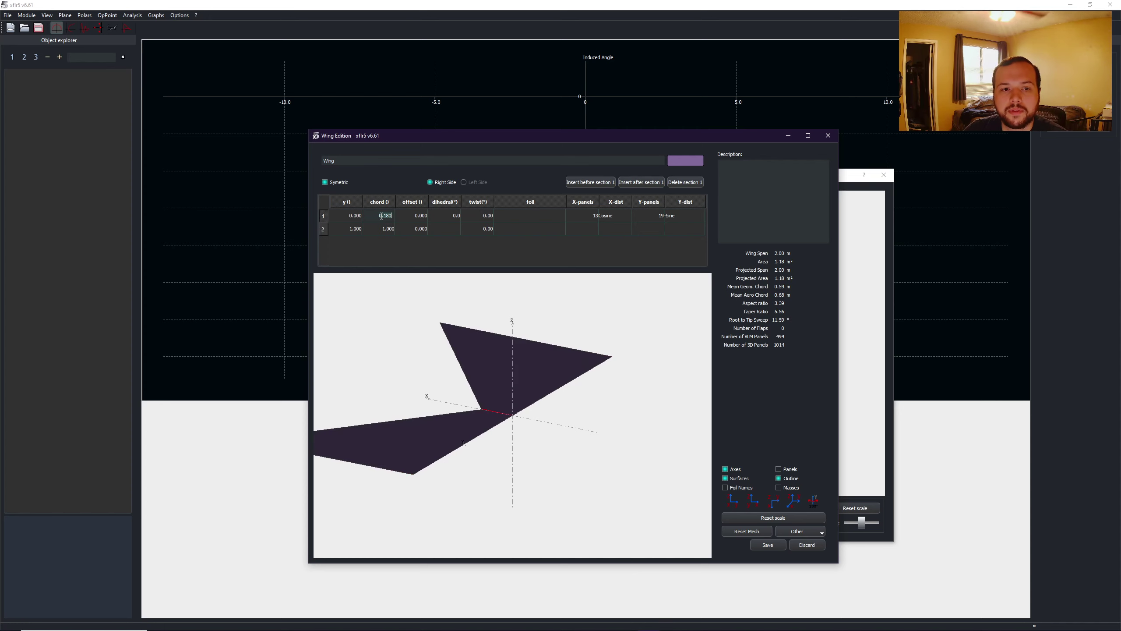
text(2)
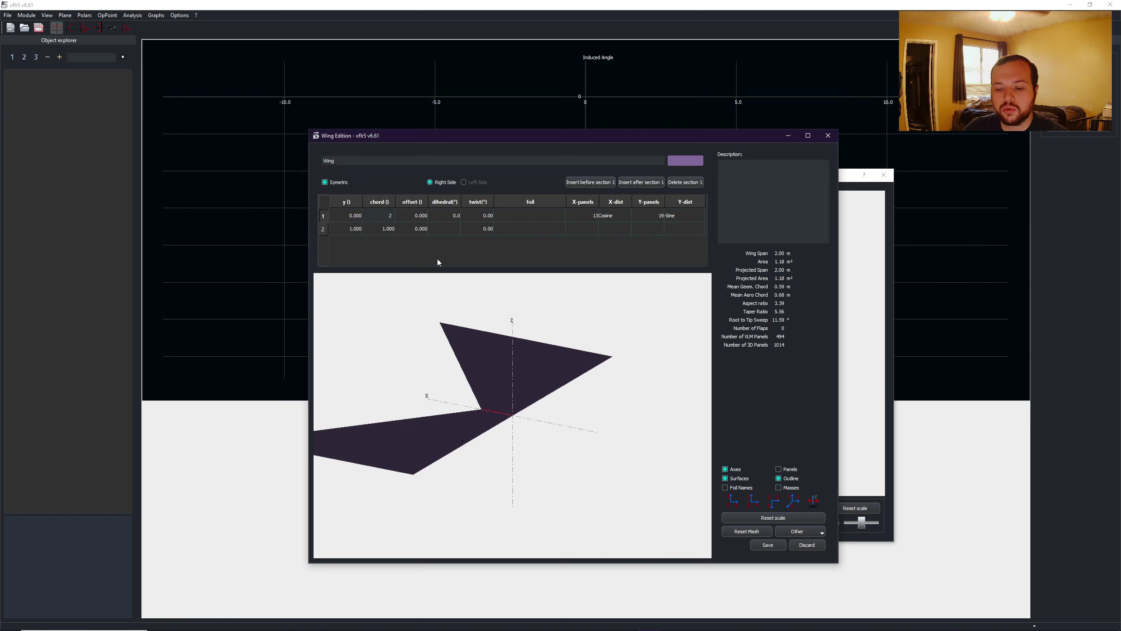
key(Return)
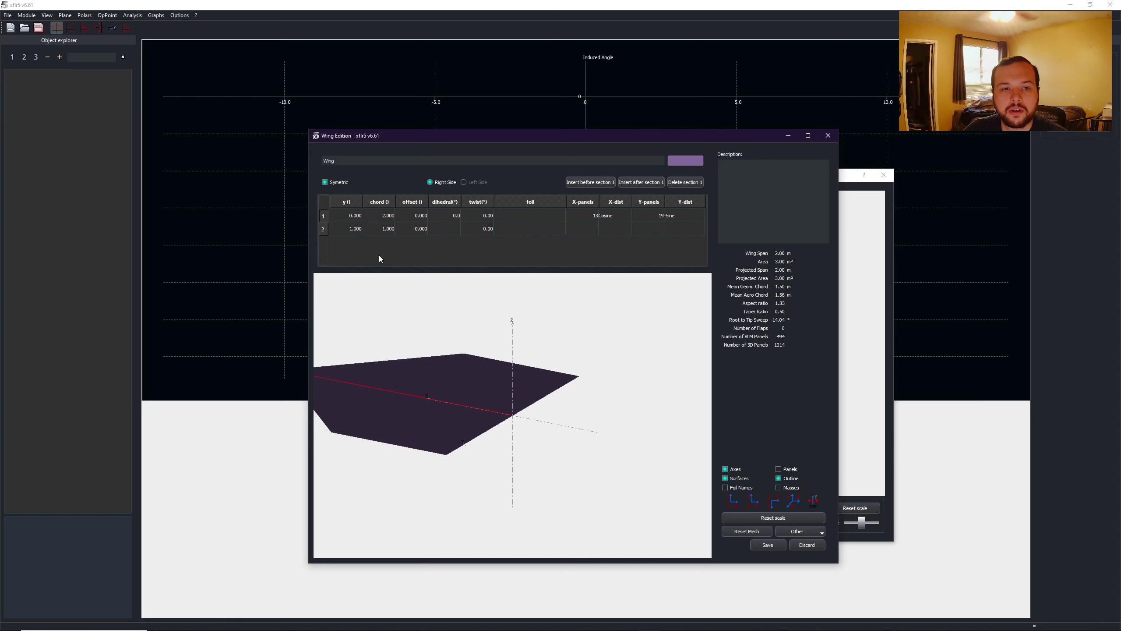
Step: Set the spanwise position of the wing's tip section to 10.5 m
double_click(349, 228)
text(10.5)
key(Return)
scroll(512, 398, up, 15)
Step: Assign the NACA 2415 foil to the root and tip sections, and save the wing and the plane
double_click(521, 216)
click(512, 217)
double_click(521, 229)
click(511, 230)
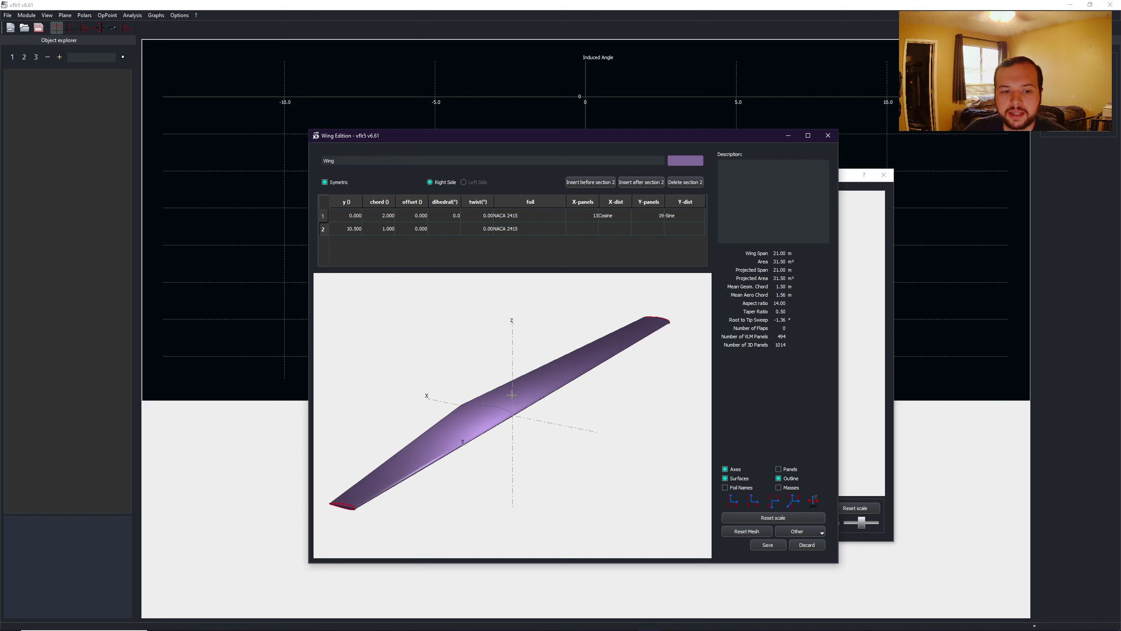
scroll(388, 495, down, 5)
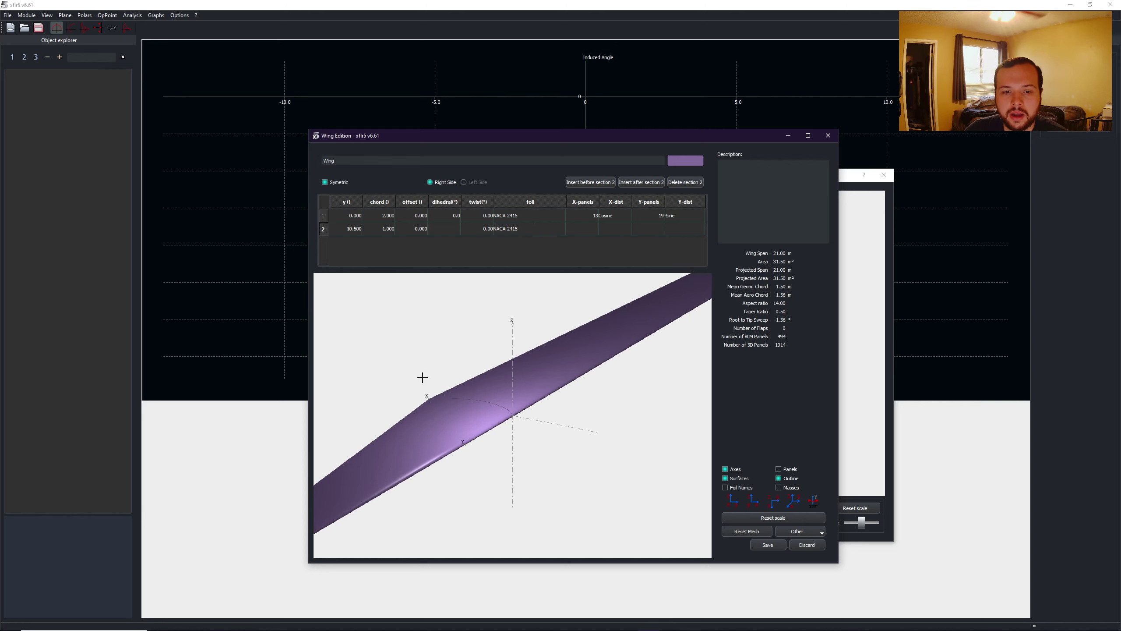
scroll(455, 378, up, 4)
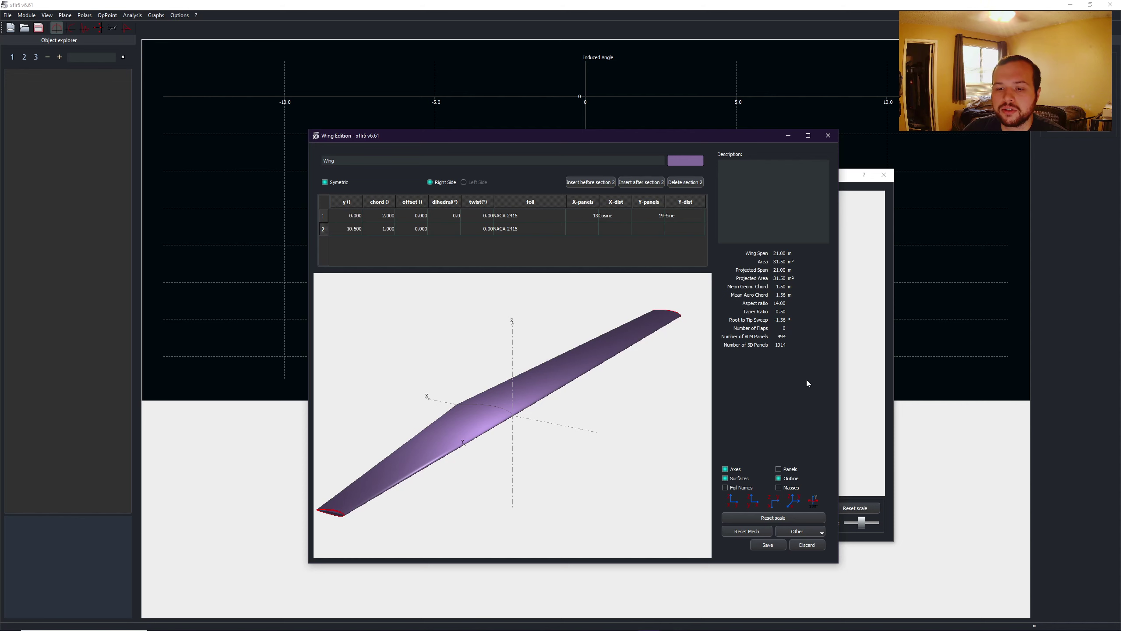
click(768, 544)
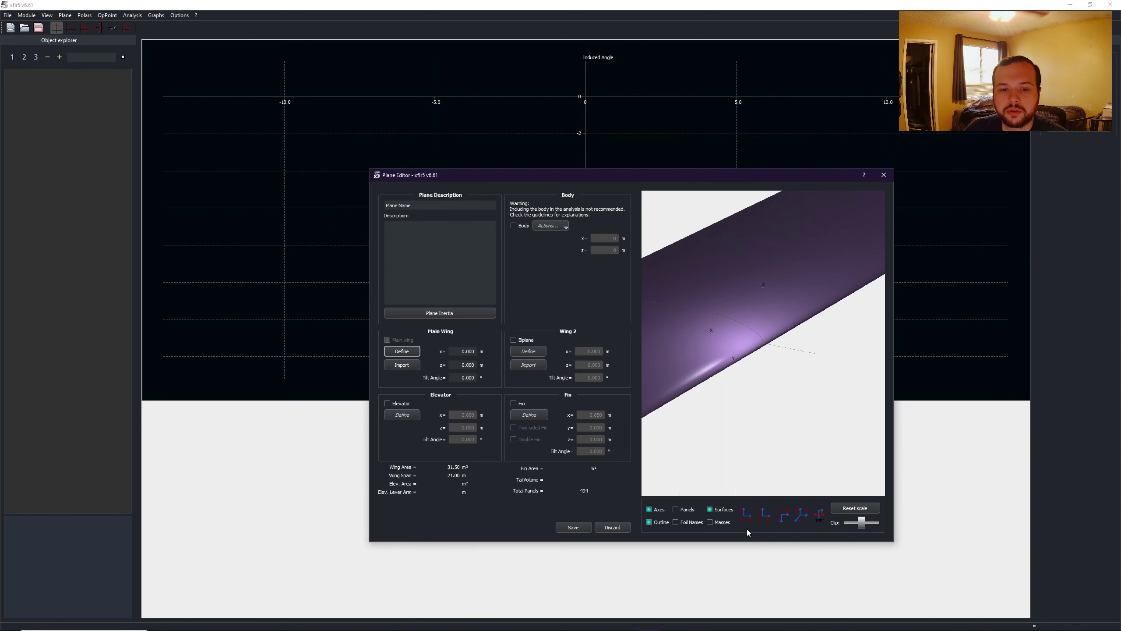
click(572, 527)
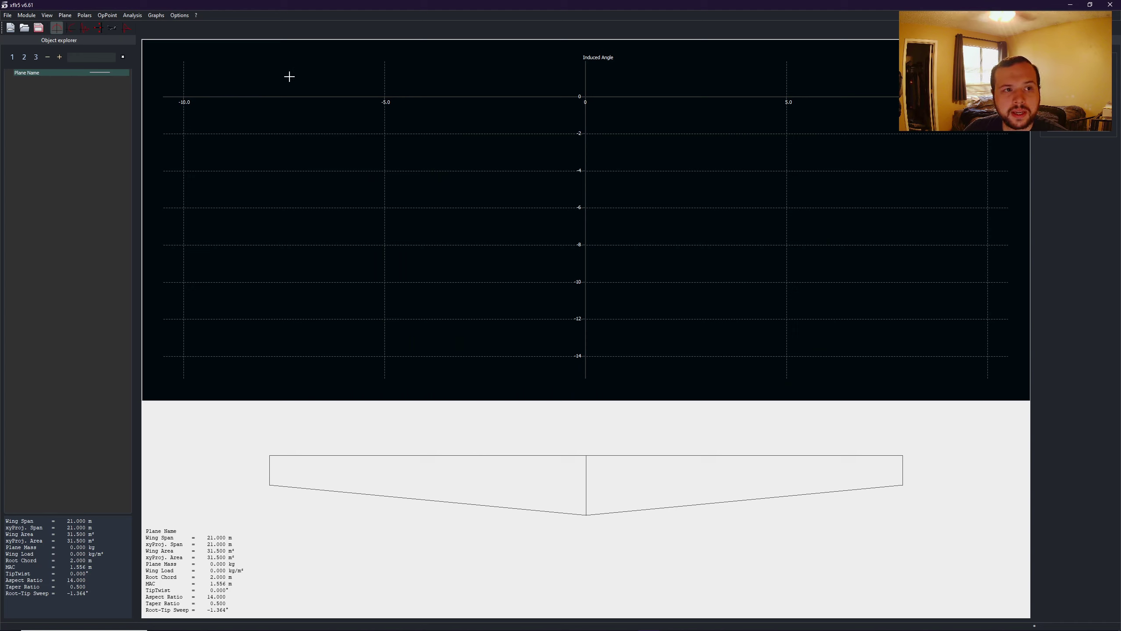
Step: Define a Type 1 fixed-speed LLT analysis at 50 m/s for the plane and run it
click(133, 16)
click(142, 25)
click(615, 343)
click(640, 343)
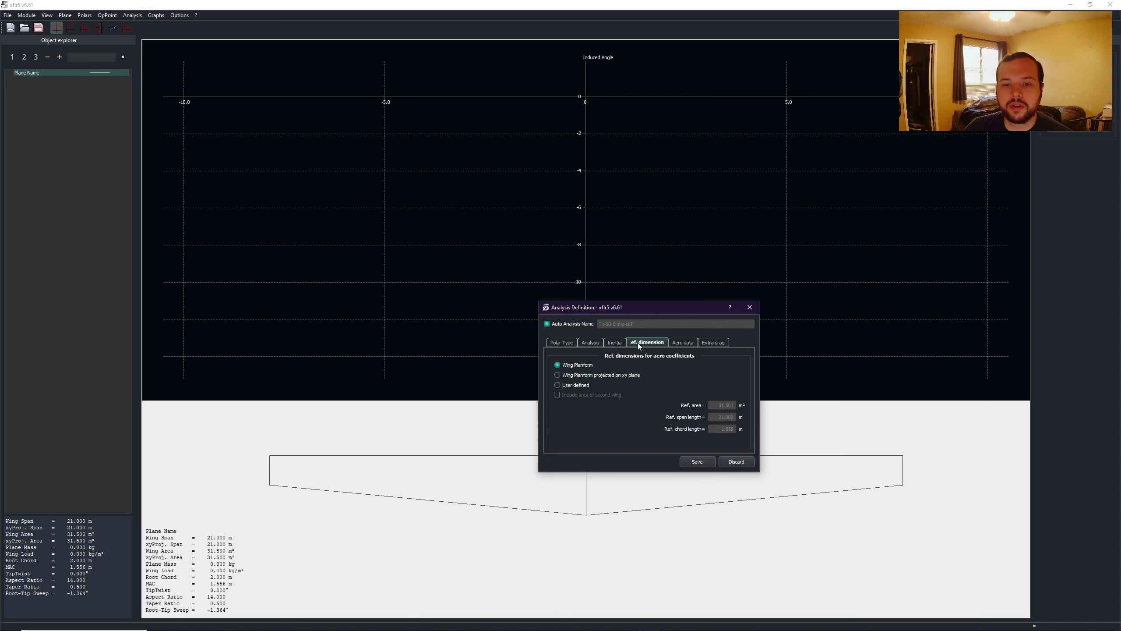
click(675, 343)
click(706, 342)
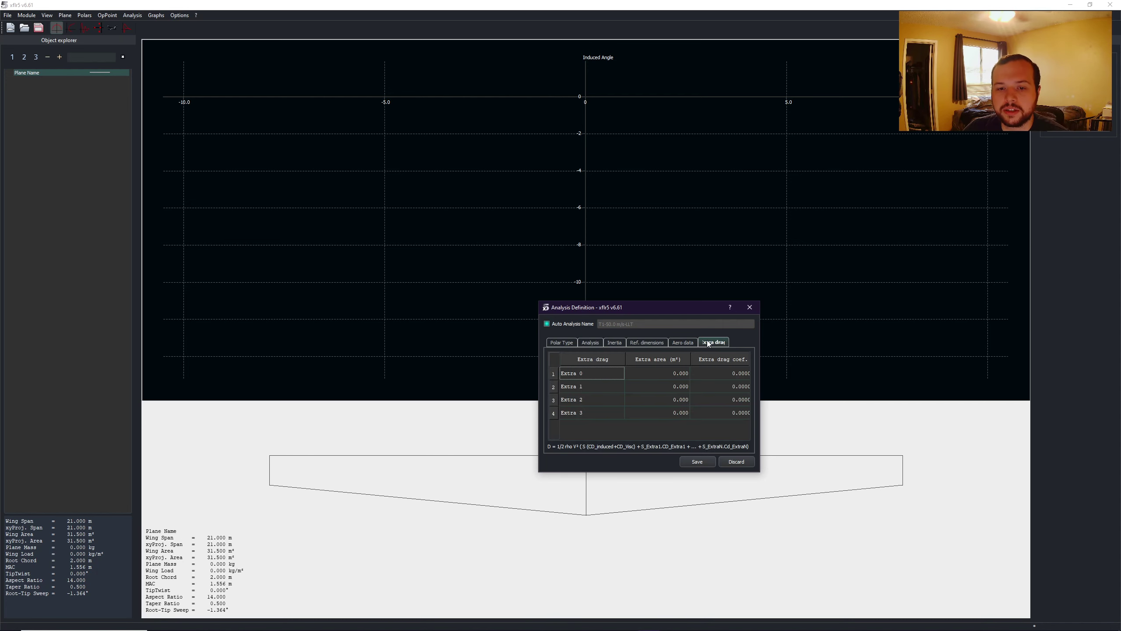
click(697, 461)
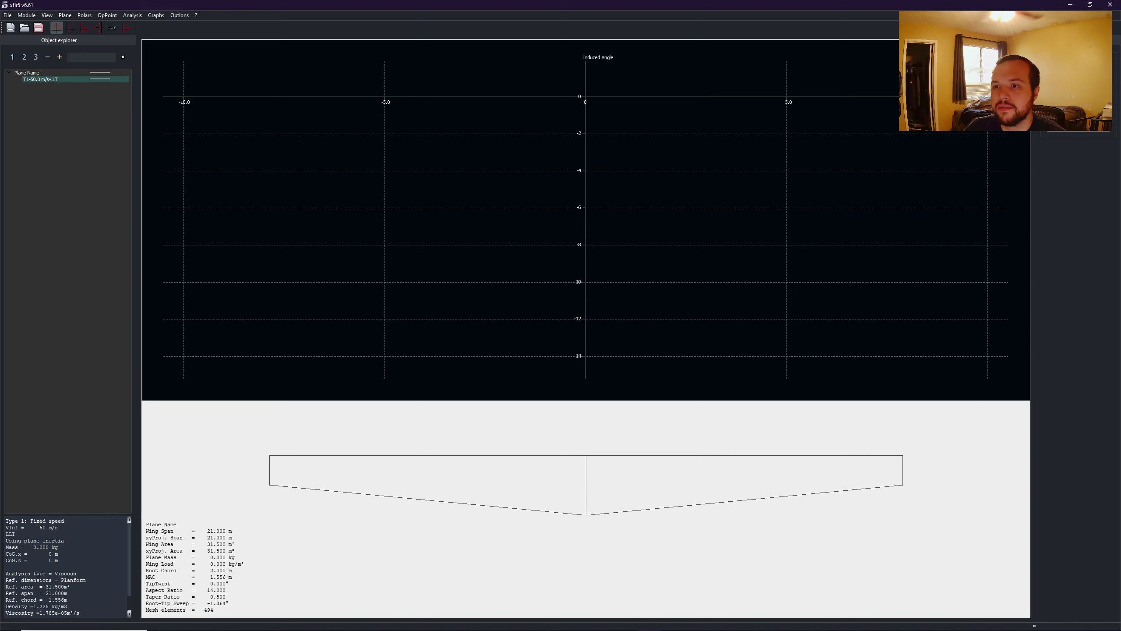
click(1088, 147)
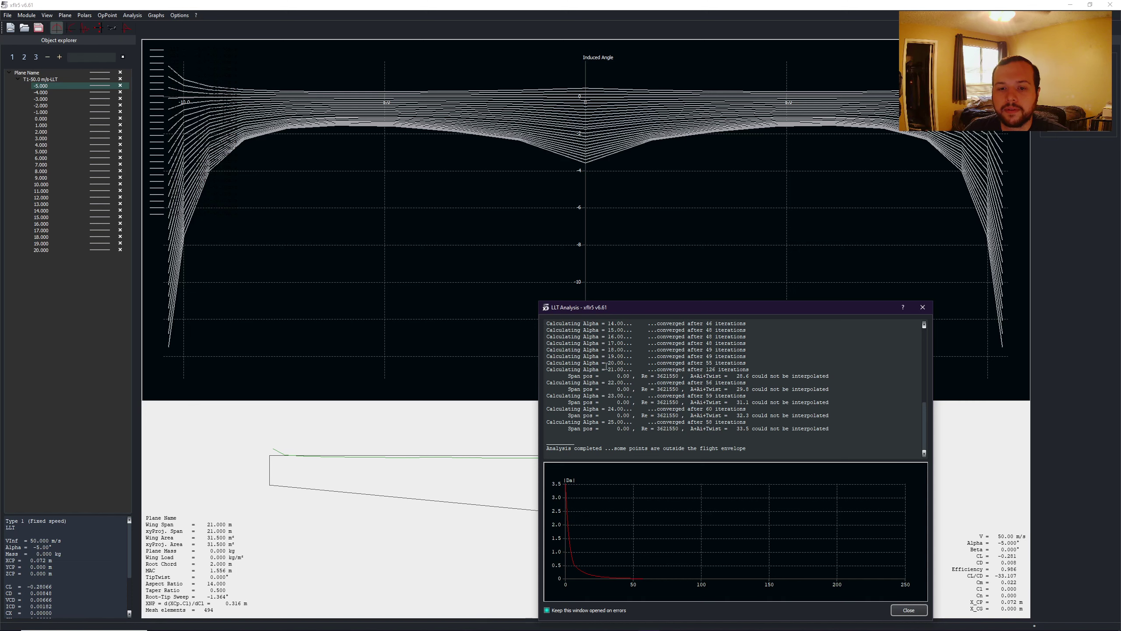
Step: Examine the angles and Reynolds number of the points that could not be interpolated in the LLT log, and close it
drag(547, 369, 826, 429)
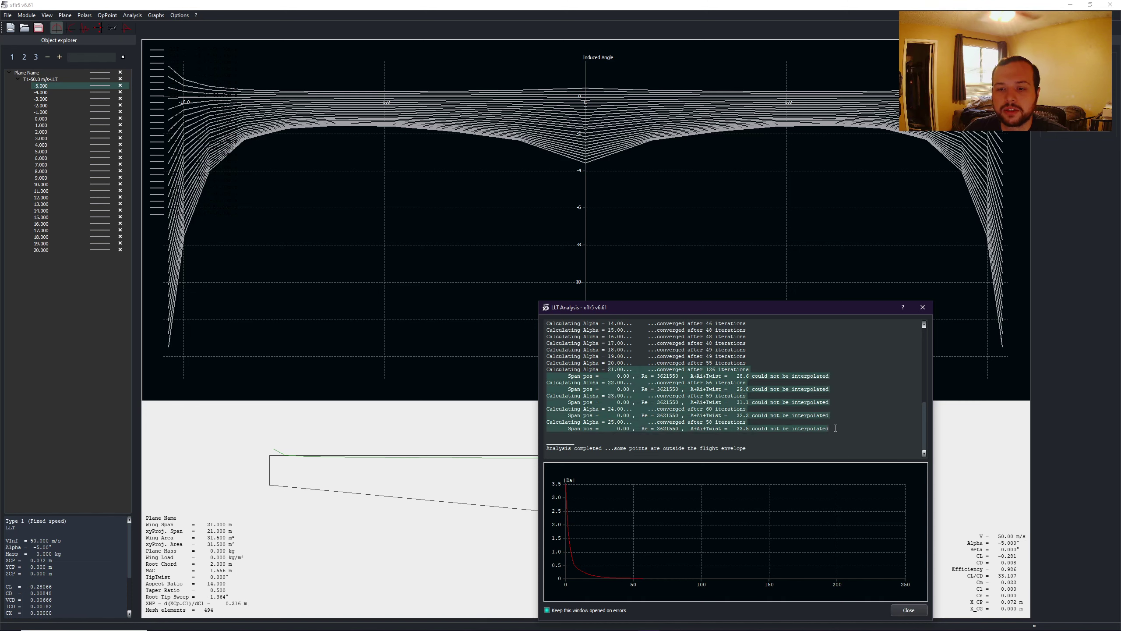
click(641, 379)
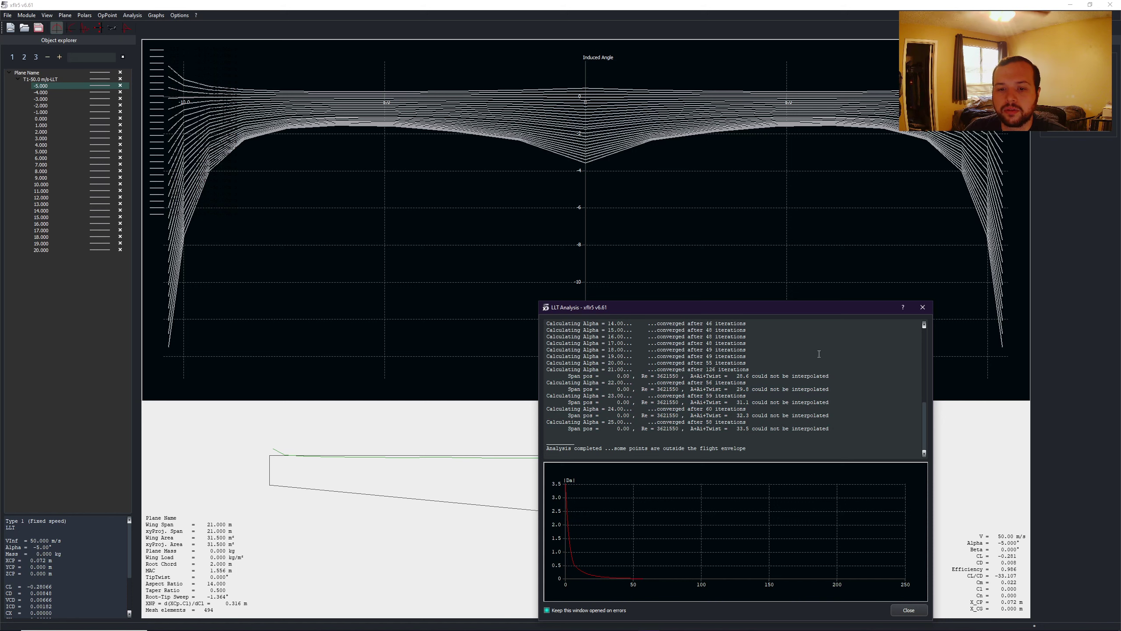
mouse_move(641, 377)
mouse_down()
mouse_move(679, 376)
mouse_move(643, 380)
mouse_up()
click(682, 379)
click(647, 375)
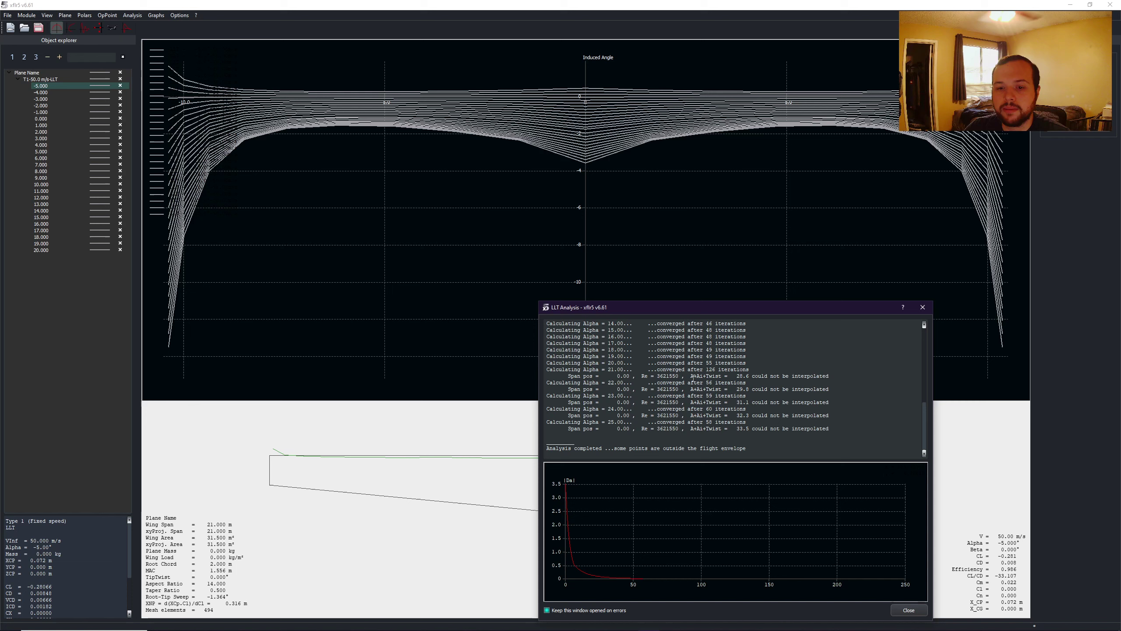
mouse_move(679, 376)
mouse_down()
mouse_move(641, 378)
mouse_move(679, 379)
mouse_up()
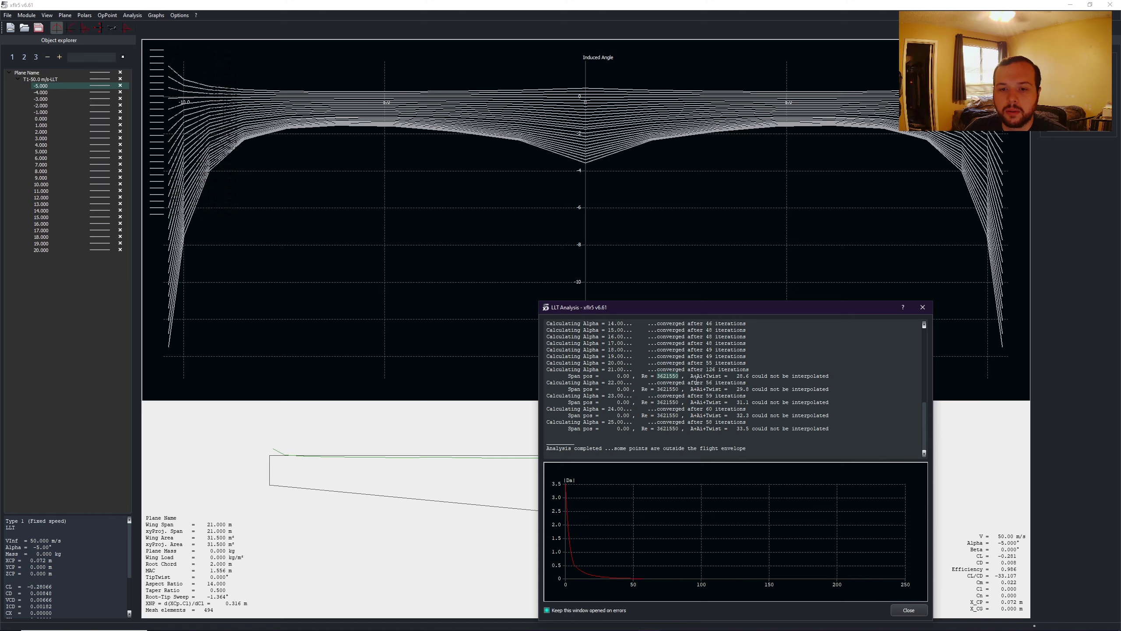
click(903, 609)
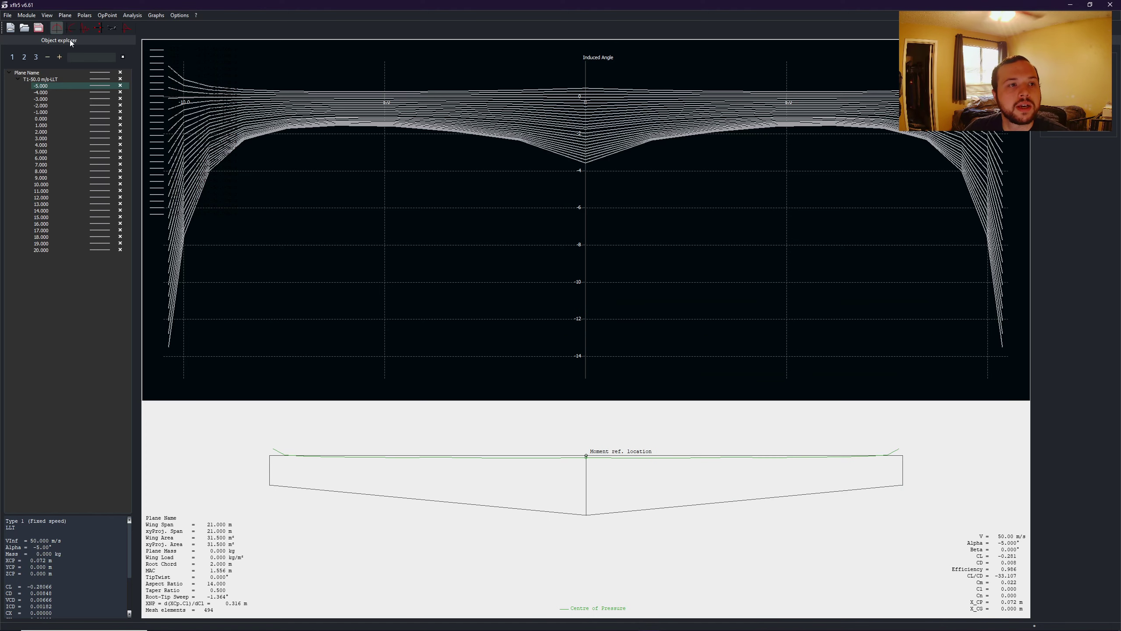
Step: Switch to the XFoil Direct Analysis module and open the multi-threaded batch analysis for NACA 2415
click(26, 15)
click(46, 55)
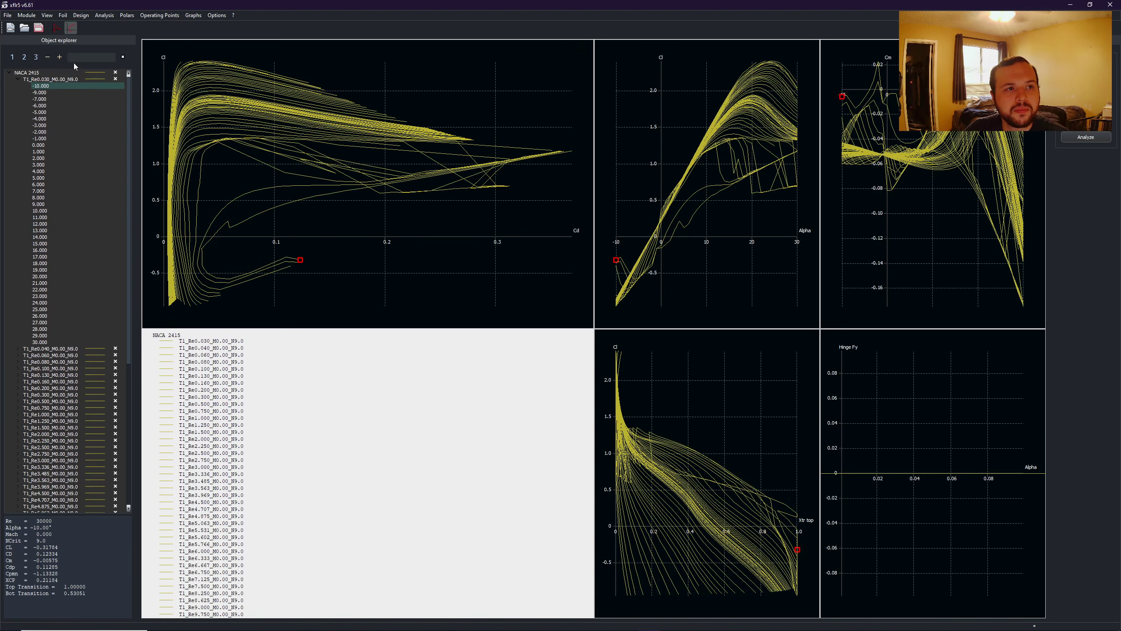
right_click(35, 80)
click(105, 15)
click(132, 45)
scroll(481, 428, down, 6)
Step: Set the Reynolds number in row 22 of the batch list to 3.62155e+06 and close the batch analysis
click(480, 428)
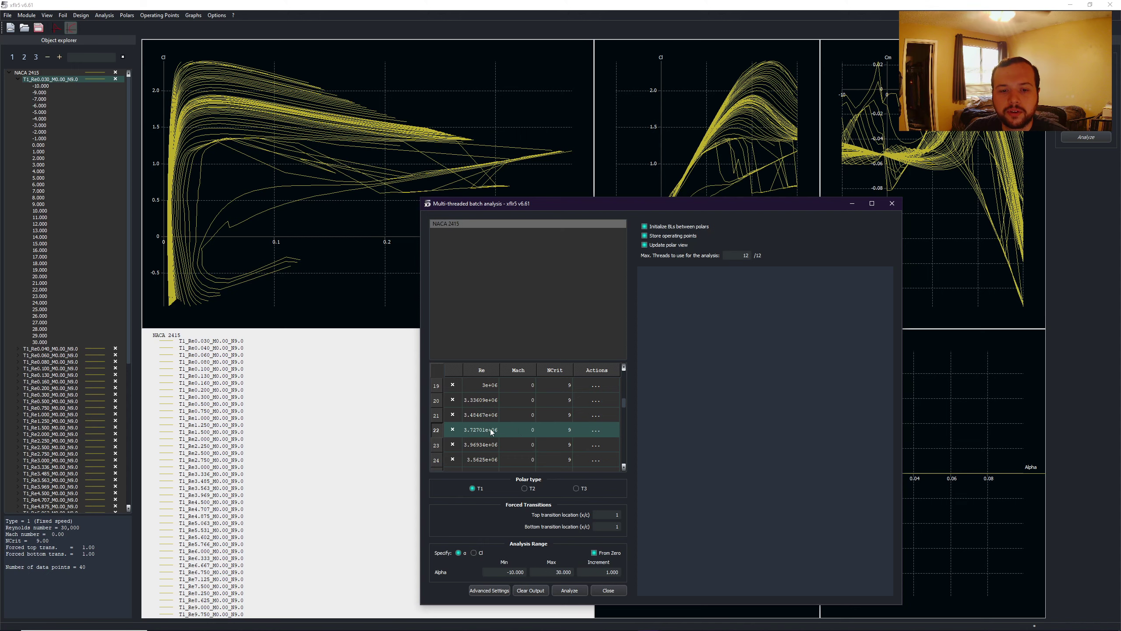
double_click(479, 429)
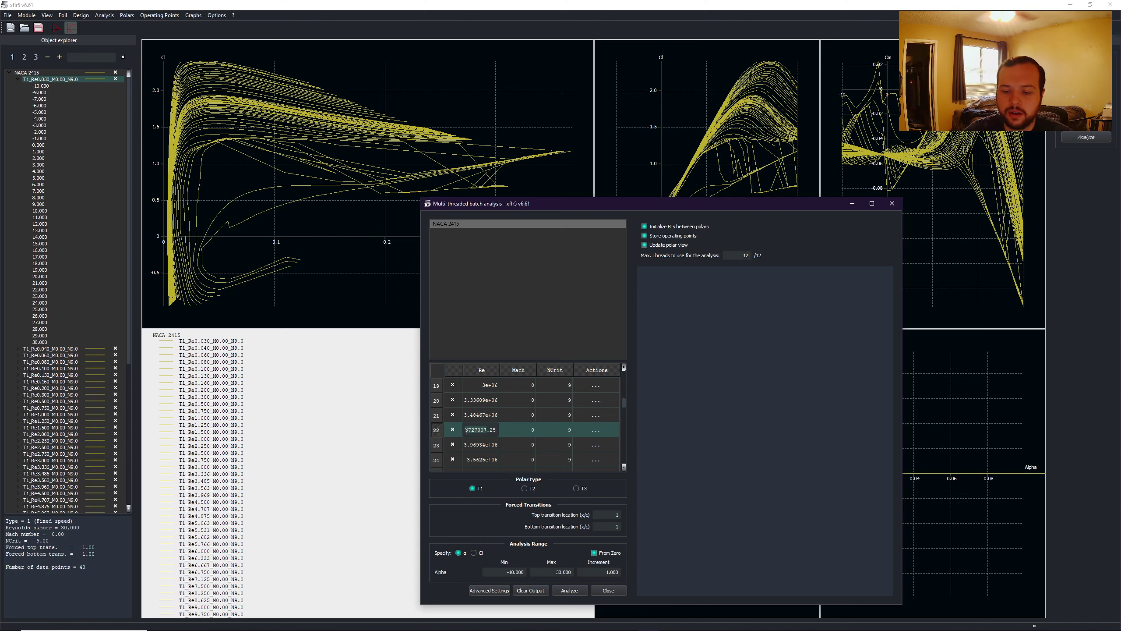
key(BackSpace)
key(Delete)
key(Delete)
key(Delete)
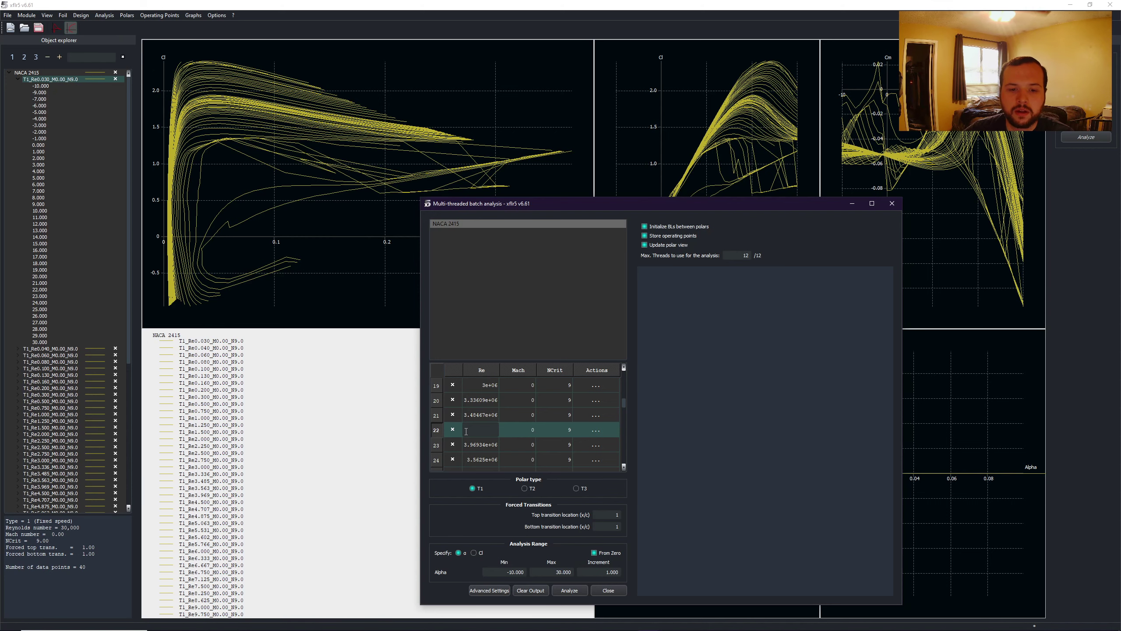
text(3.62155e+06)
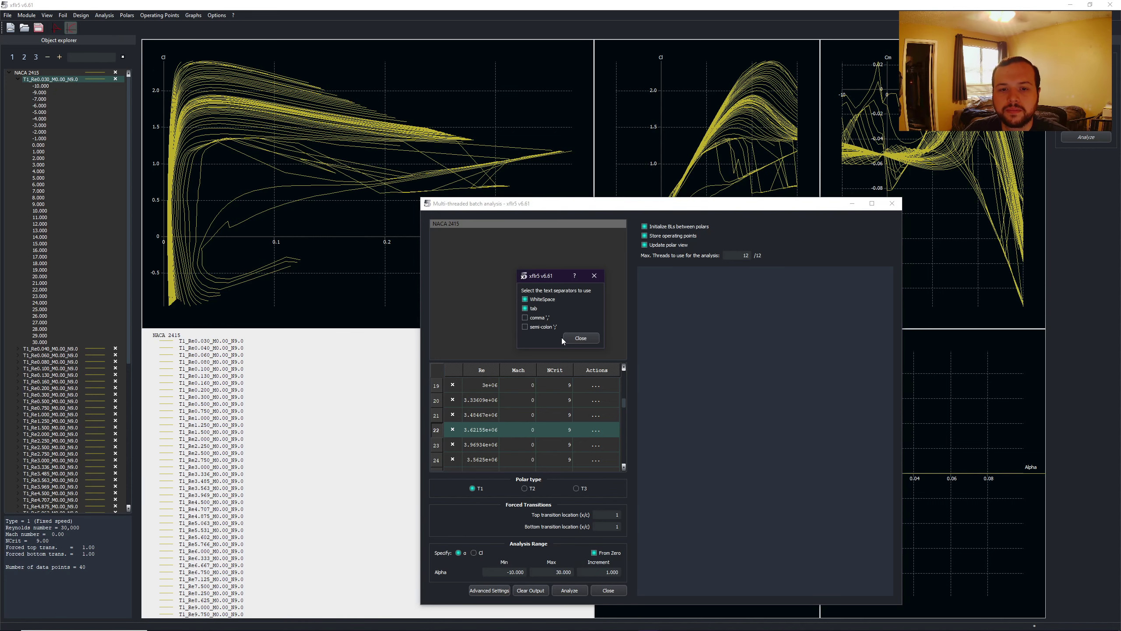
click(573, 337)
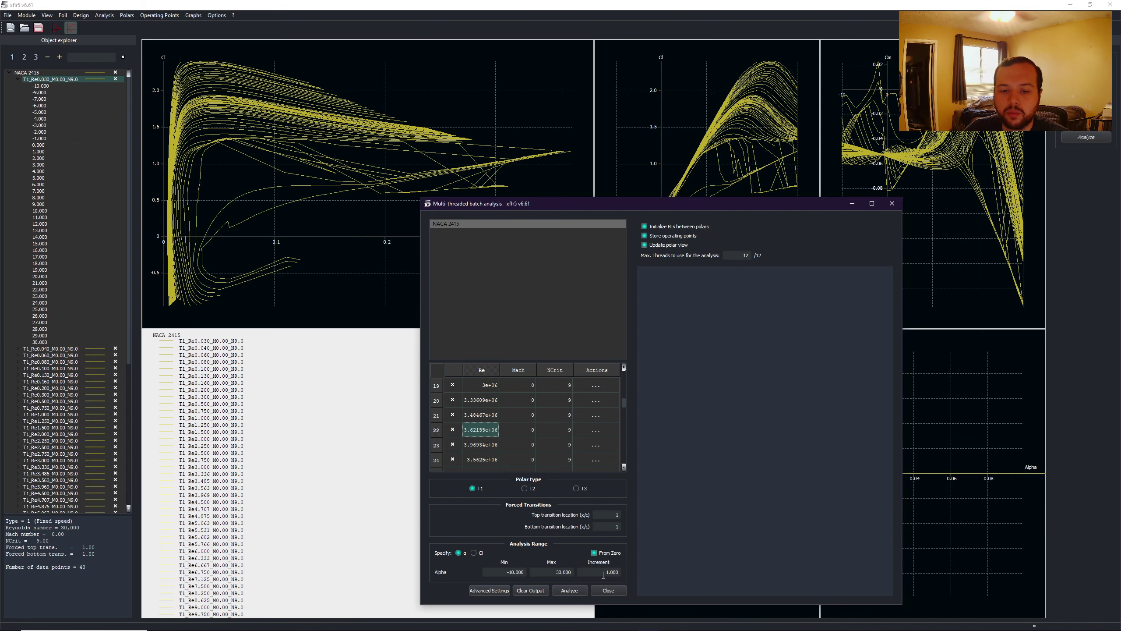
click(608, 590)
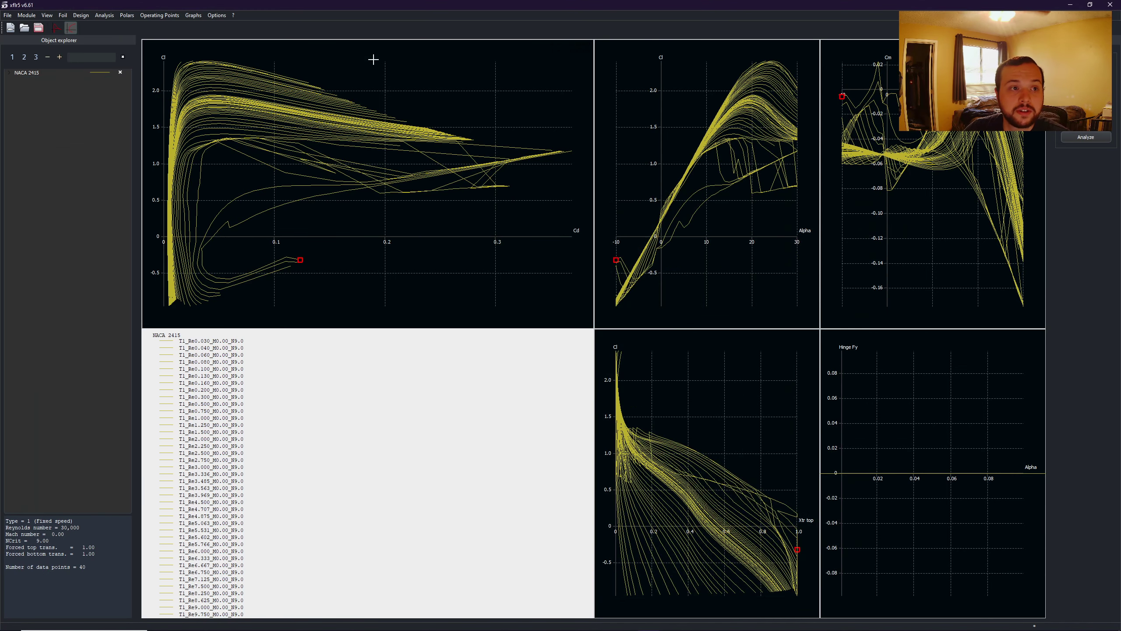
Step: Switch back to the Wing and Plane Design module to view the plane's polar graphs
click(106, 16)
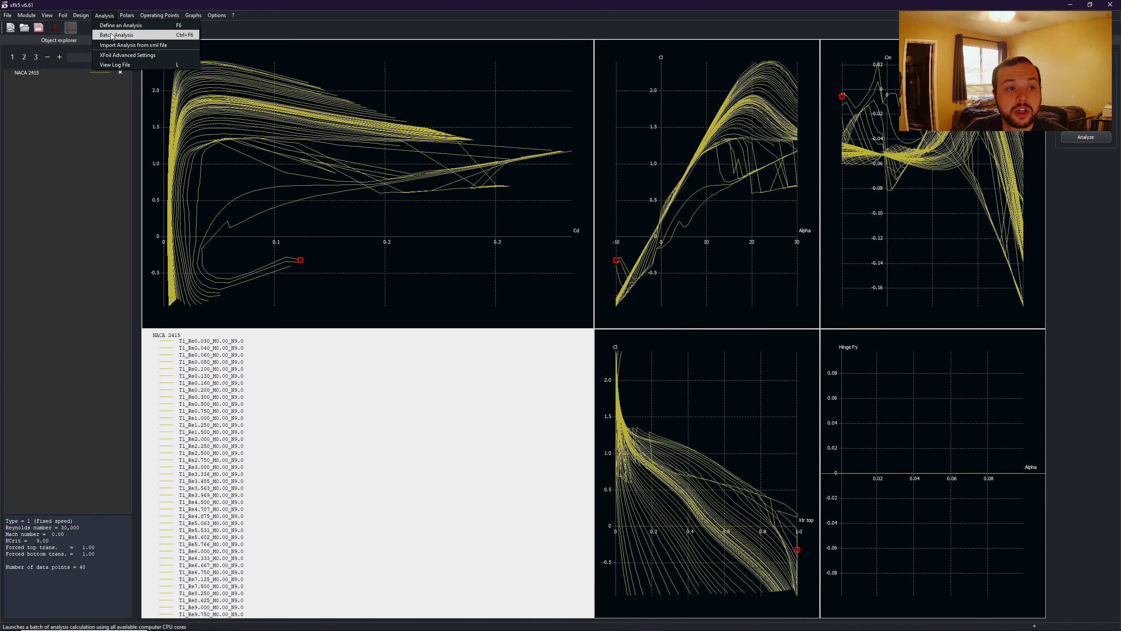
click(34, 20)
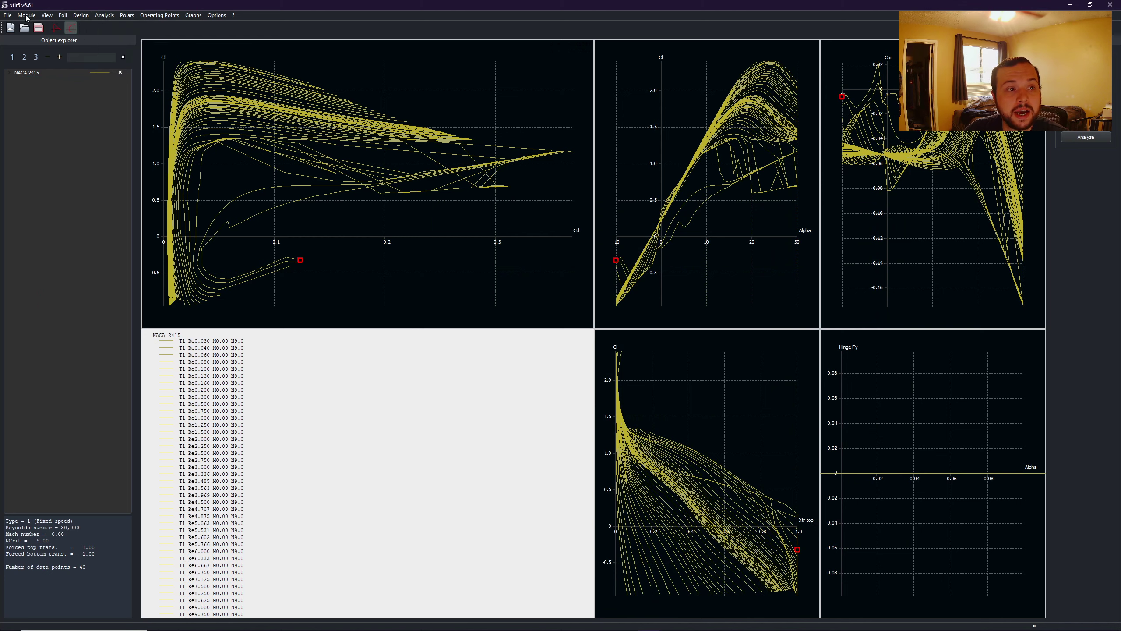
click(34, 18)
click(43, 64)
Step: Set the X-axis variable of the CD_induced polar graph to Alpha
right_click(374, 168)
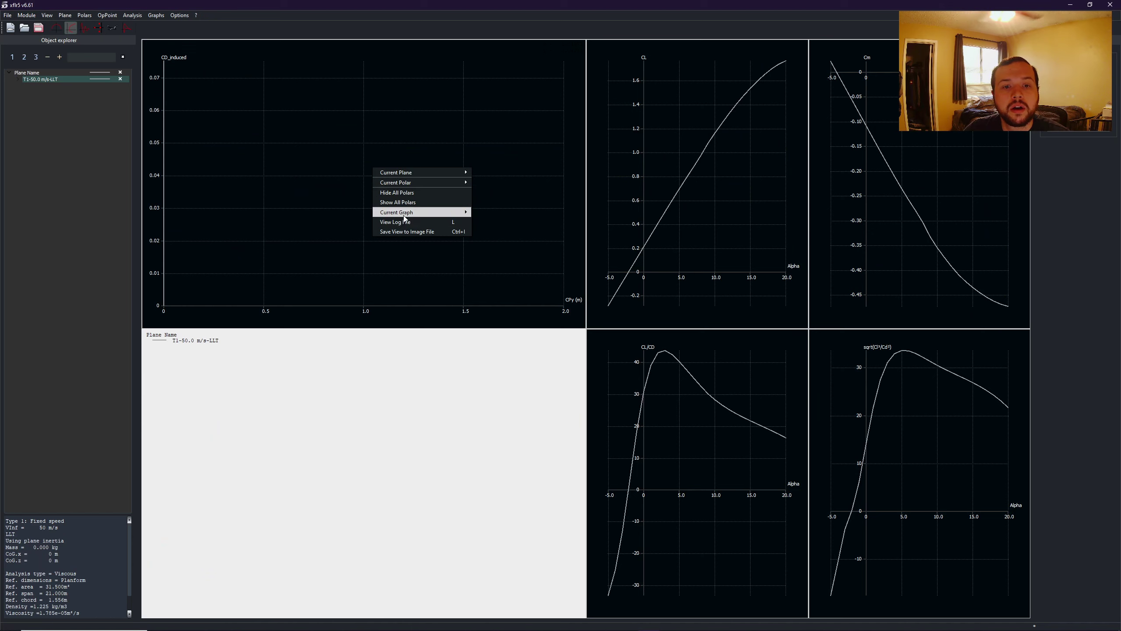
mouse_move(403, 214)
click(512, 221)
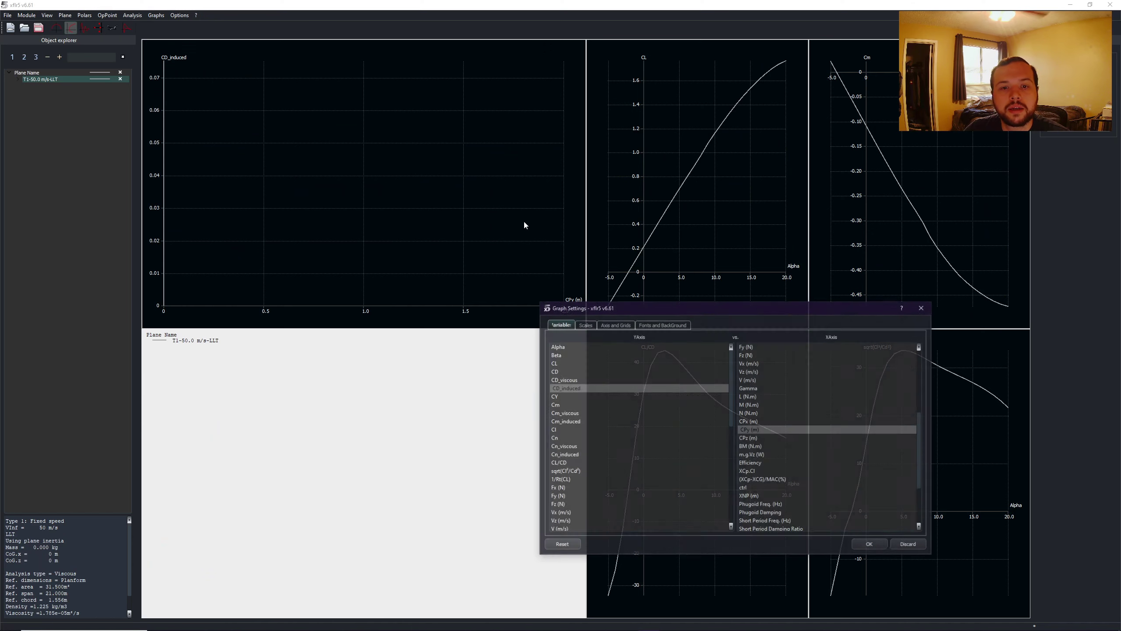
scroll(828, 433, up, 6)
click(746, 346)
click(870, 544)
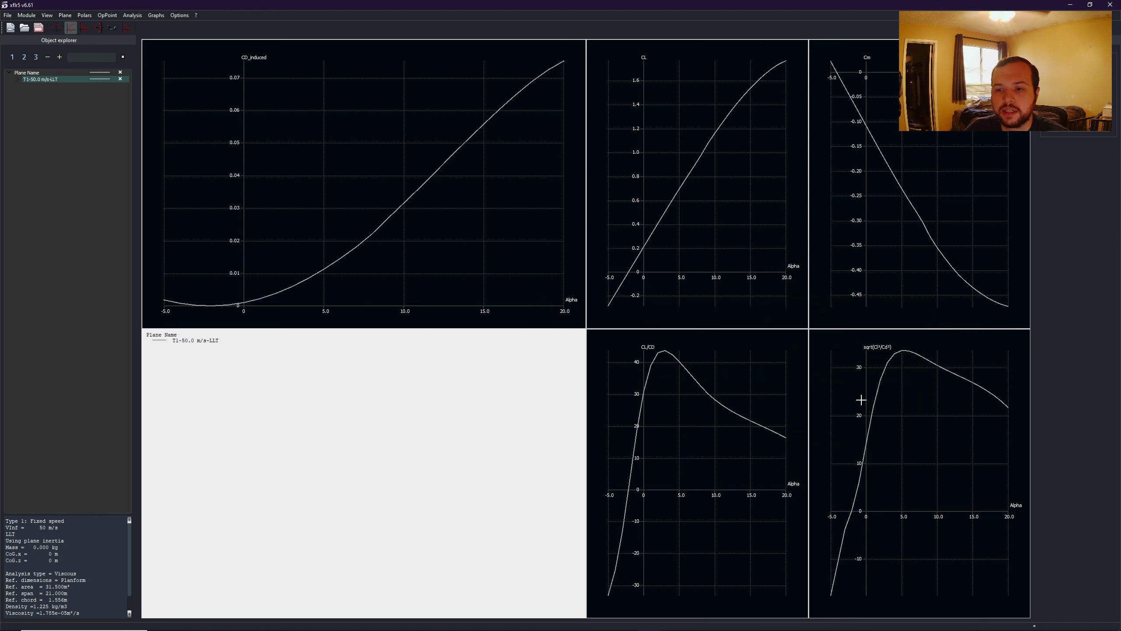
Step: Change the Y-axis variable of the sqrt(Cl³/Cd²) polar graph to CD, keeping Alpha as the X axis
right_click(1016, 444)
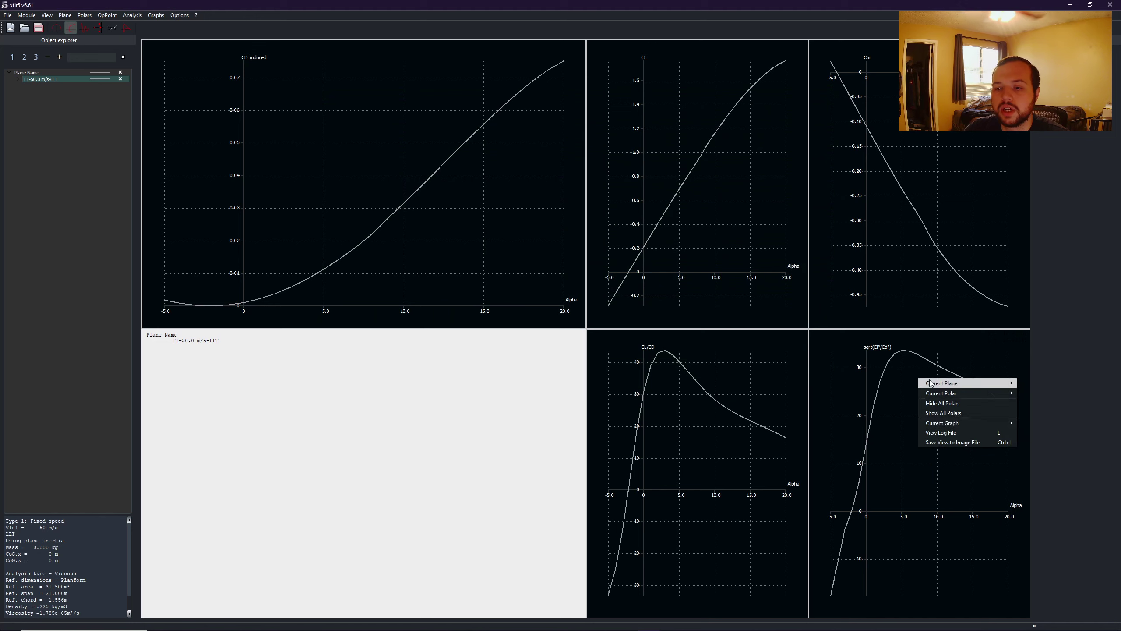
mouse_move(954, 423)
click(856, 432)
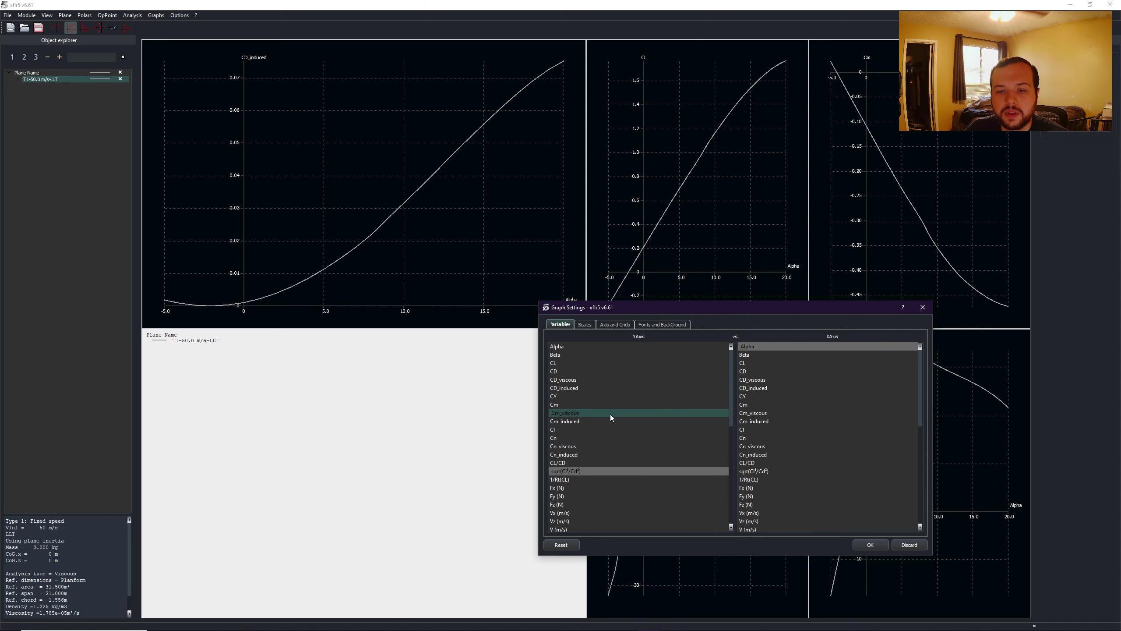
scroll(613, 418, down, 1)
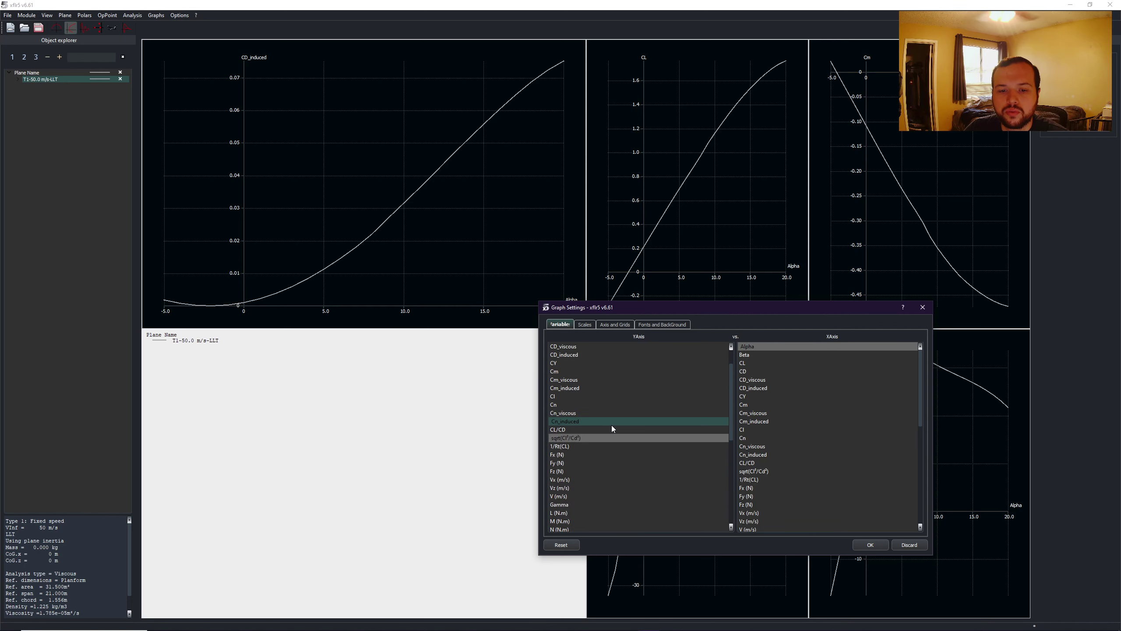
scroll(616, 413, up, 1)
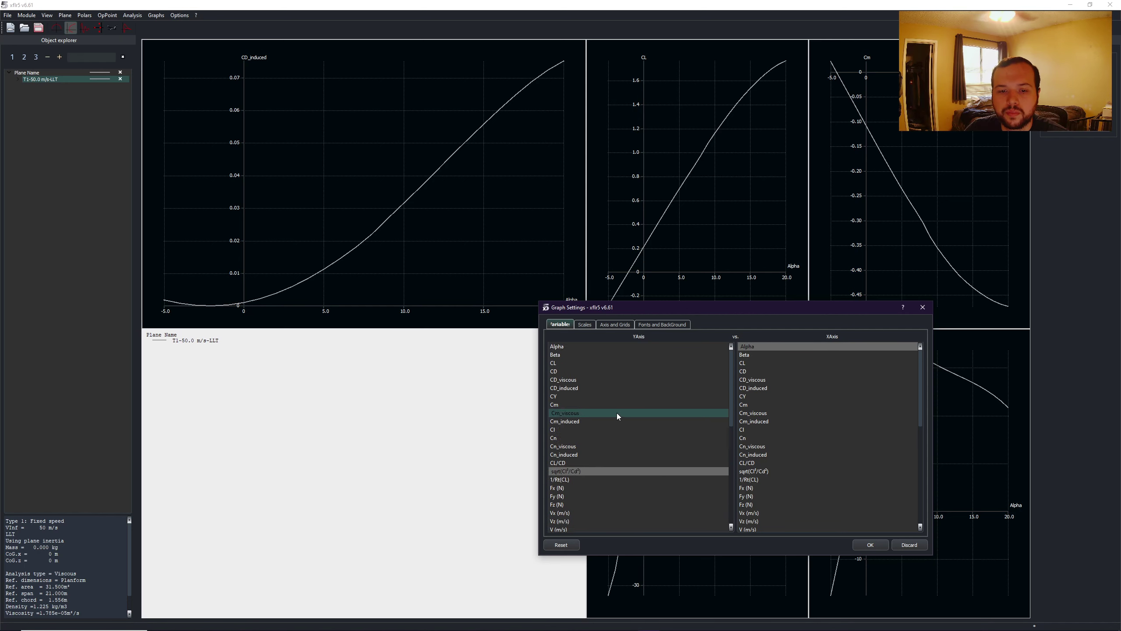
click(571, 372)
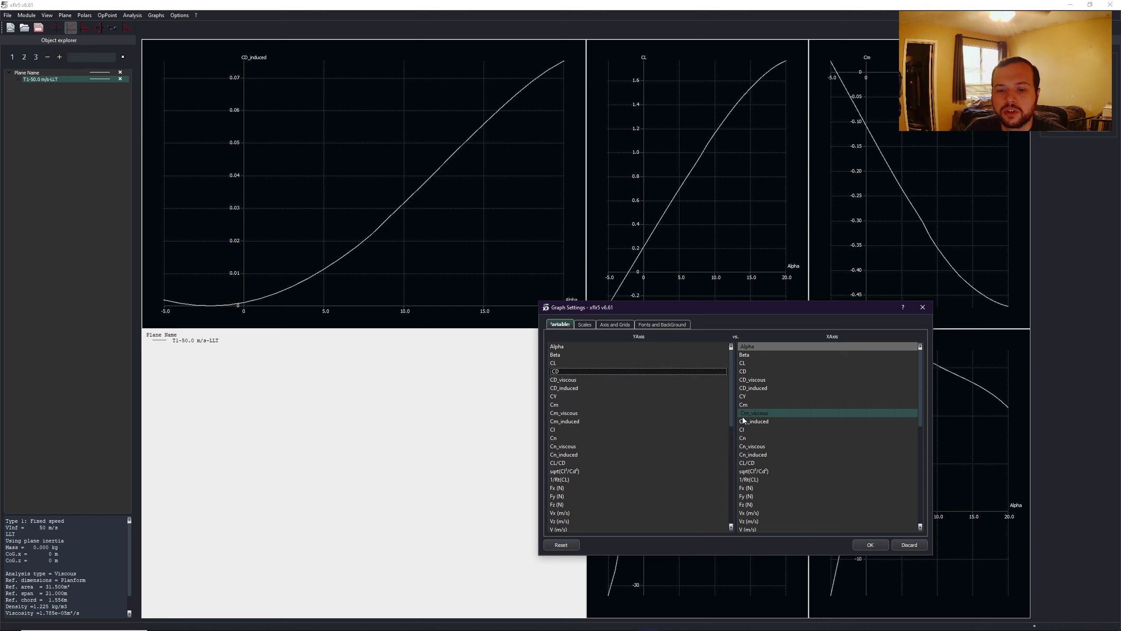
click(870, 544)
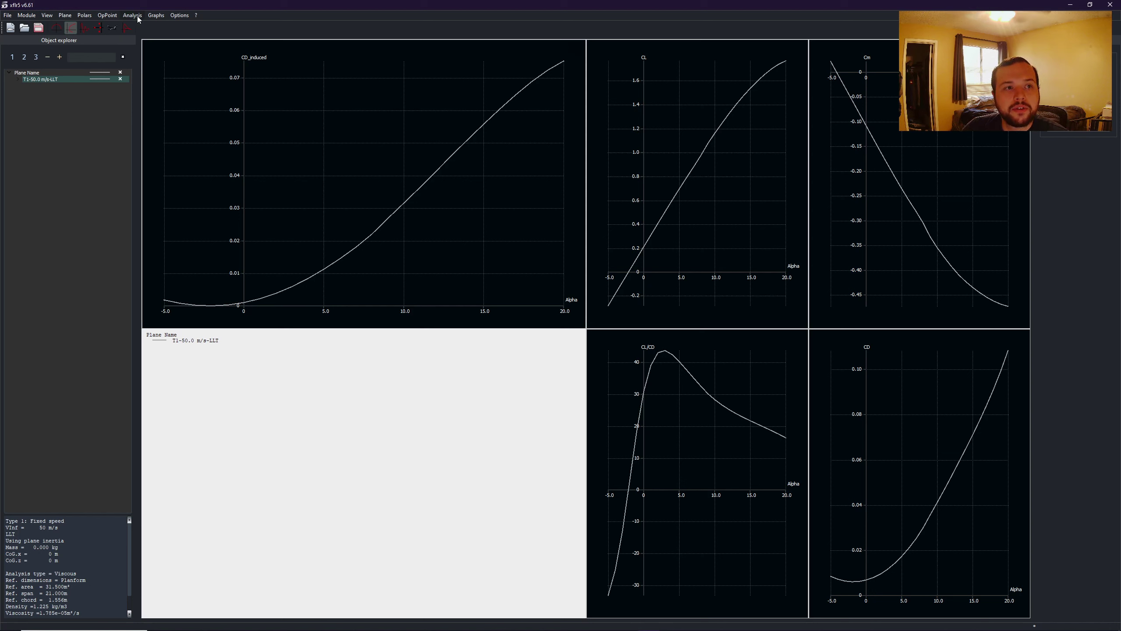
Step: Export the results of the T1-50.0 m/s-LLT polar as the CSV file ar14-tr0.5 in the XFLR5_FUNDIES folder
right_click(38, 79)
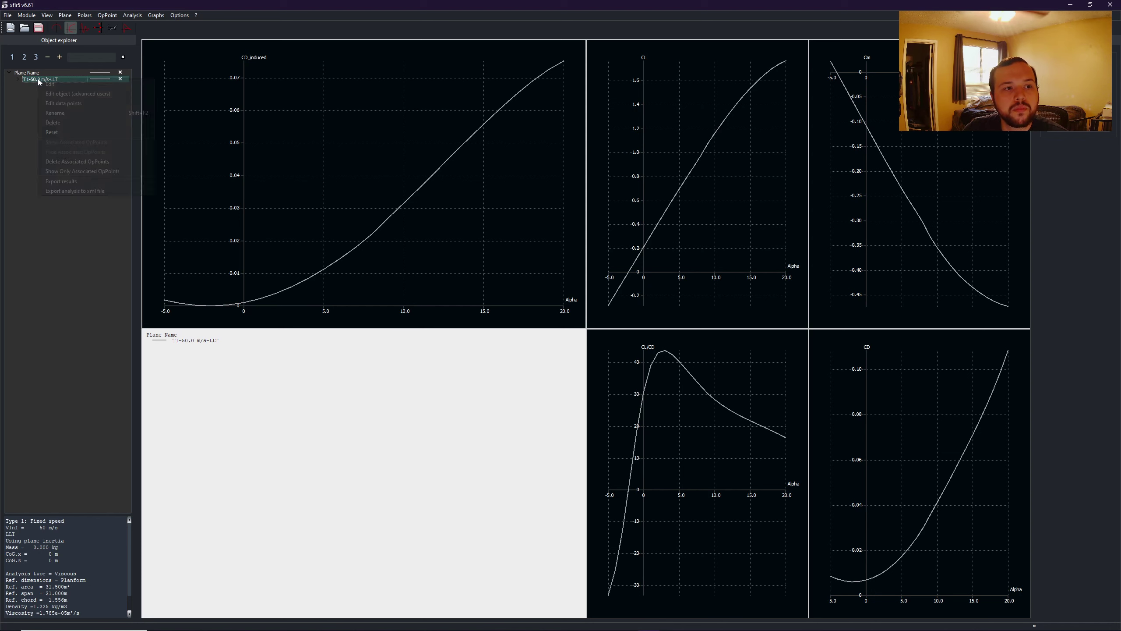
click(61, 181)
text(ar14-tr0)
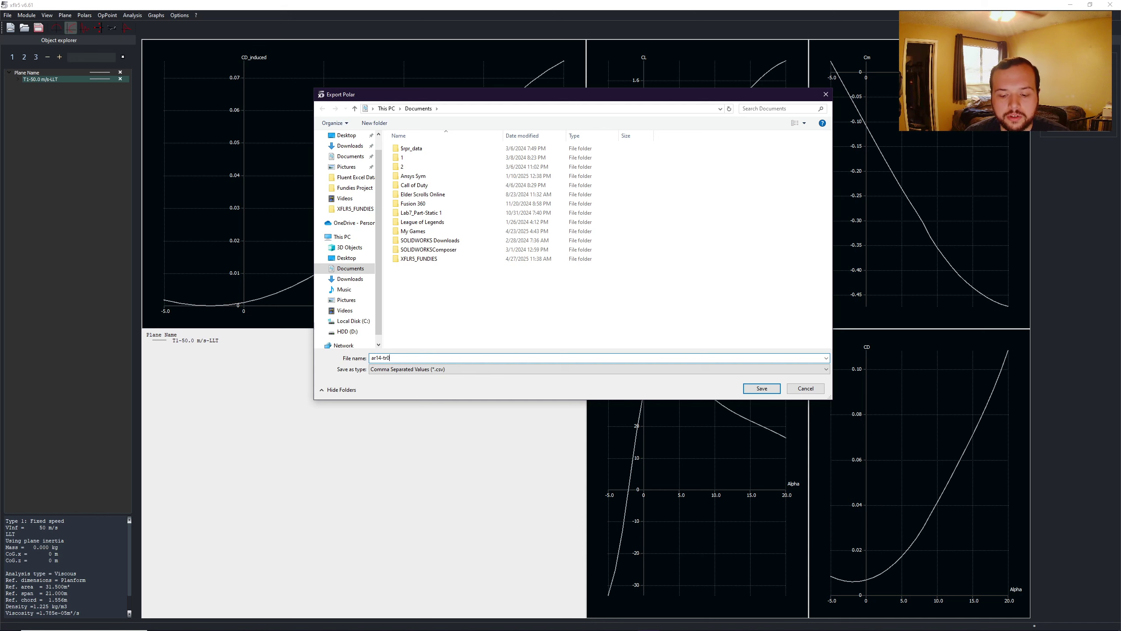
text(.5)
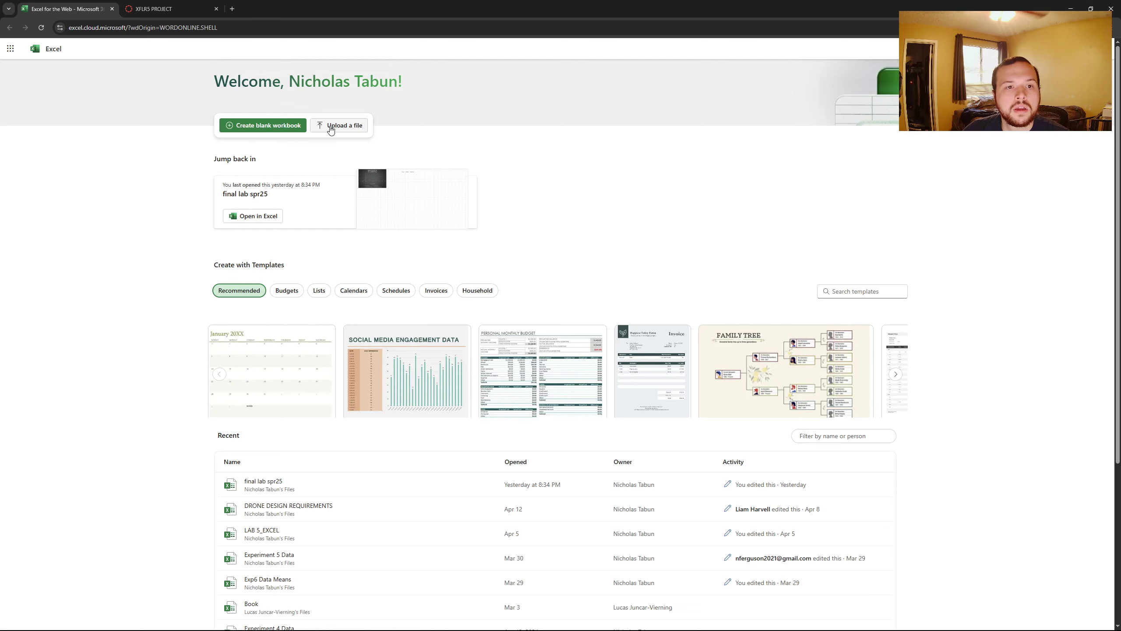
Step: In Excel for the web, upload ar14-tr0.5.csv from the XFLR5_FUNDIES folder
click(335, 127)
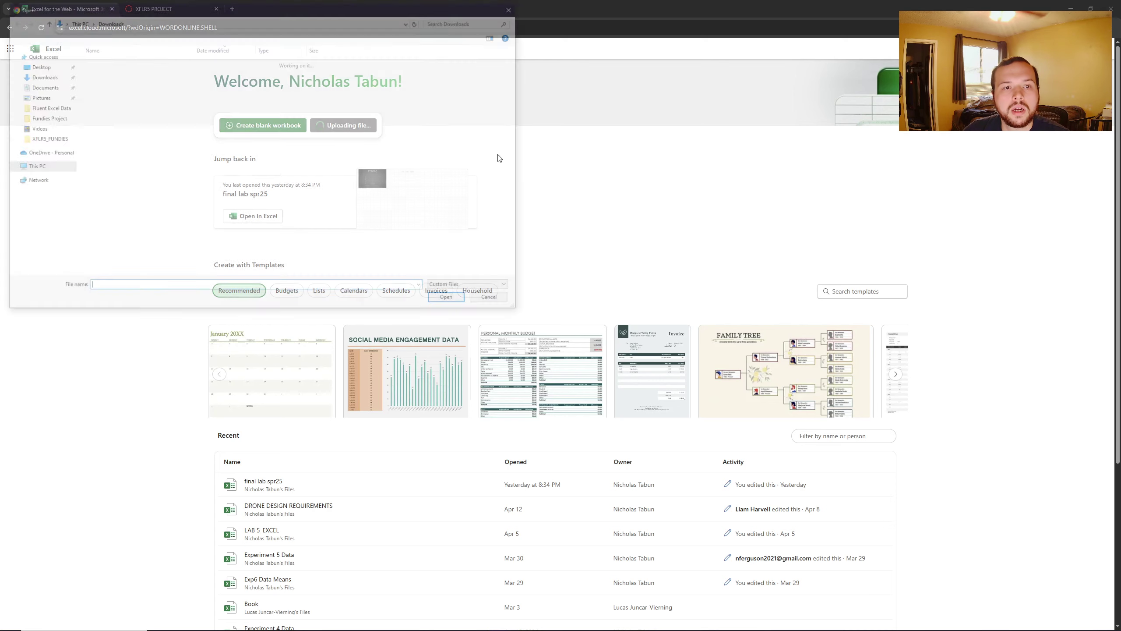
click(43, 139)
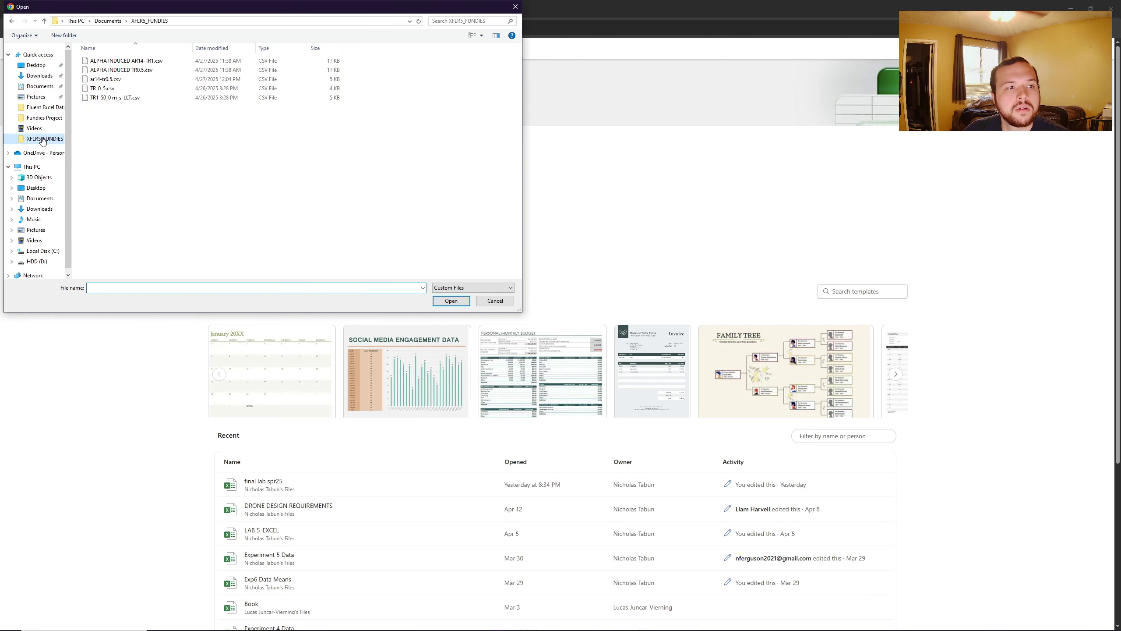
click(106, 79)
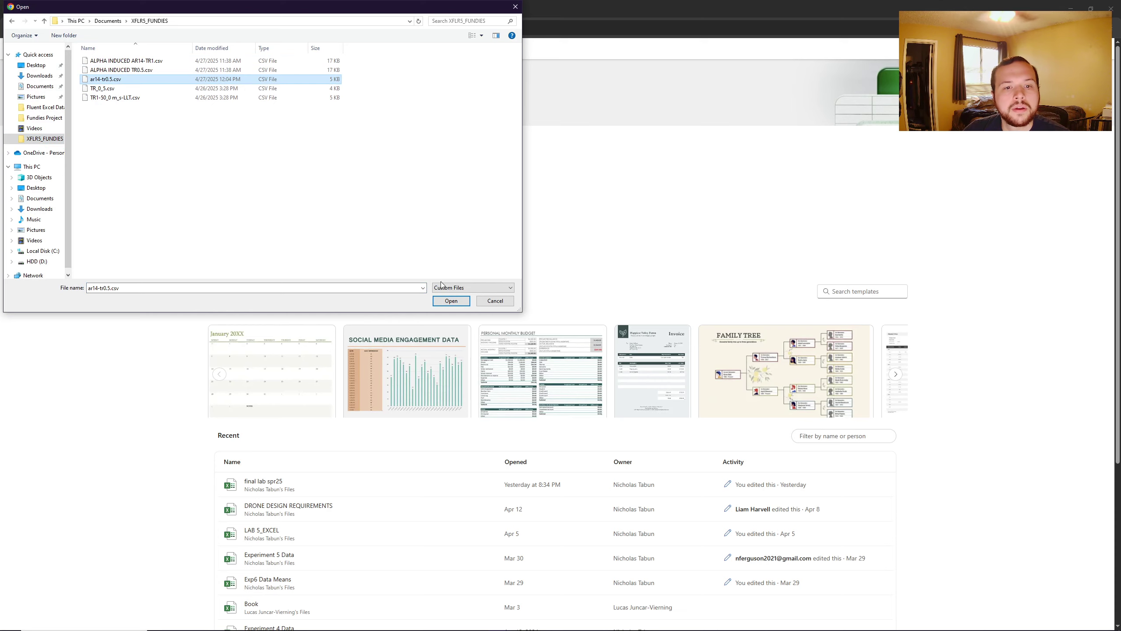
click(451, 301)
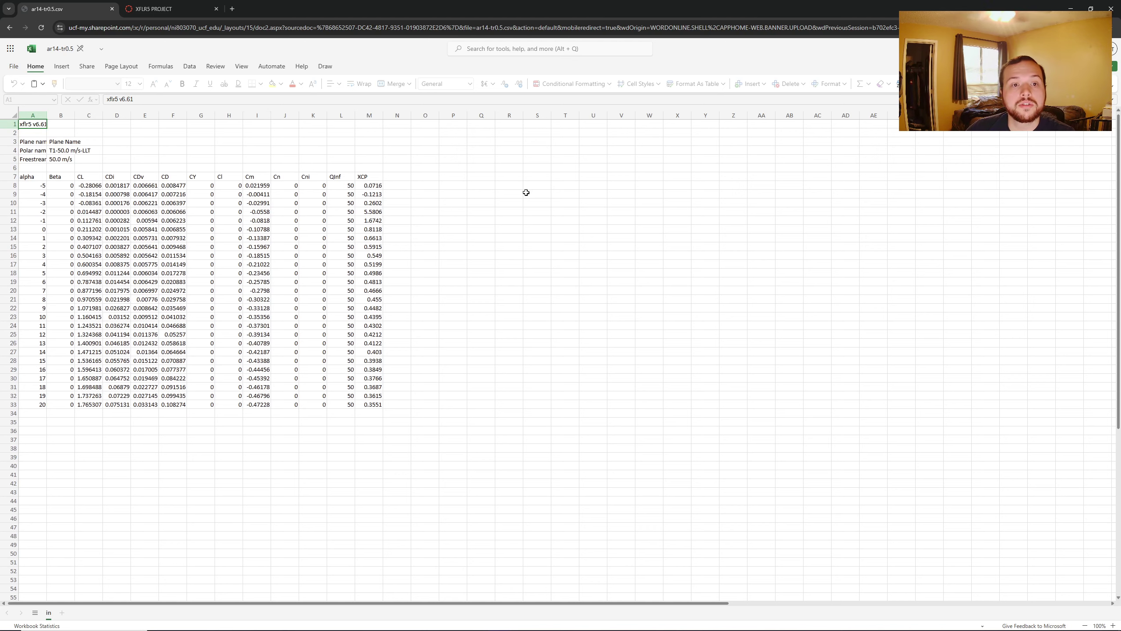
Step: Enable editing of the read-only workbook by converting it to the newest file format
click(62, 66)
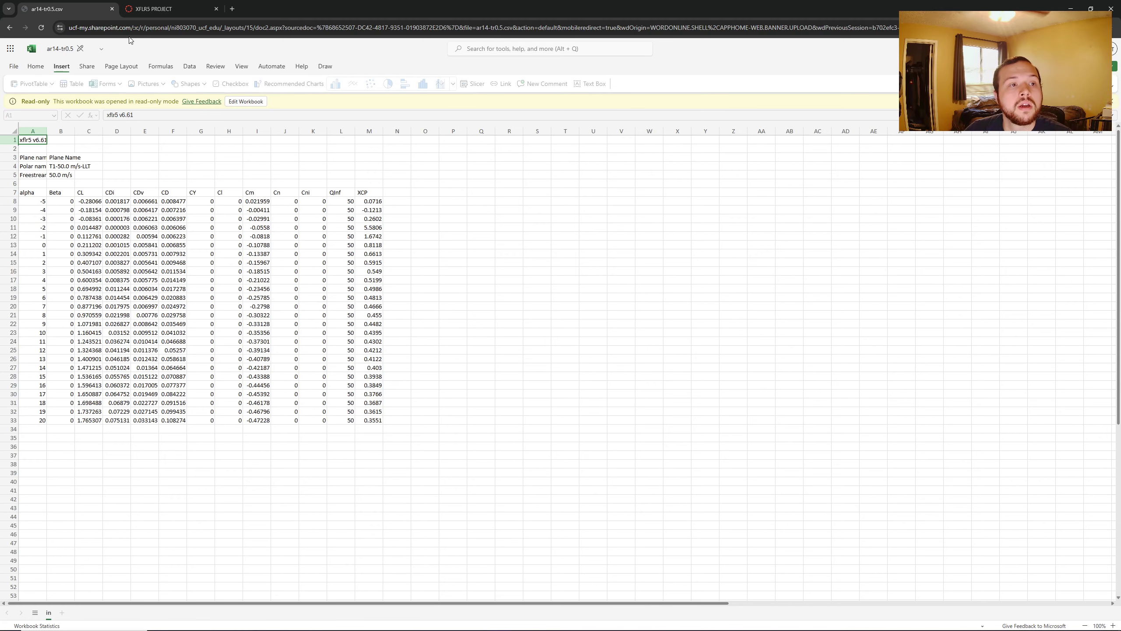
click(245, 101)
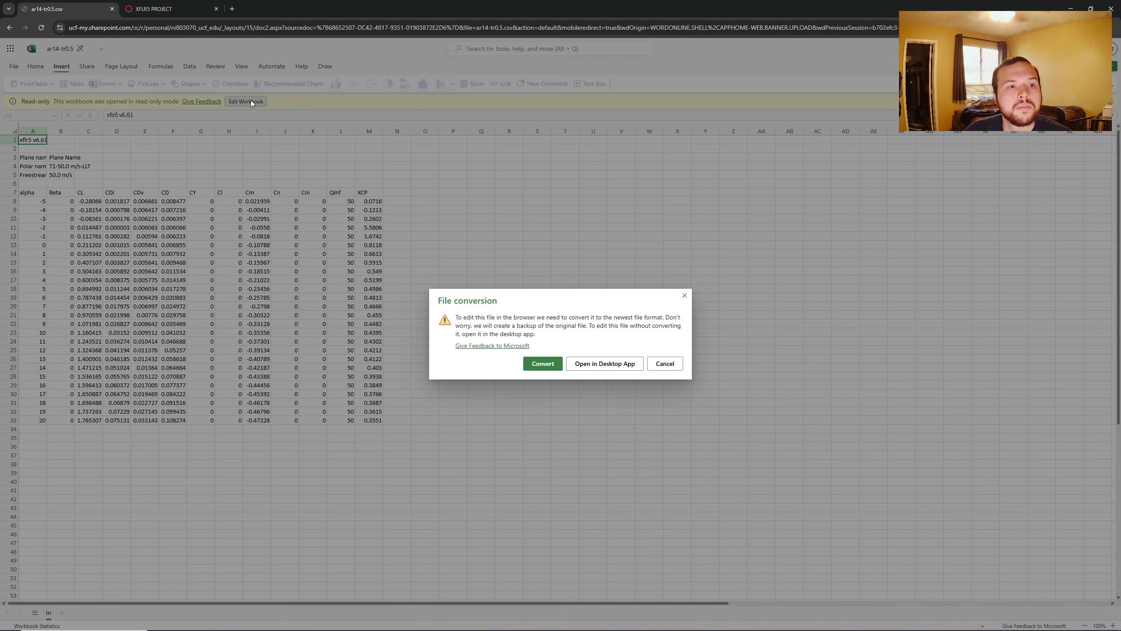
click(551, 362)
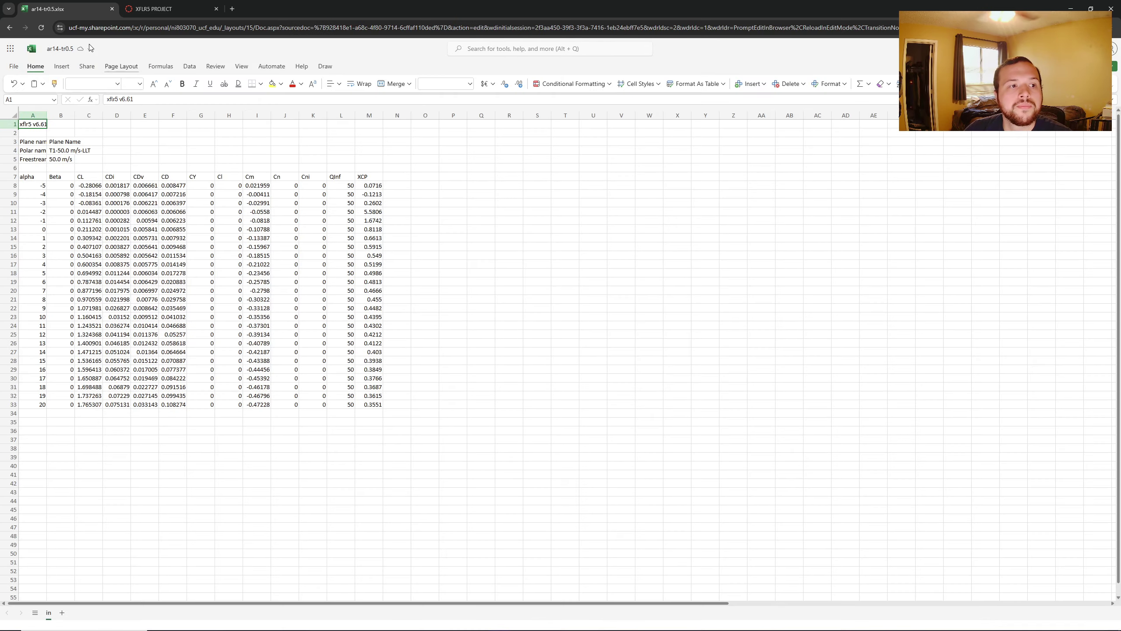
Step: Insert a scatter chart with smooth lines and no markers, and place it beside the polar data table
click(61, 65)
click(452, 84)
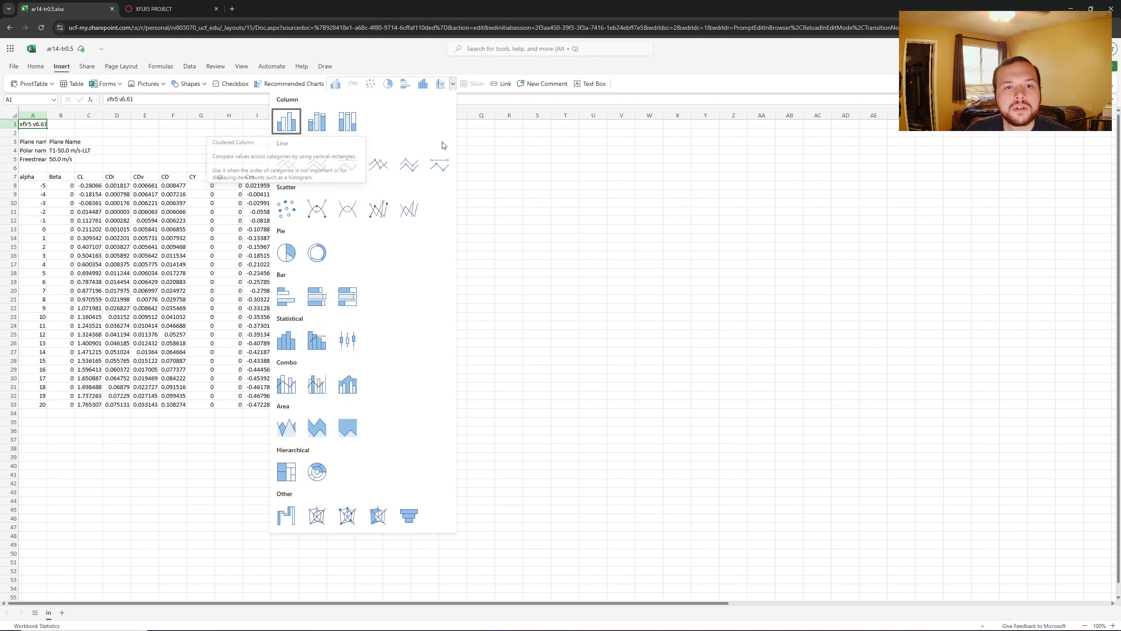
click(347, 209)
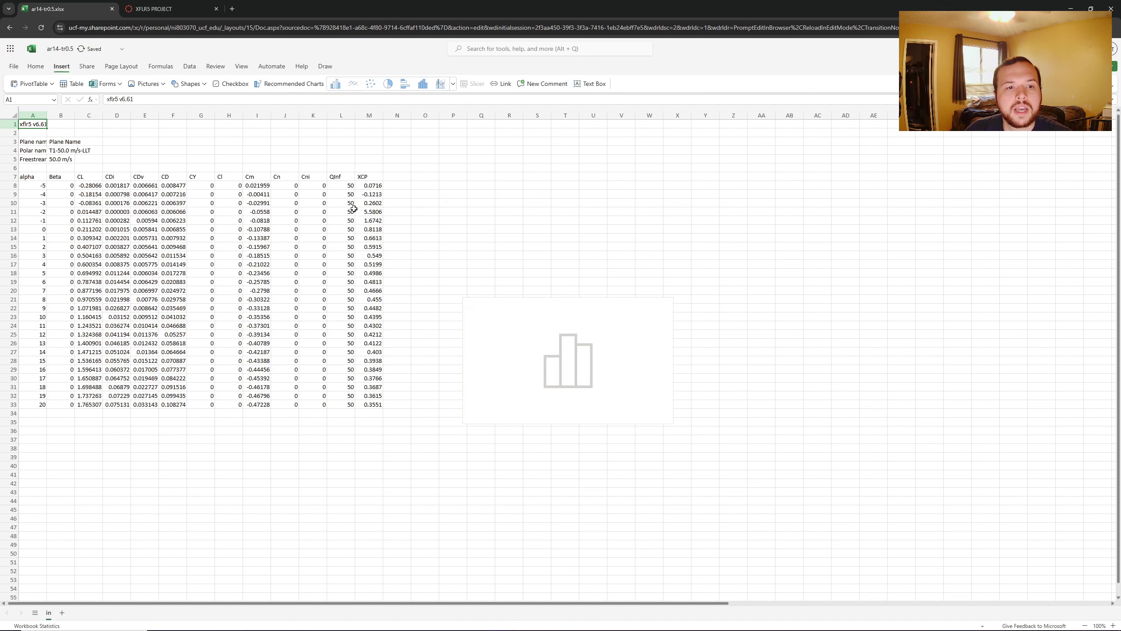
drag(529, 306, 533, 248)
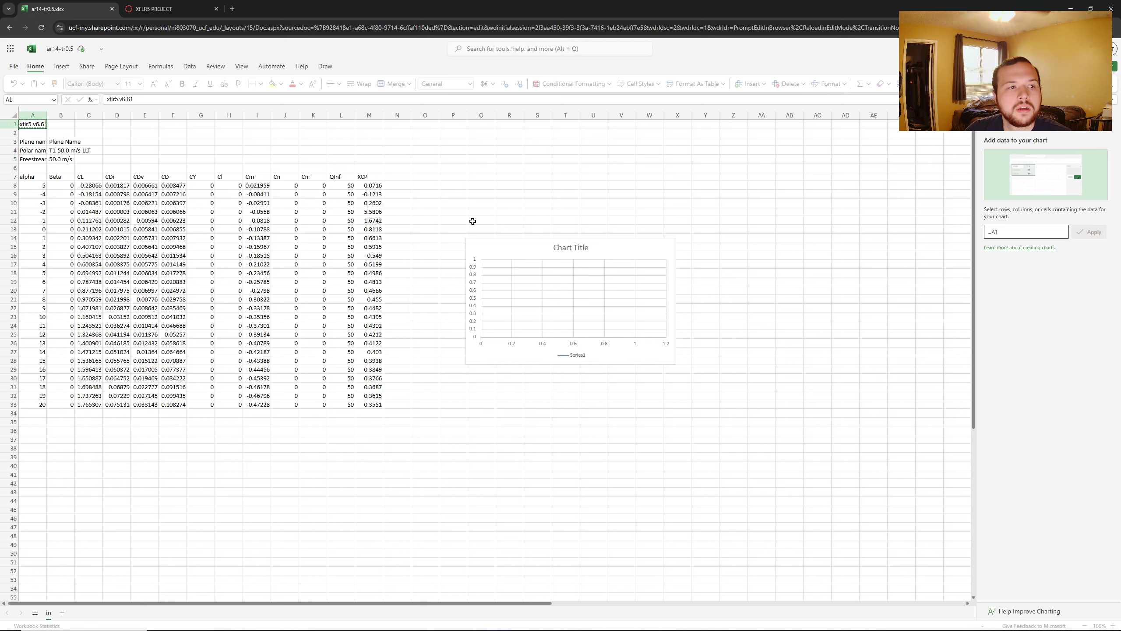
Step: Set the X values of the chart's Series1 to the alpha column, A8:A33
drag(36, 185, 40, 405)
click(1089, 232)
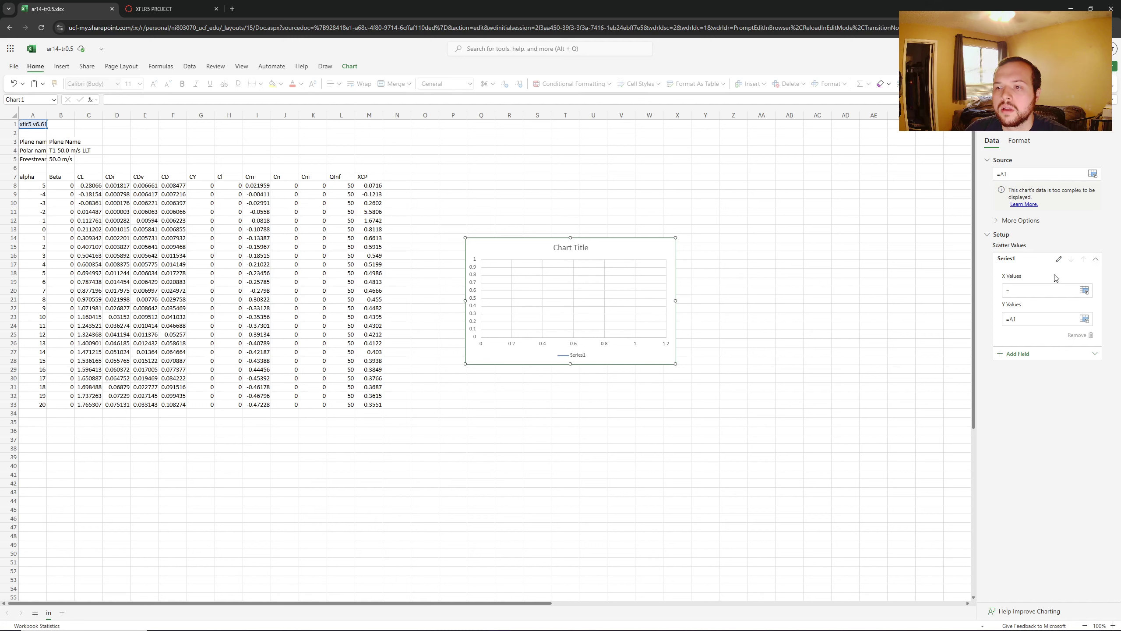
click(1029, 294)
click(39, 188)
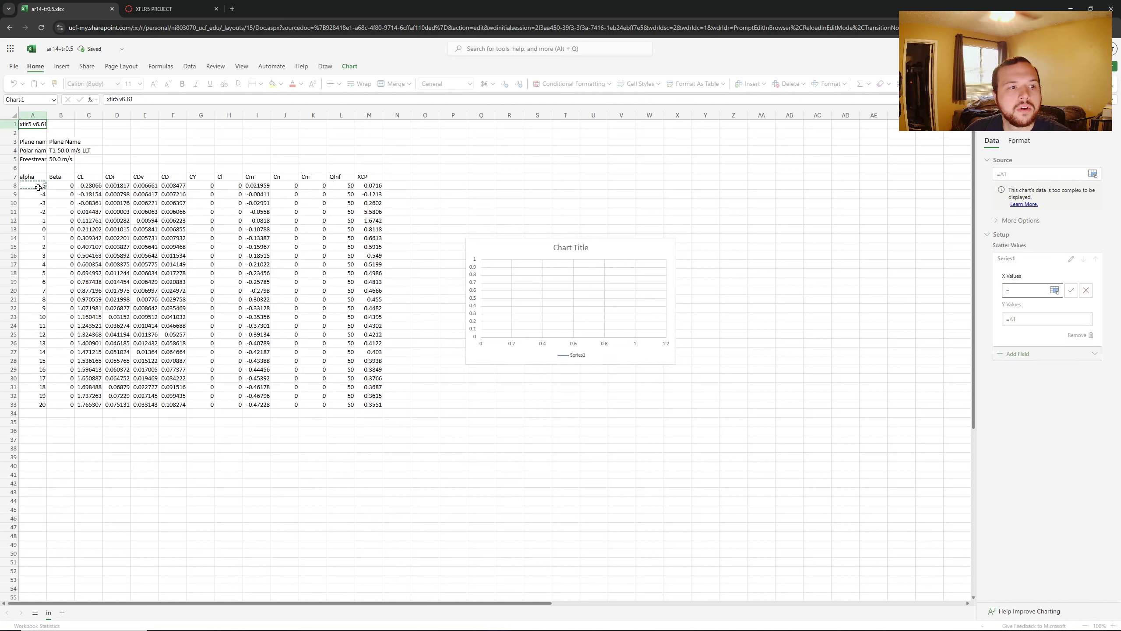
drag(39, 187, 40, 403)
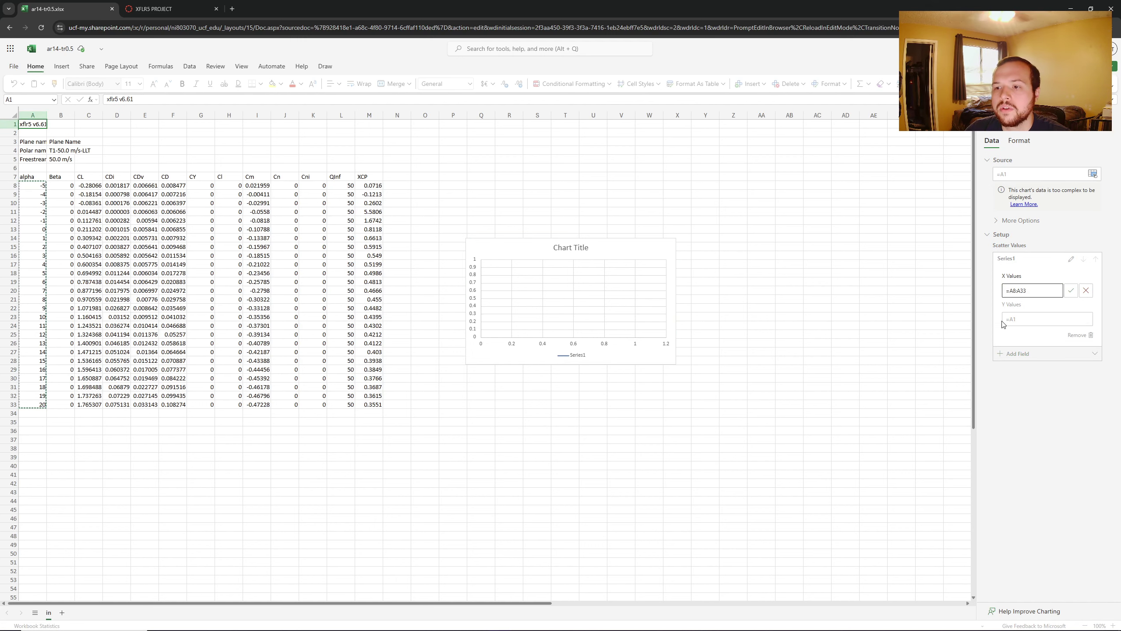
click(1071, 290)
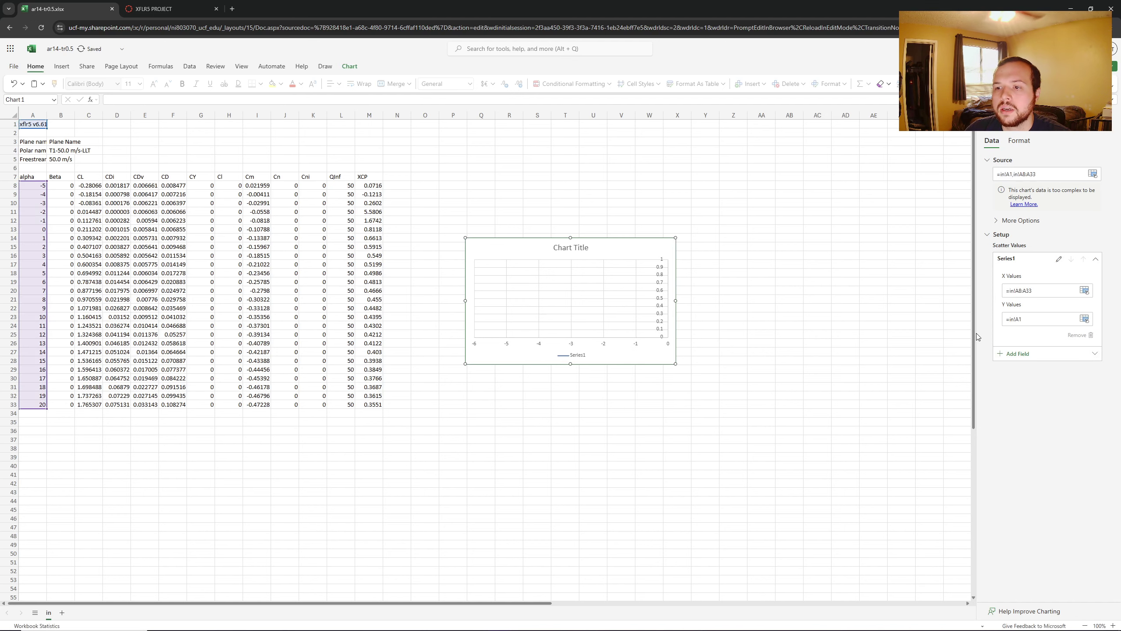
click(1018, 321)
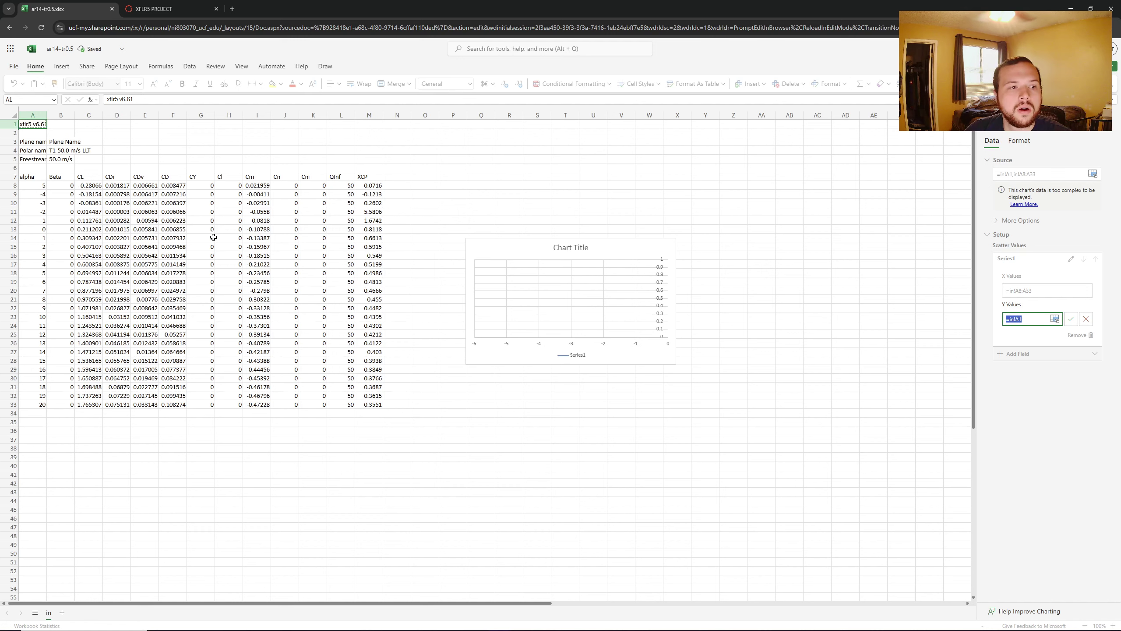
drag(91, 186, 88, 404)
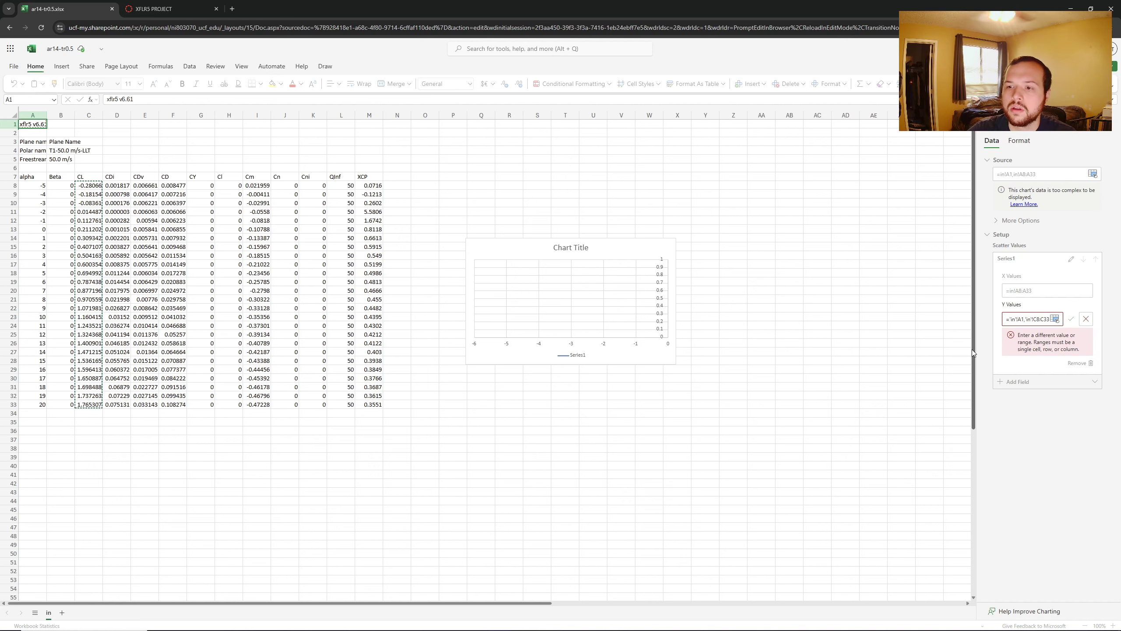
click(1085, 319)
Step: Clear the Y values of Series1 and set them to the CL column, C8:C33
click(1026, 318)
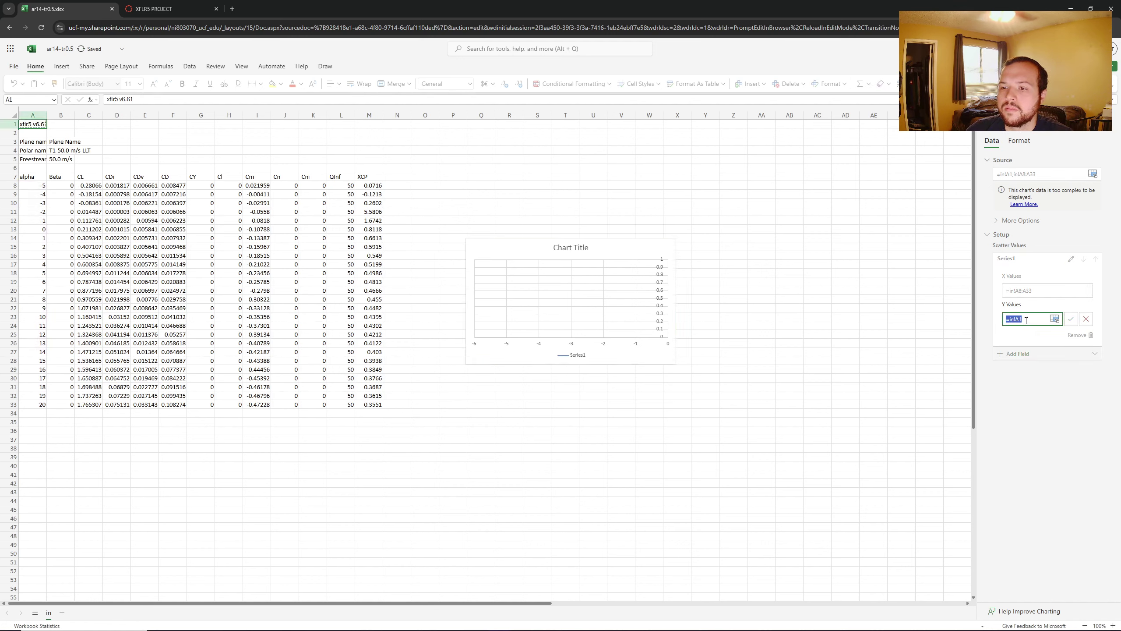
key(BackSpace)
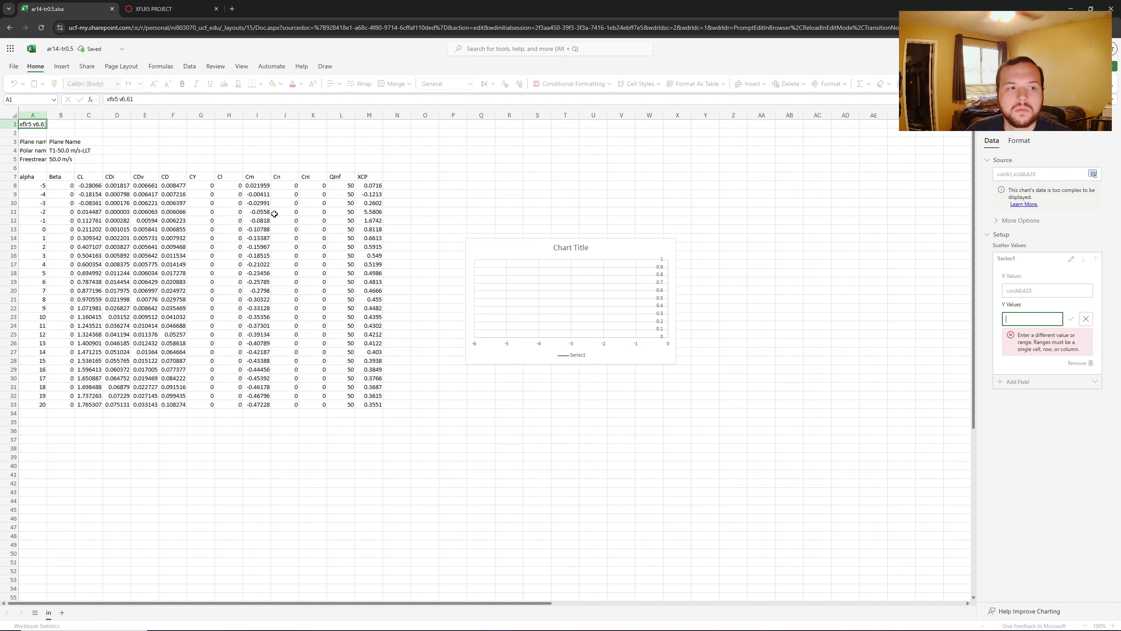
drag(94, 185, 95, 404)
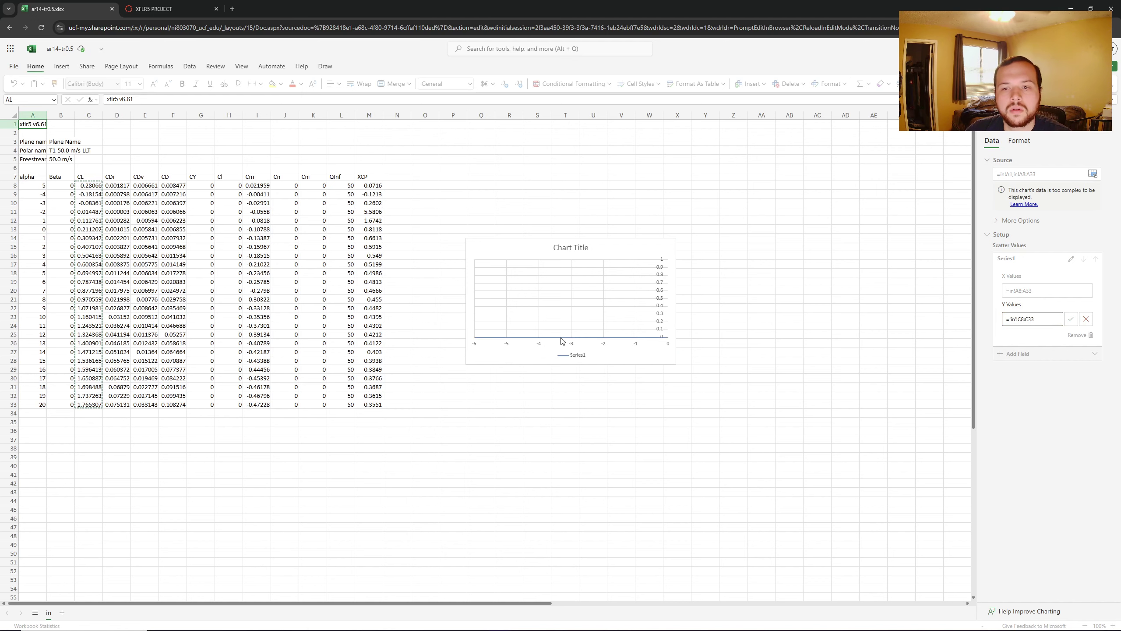
click(1071, 318)
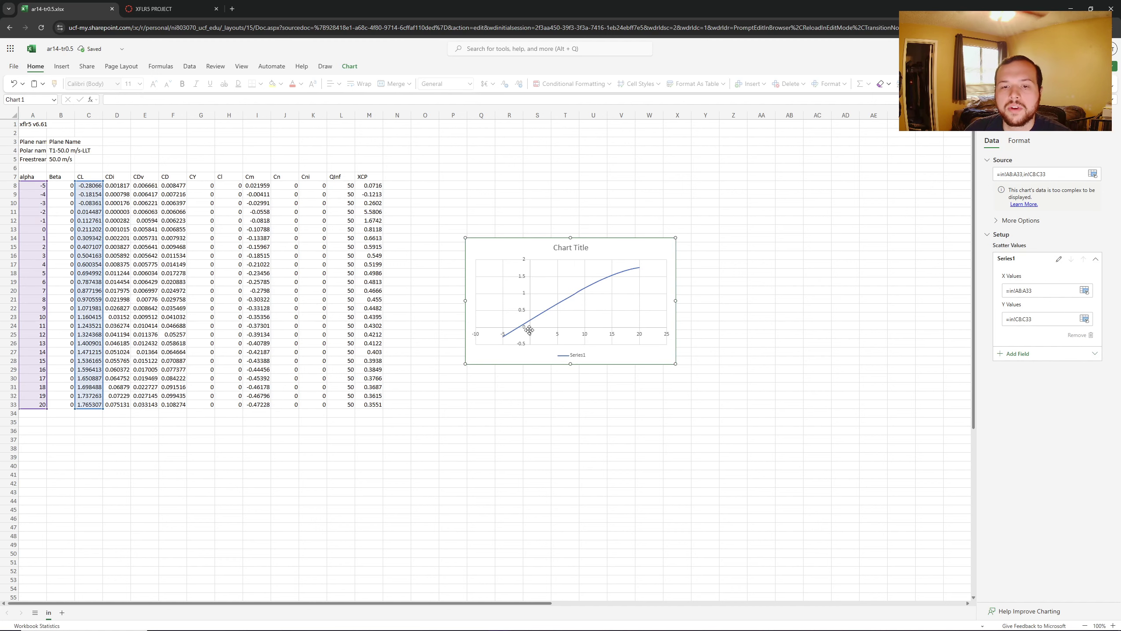
Step: Rename the scatter chart's data series to AR14-TR0.5 in the chart format settings
click(623, 277)
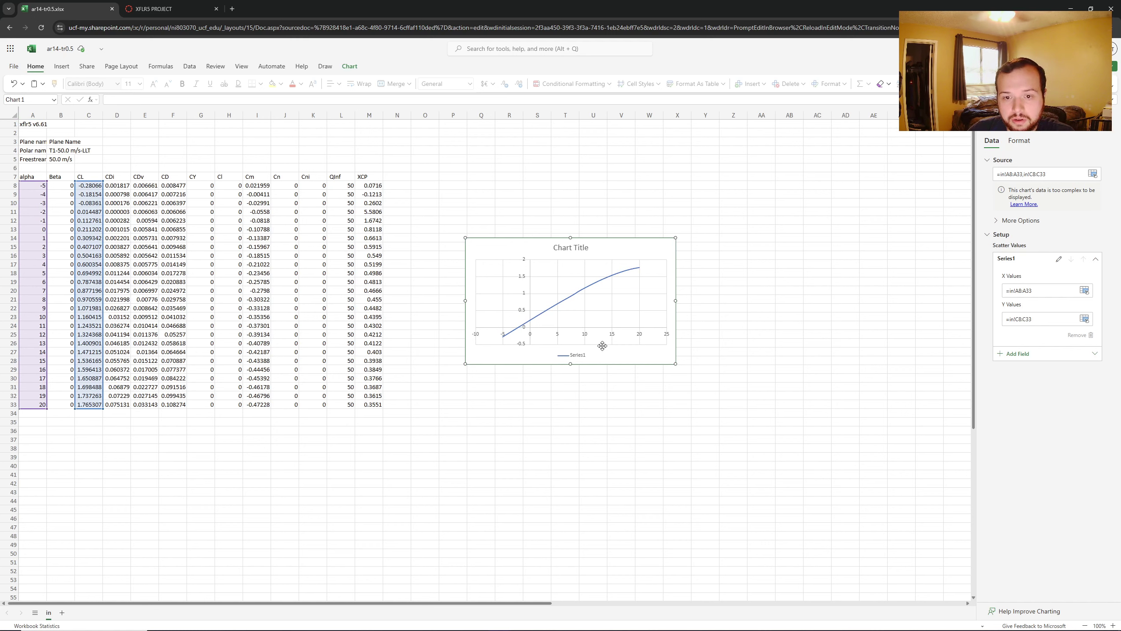
right_click(610, 255)
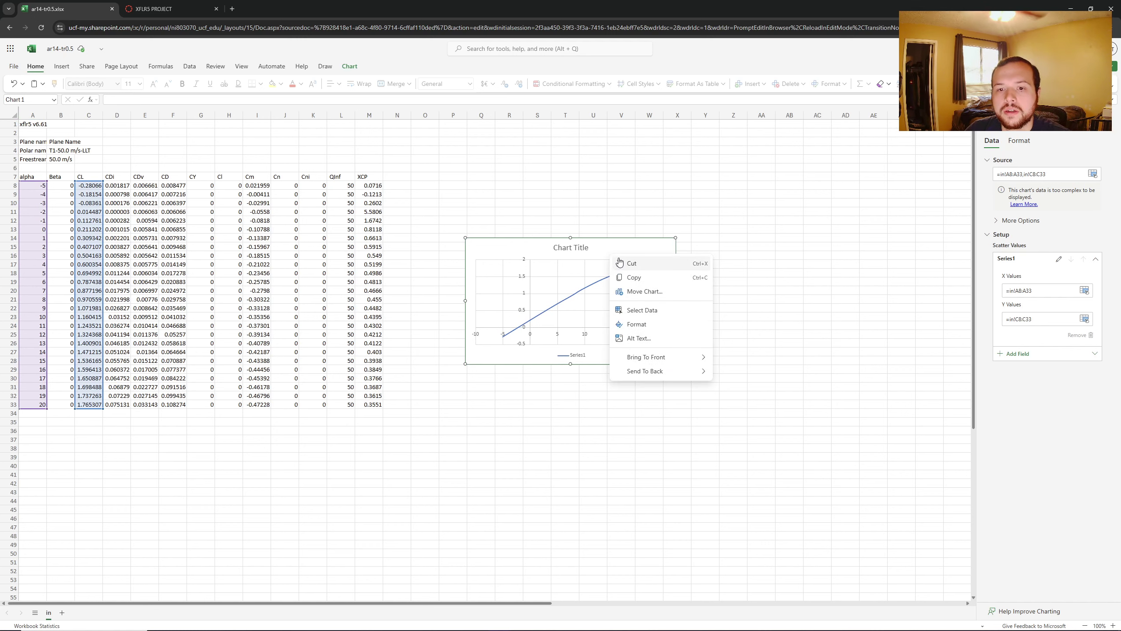
click(607, 254)
right_click(643, 250)
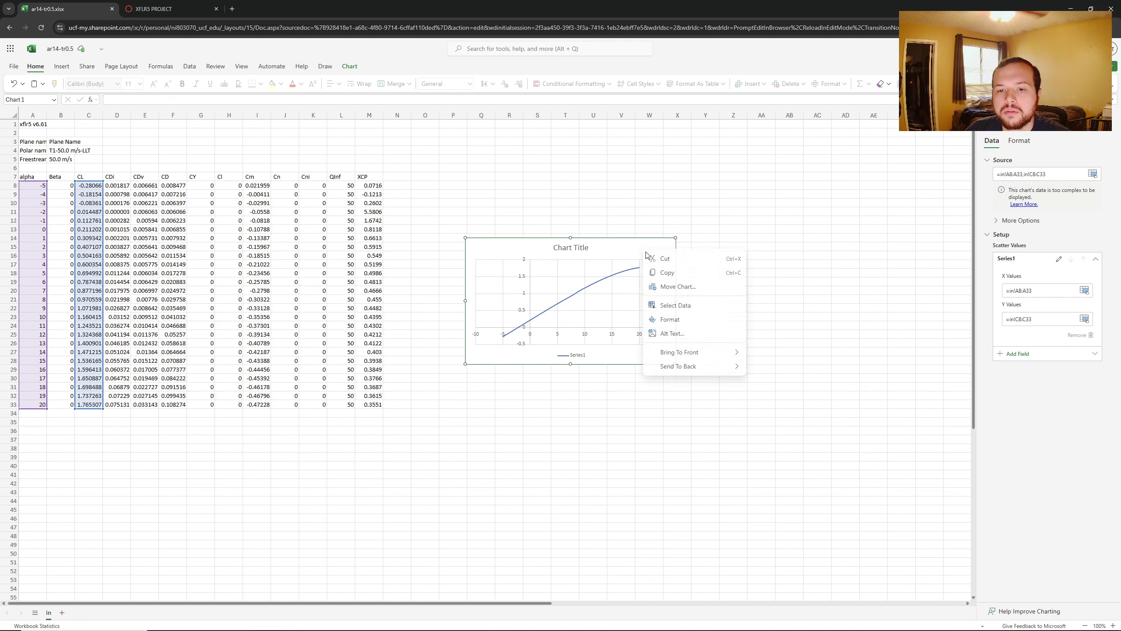
click(666, 321)
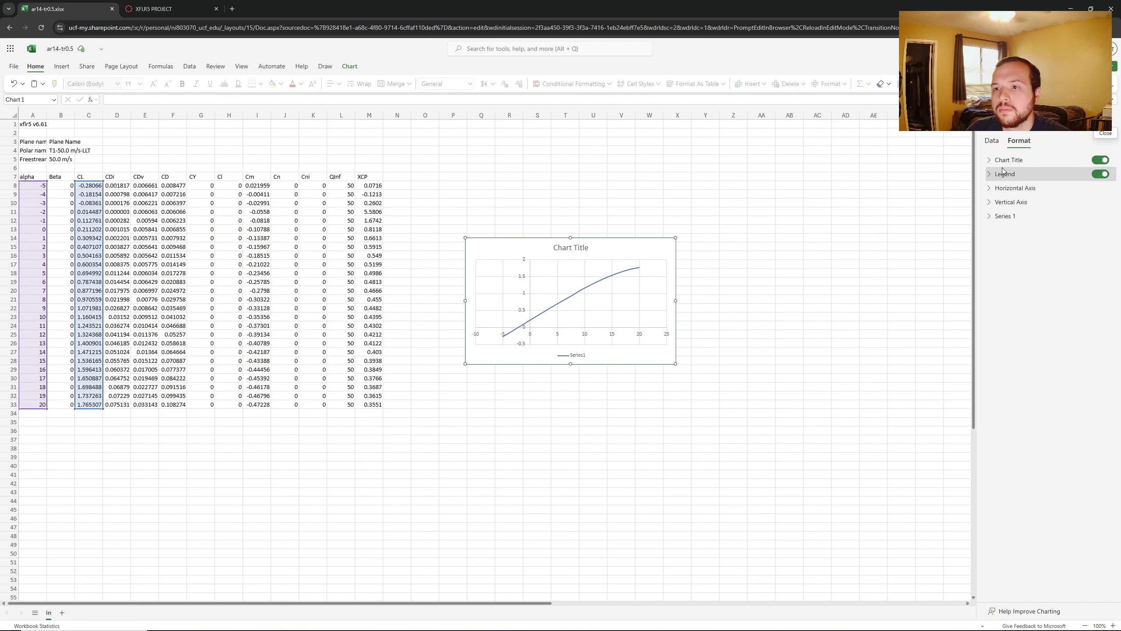
click(989, 189)
click(989, 188)
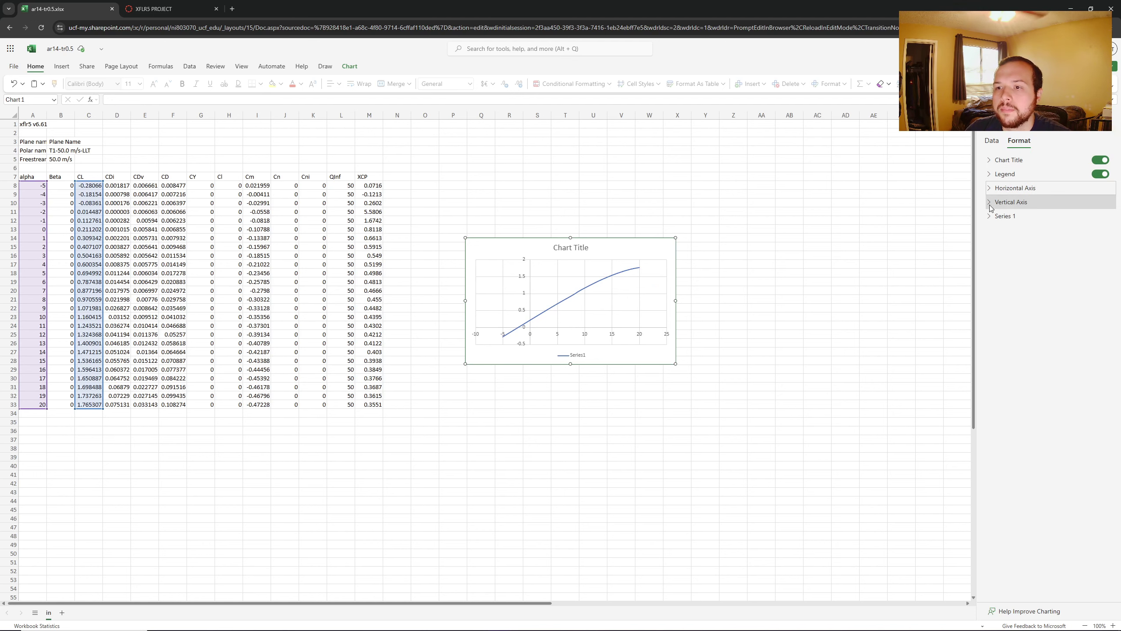
click(1002, 216)
click(1078, 233)
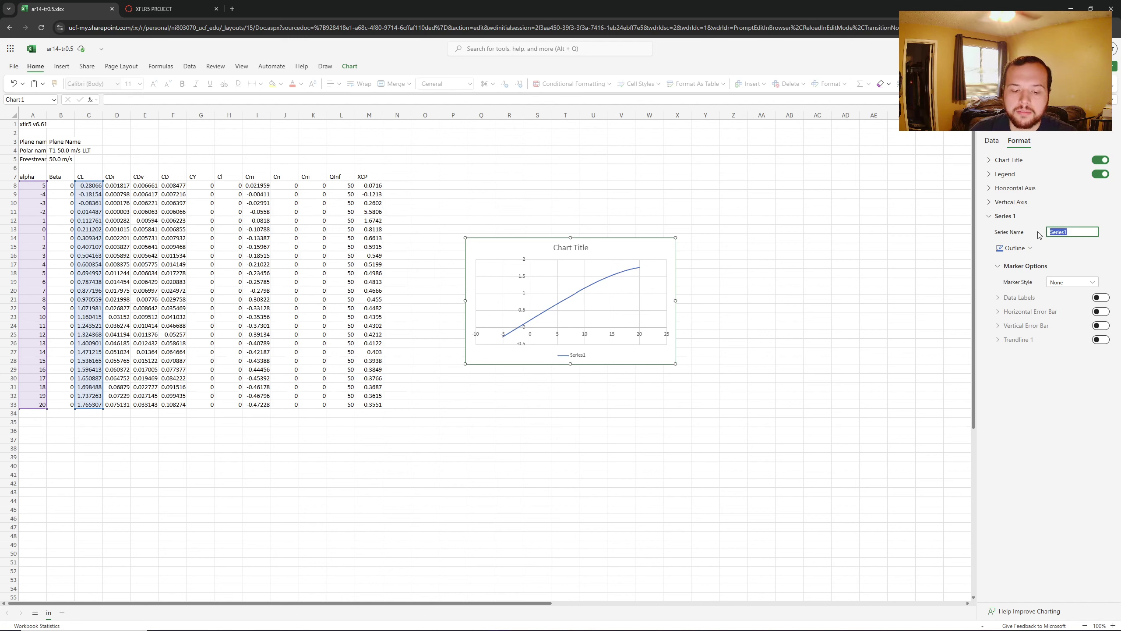
text(AR14-TR0.5)
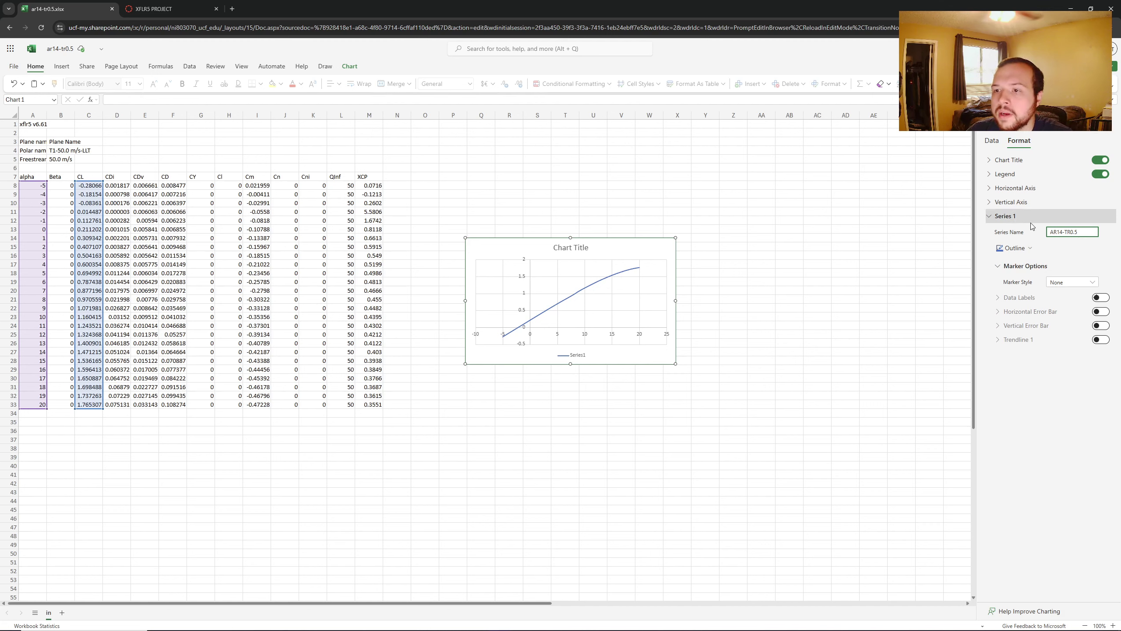
click(1085, 217)
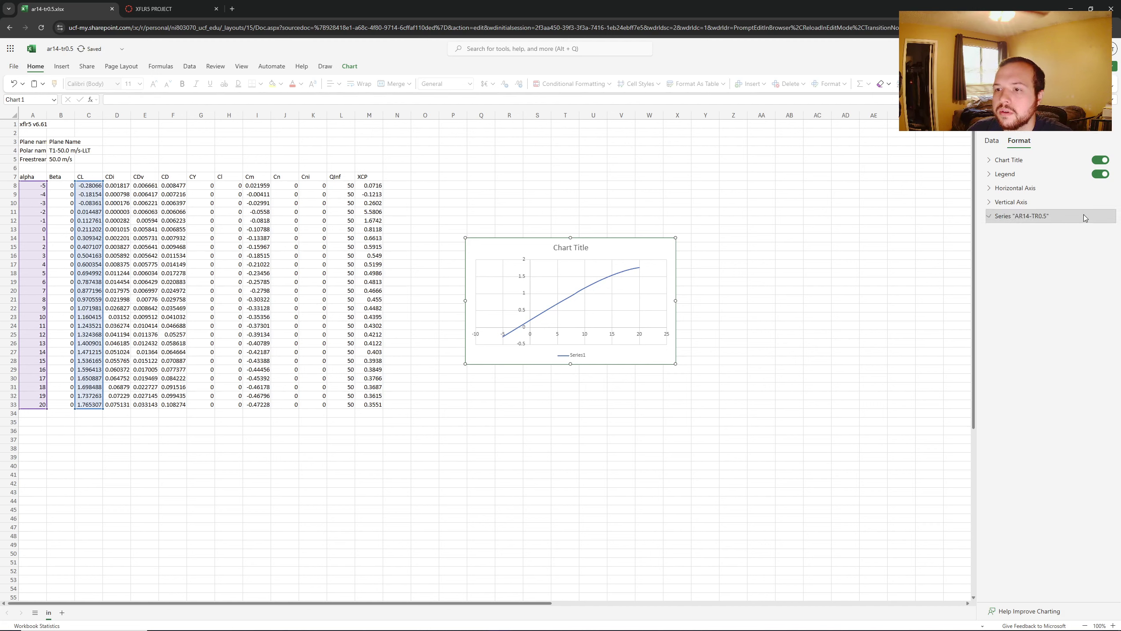
click(997, 146)
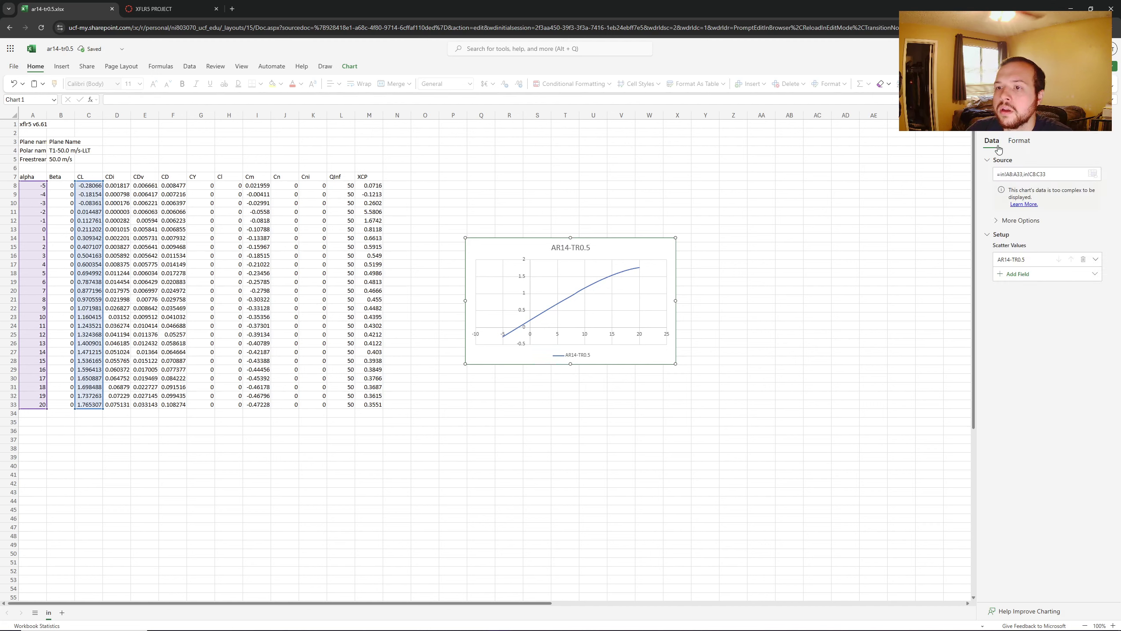
click(1020, 146)
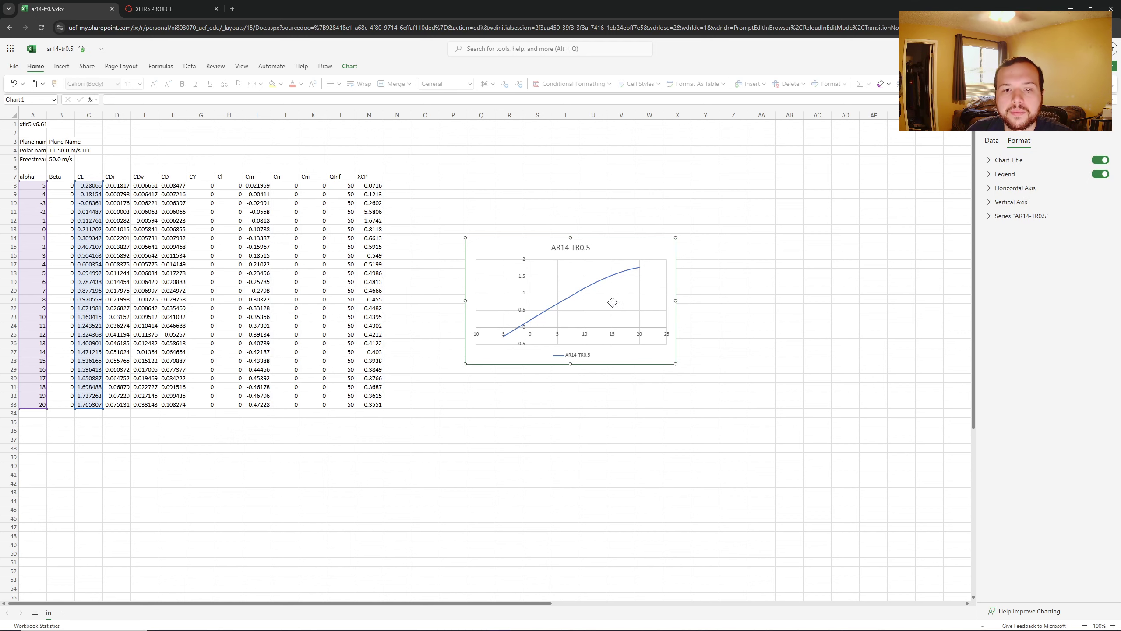
Step: Turn on the title of the chart's horizontal axis and set its text to Alpha
click(989, 162)
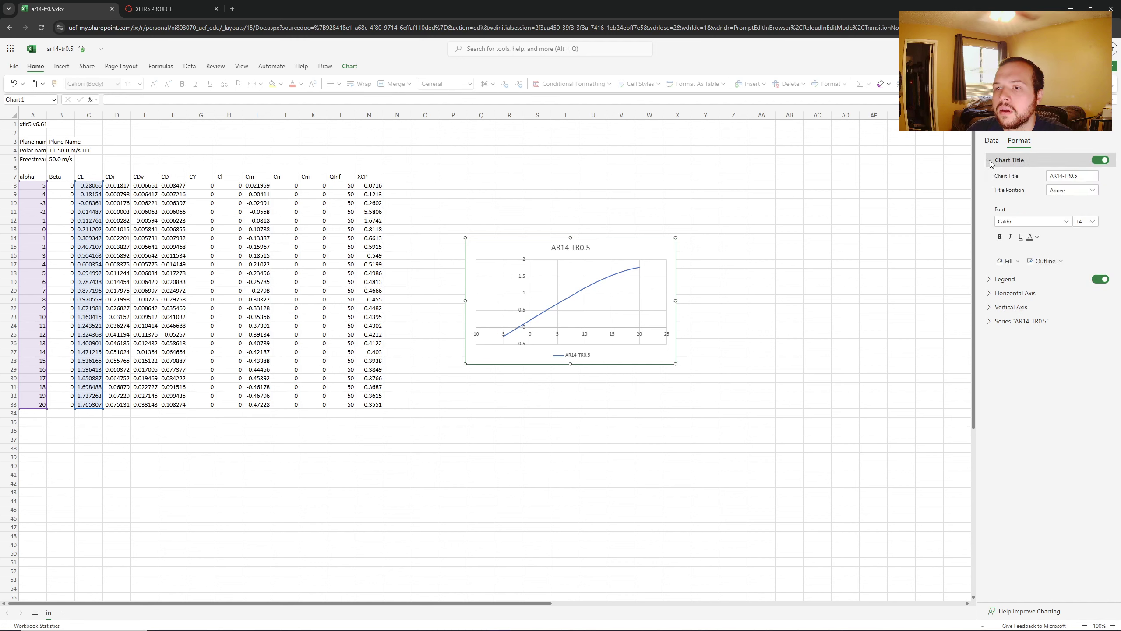
click(999, 279)
click(999, 397)
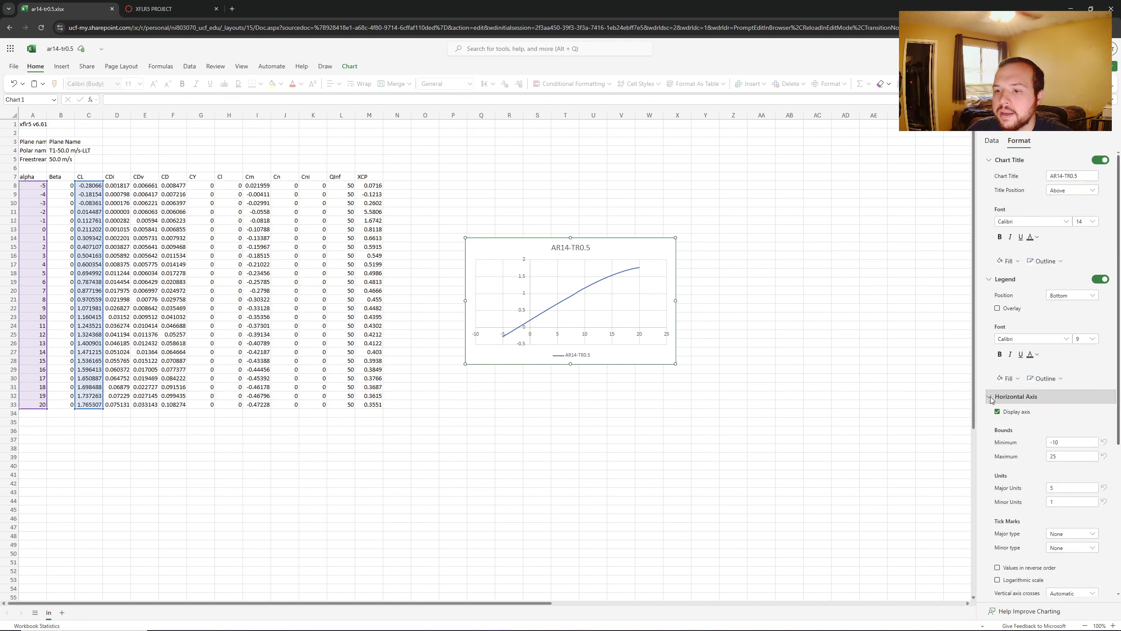
scroll(1002, 379, down, 3)
scroll(1006, 344, down, 1)
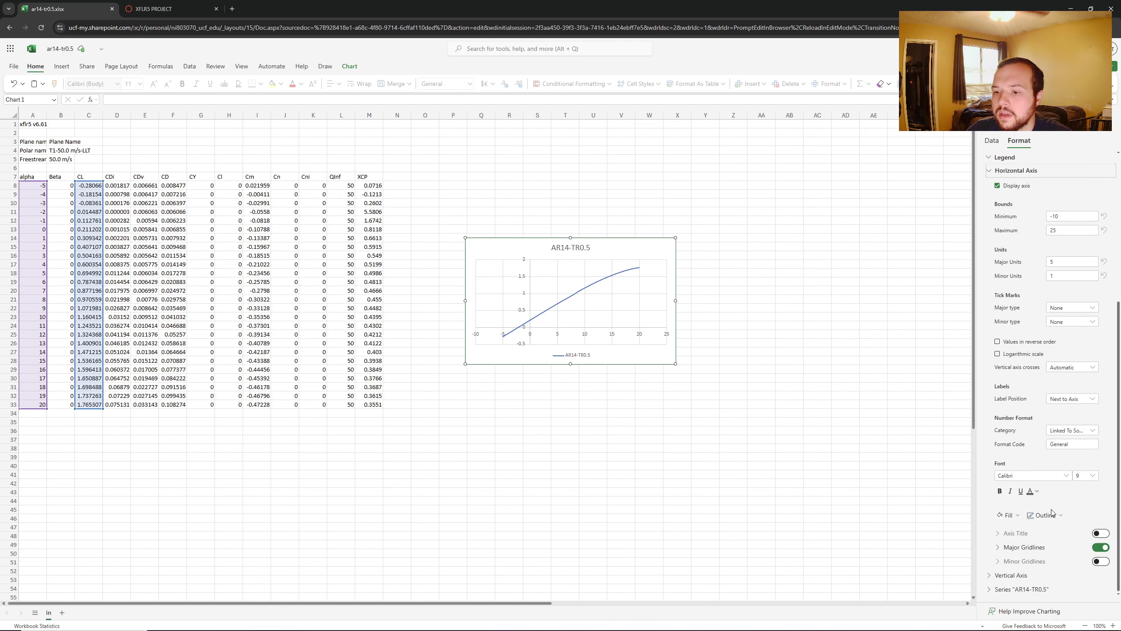
click(1101, 533)
scroll(1046, 515, down, 2)
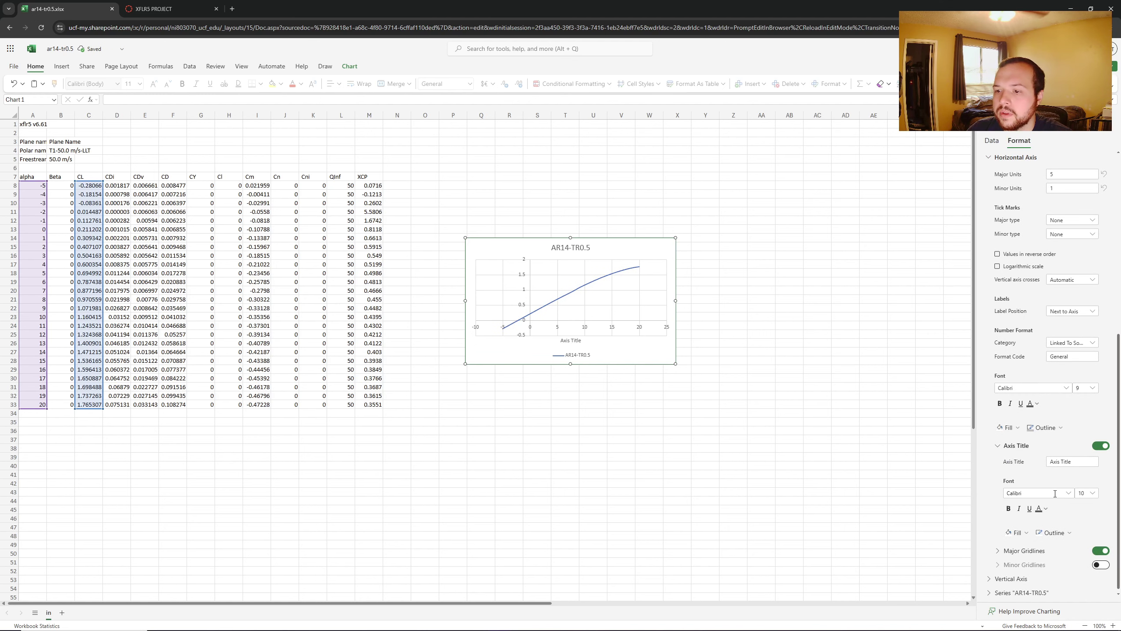
click(1070, 462)
text(Alpha)
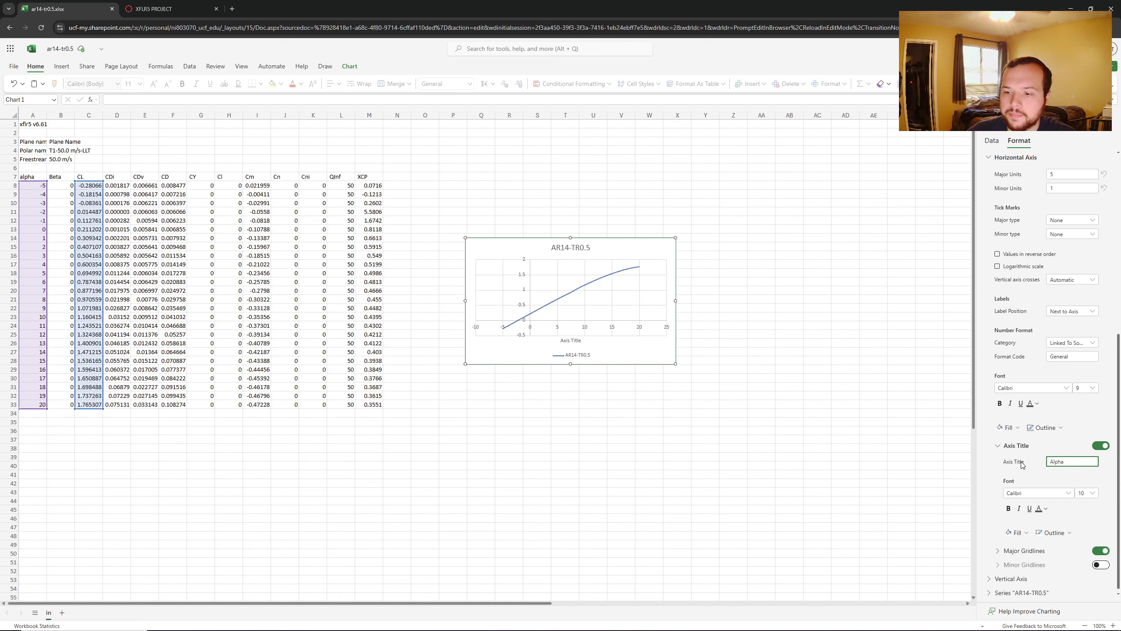
Step: Turn on the title of the chart's vertical axis and try to set its text to CL
scroll(1032, 477, down, 1)
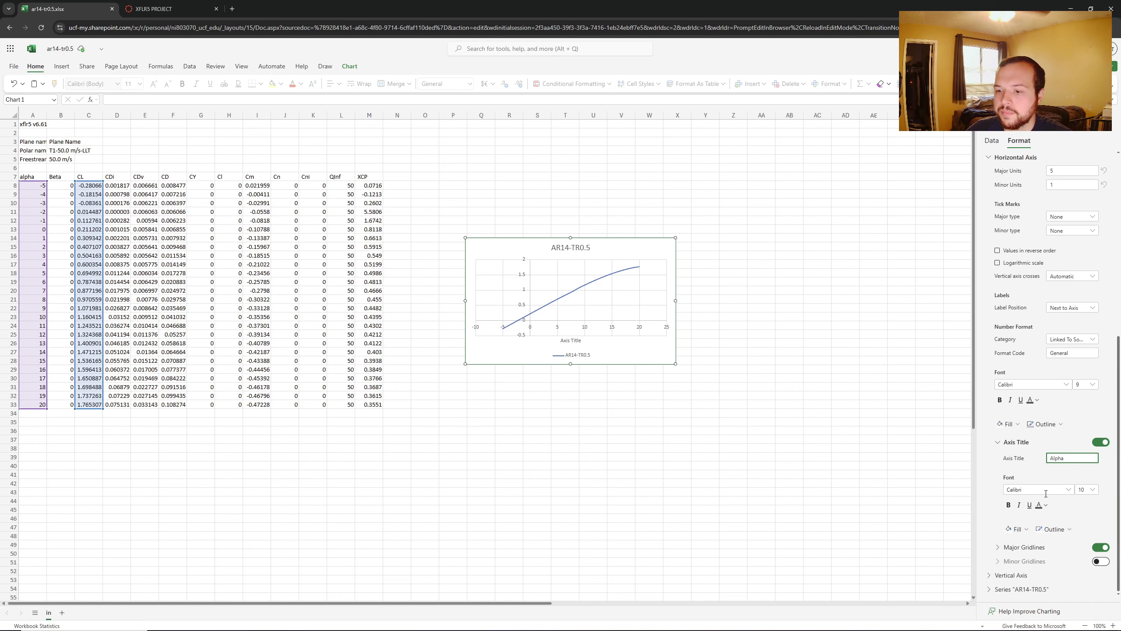
click(1008, 574)
scroll(1033, 530, down, 10)
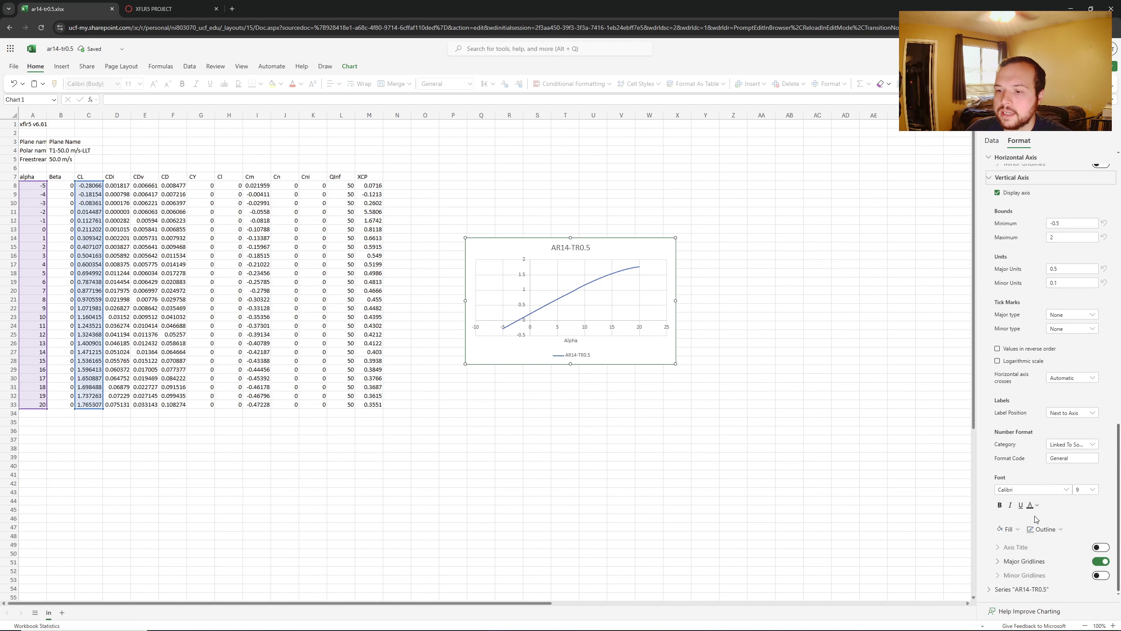
click(1100, 546)
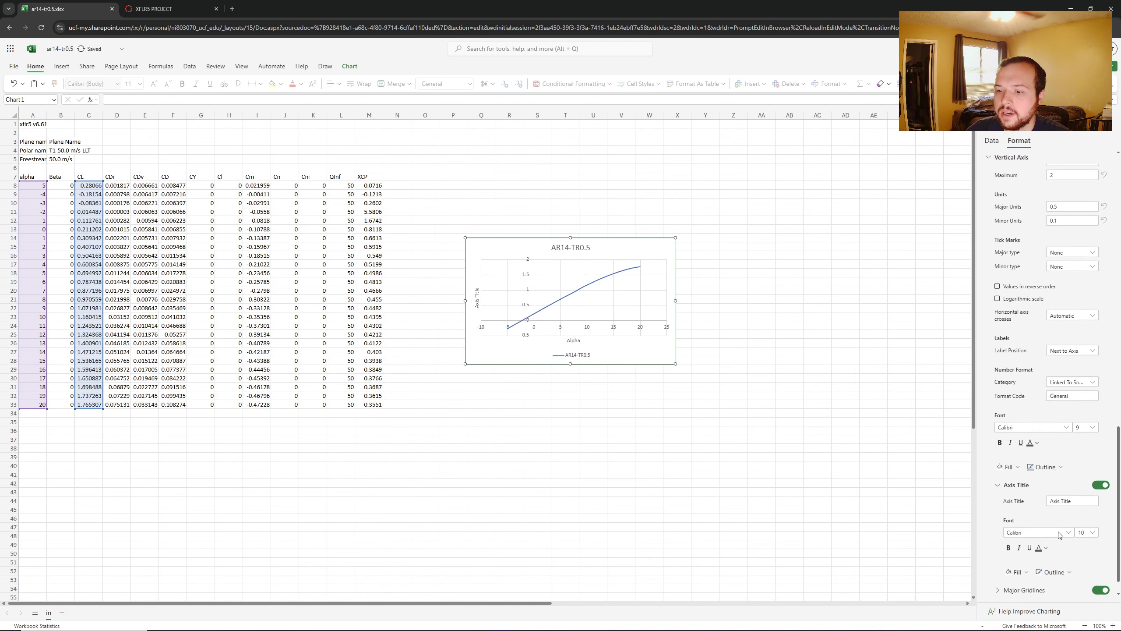
scroll(1059, 534, down, 1)
click(1018, 473)
text(CL)
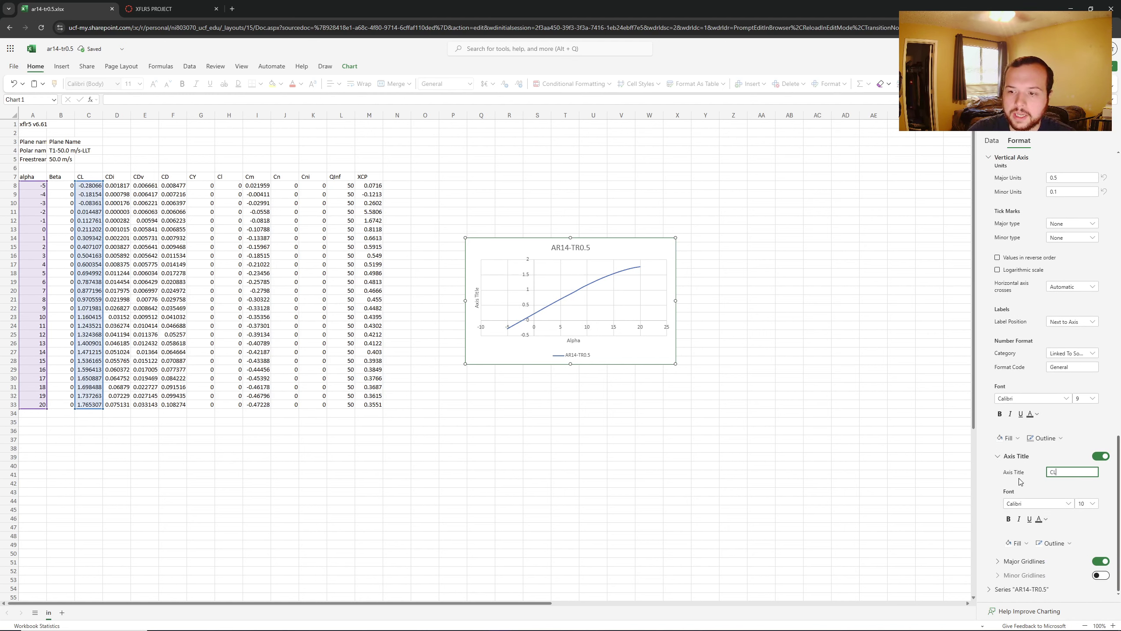
scroll(1084, 157, up, 4)
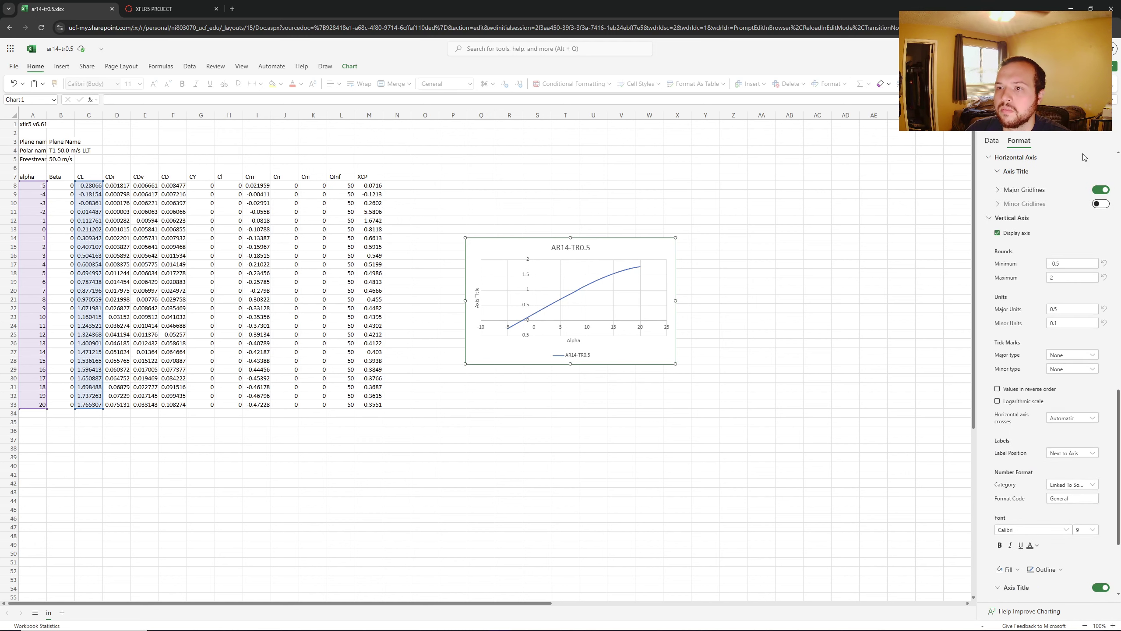
Step: Move the AR14-TR0.5 chart up level with the table header and insert a second scatter chart with smooth lines and no markers
click(1099, 140)
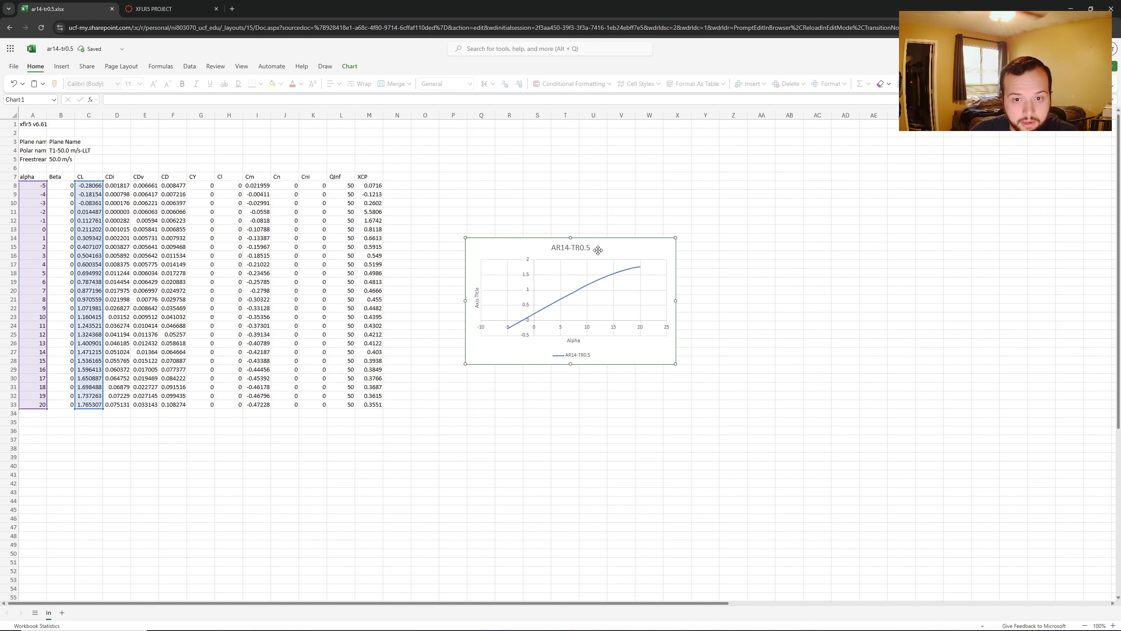
drag(598, 250, 580, 184)
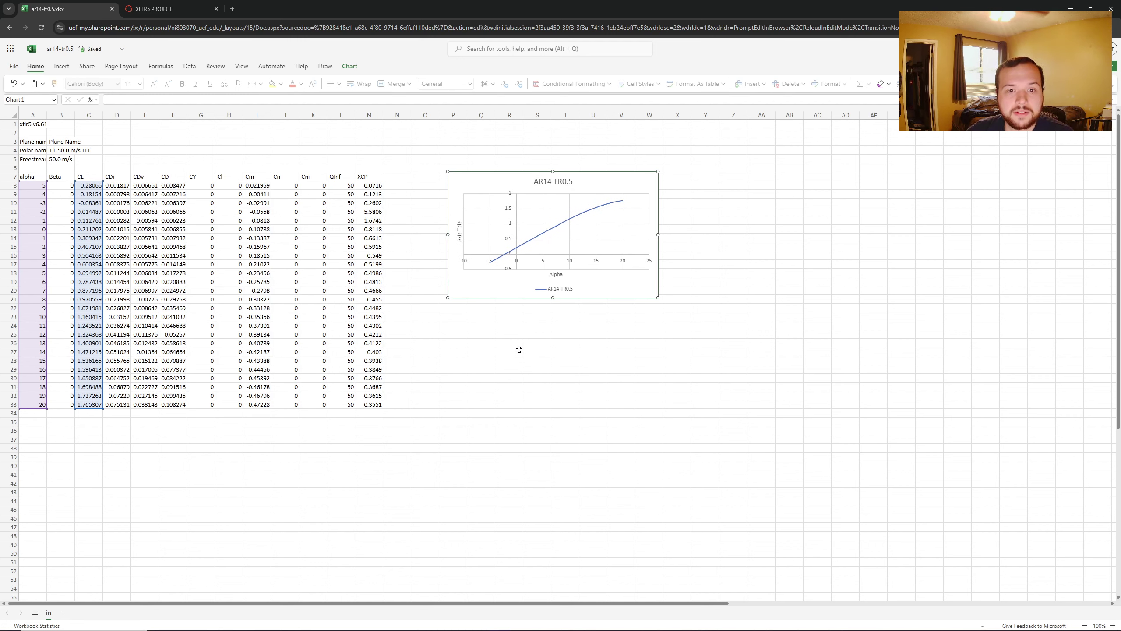
click(63, 68)
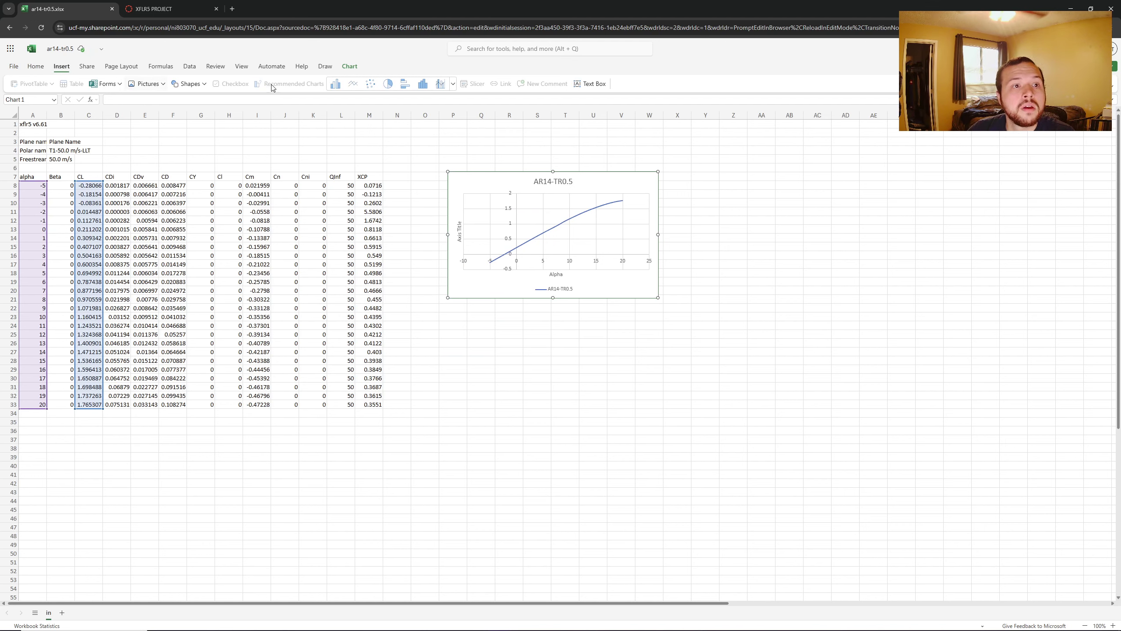
click(453, 84)
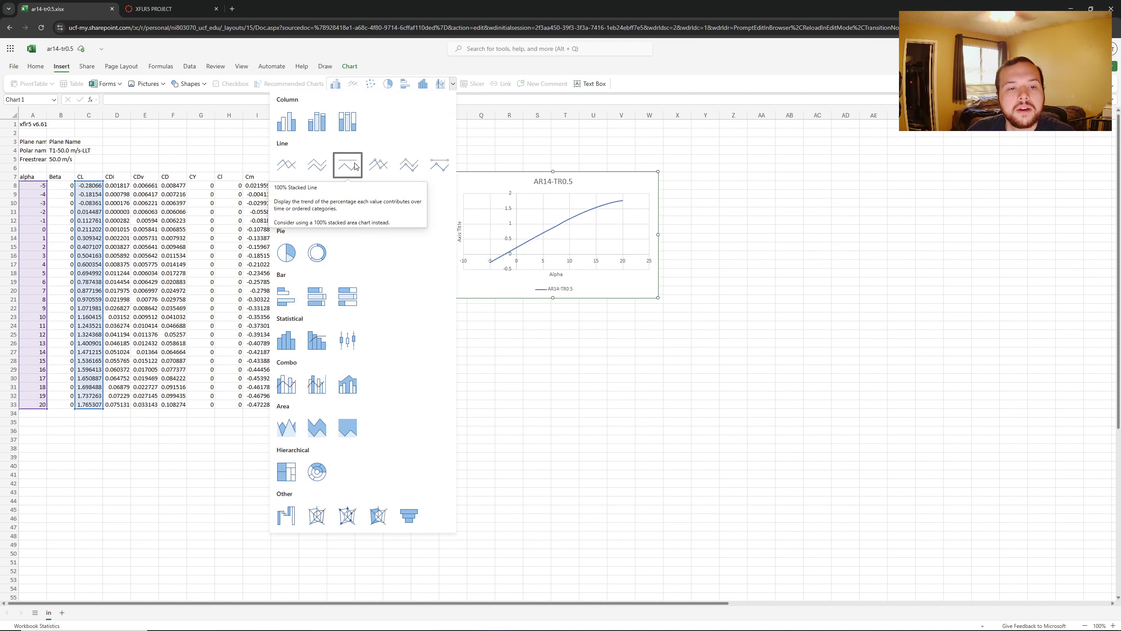
click(348, 214)
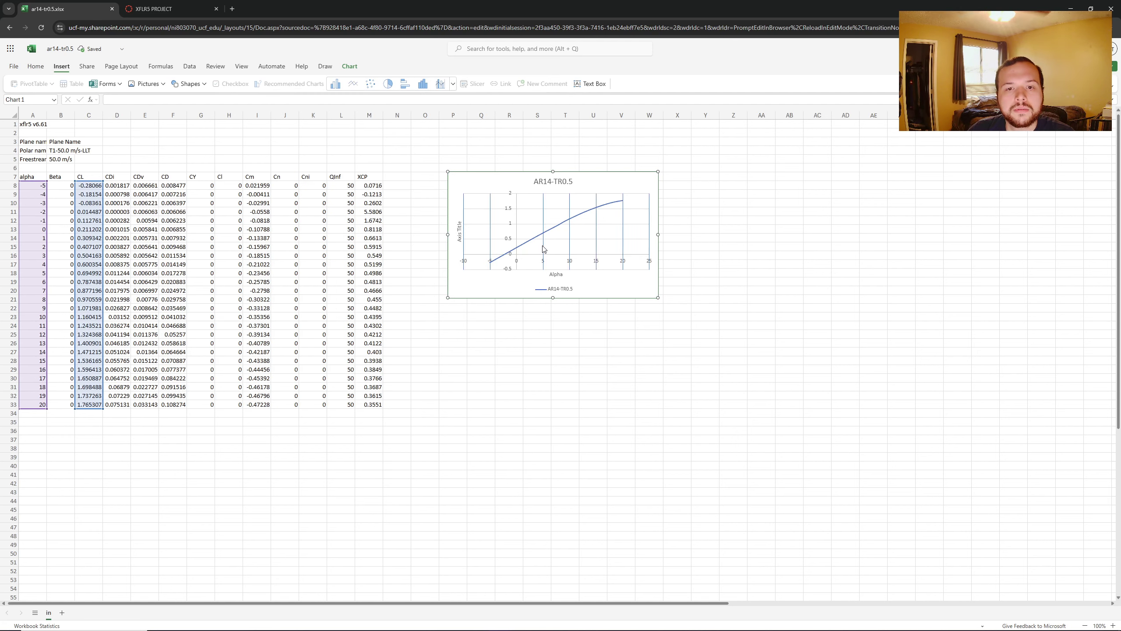
key(Escape)
click(453, 84)
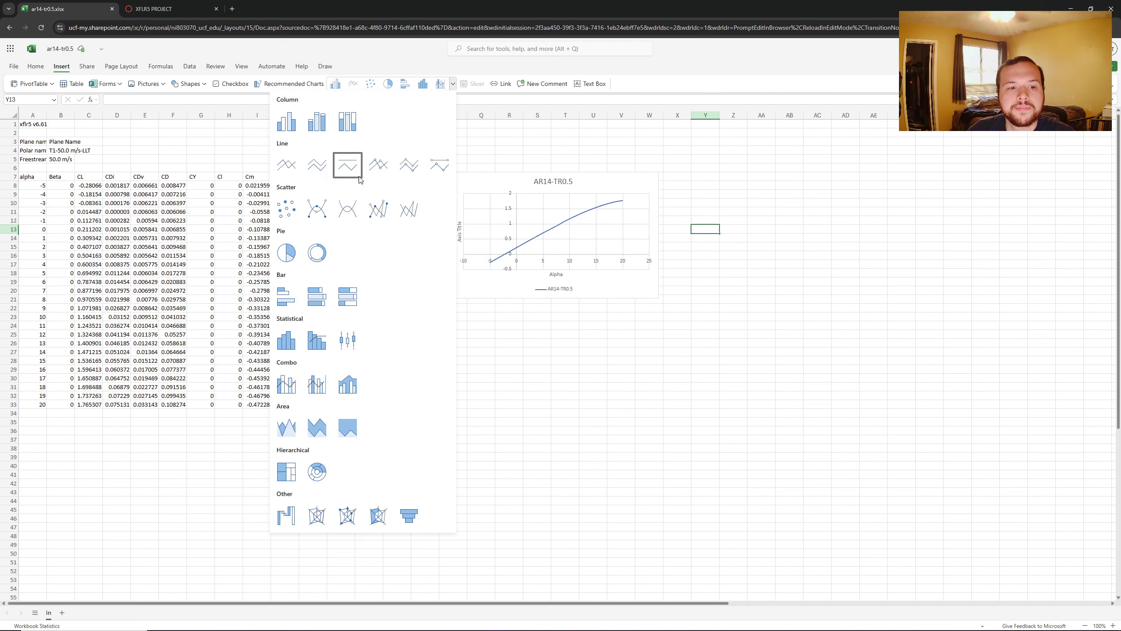
click(348, 210)
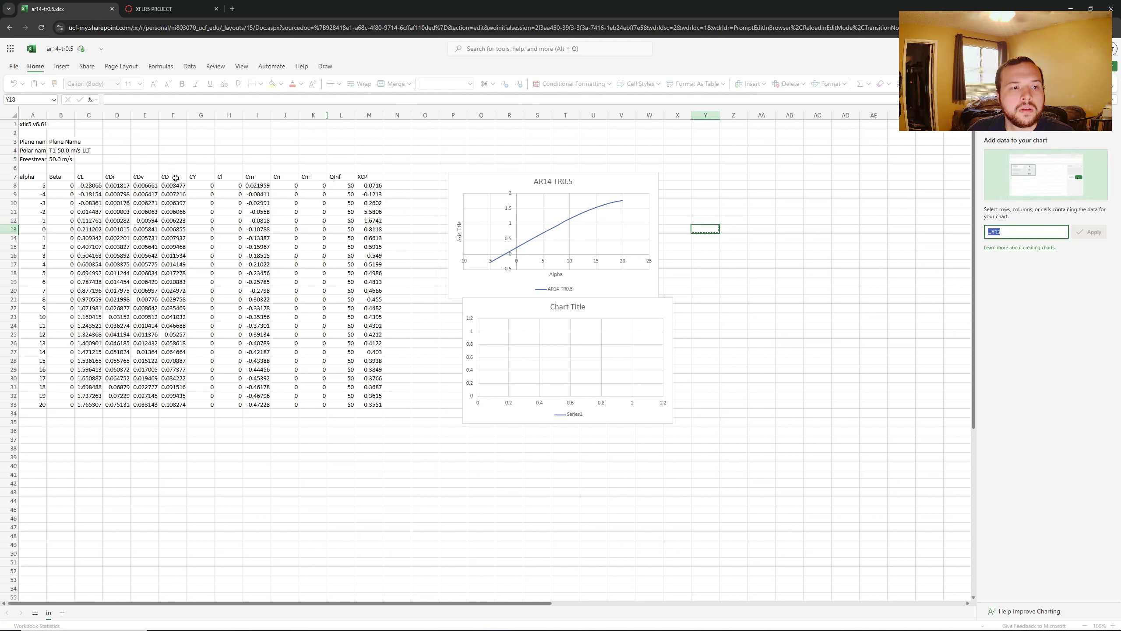
Step: Try to assign the alpha and CD columns, A8:A33 and F8:F33, as the new chart's source data
drag(32, 186, 33, 403)
drag(172, 186, 165, 404)
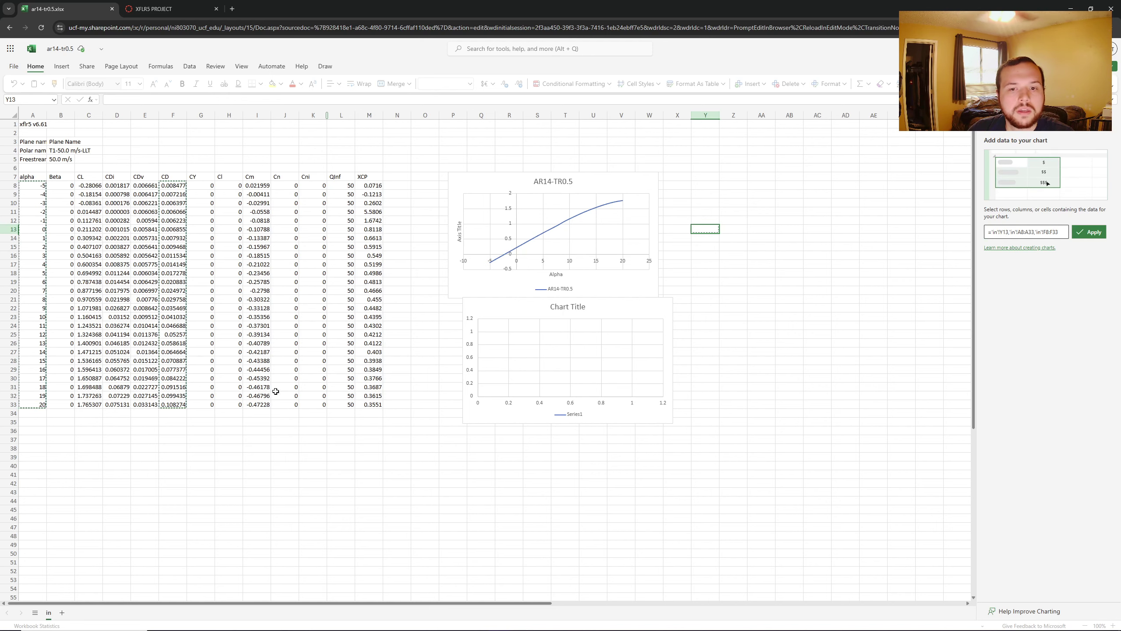
click(1088, 231)
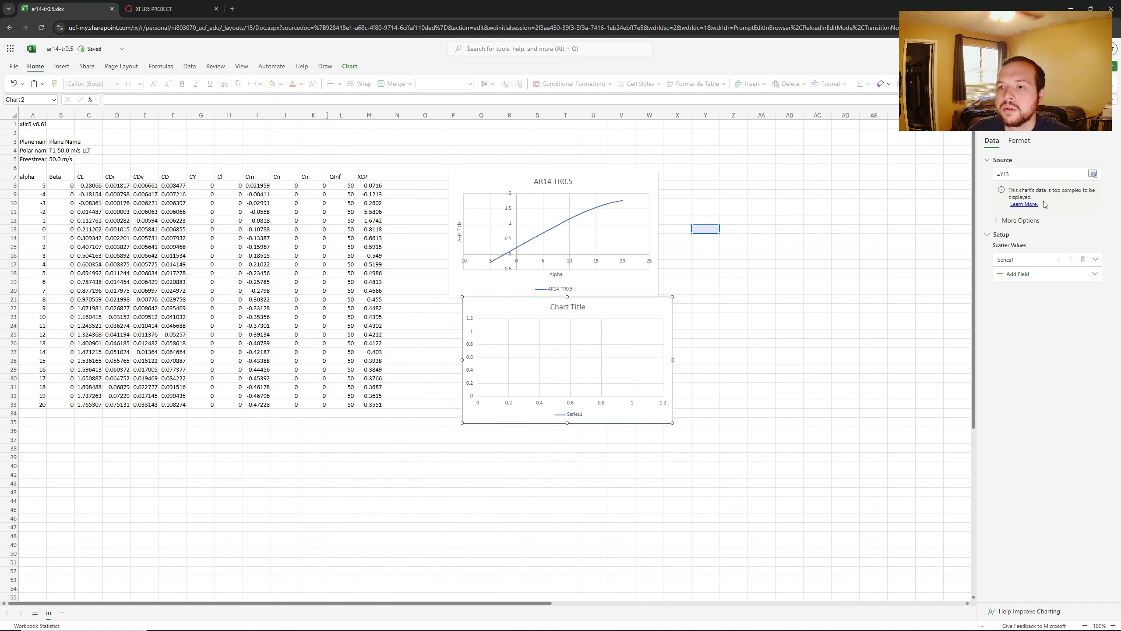
Step: Set the X values of the second chart's Series1 to the alpha column, A8:A33
click(1070, 260)
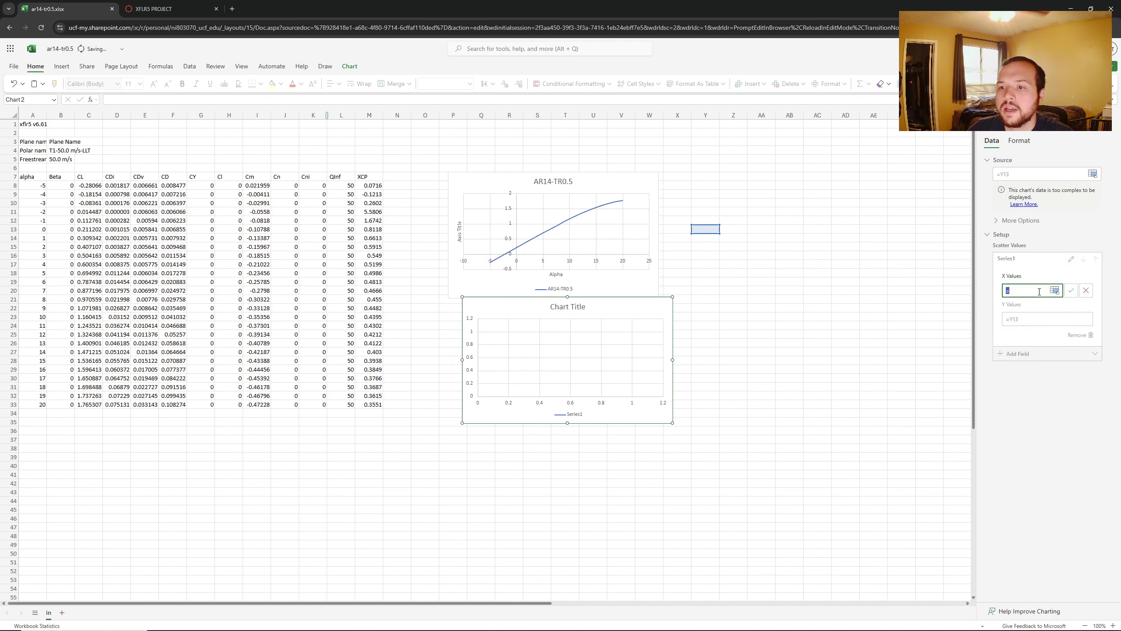
drag(33, 185, 38, 404)
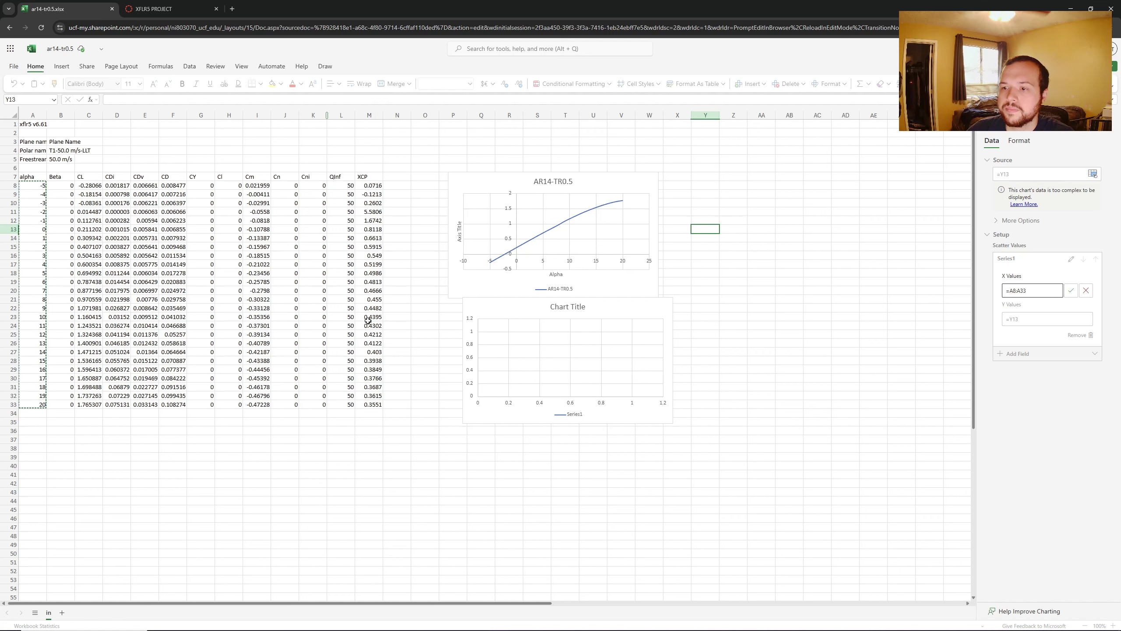
click(1070, 290)
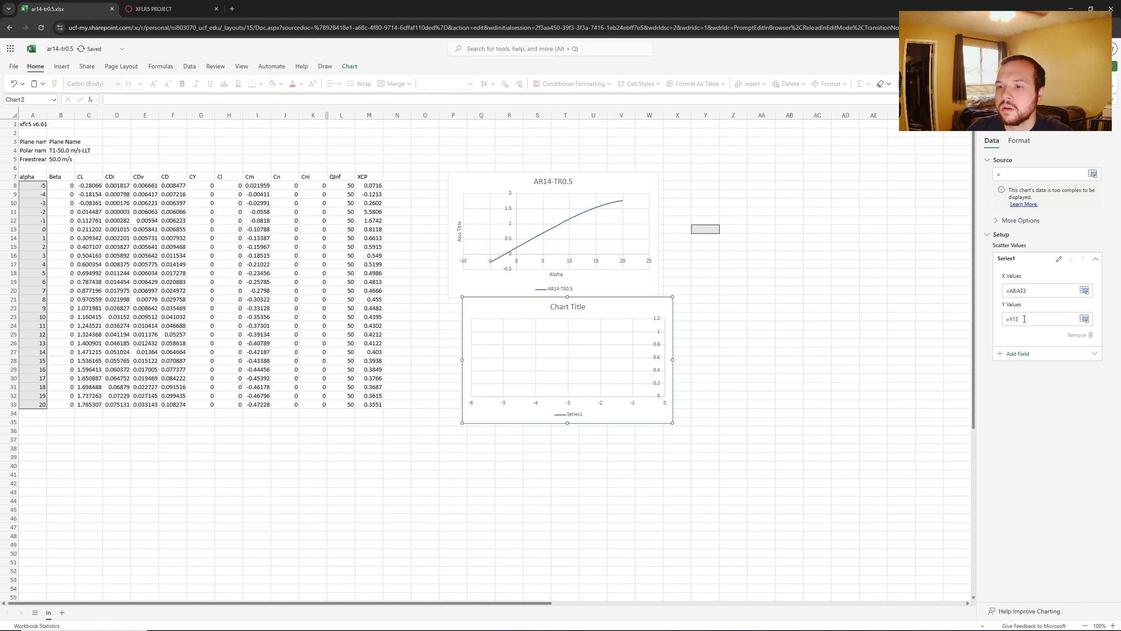
Step: Clear the Y values of the second chart's Series1 and set them to the CD column, F8:F33
click(1025, 320)
key(BackSpace)
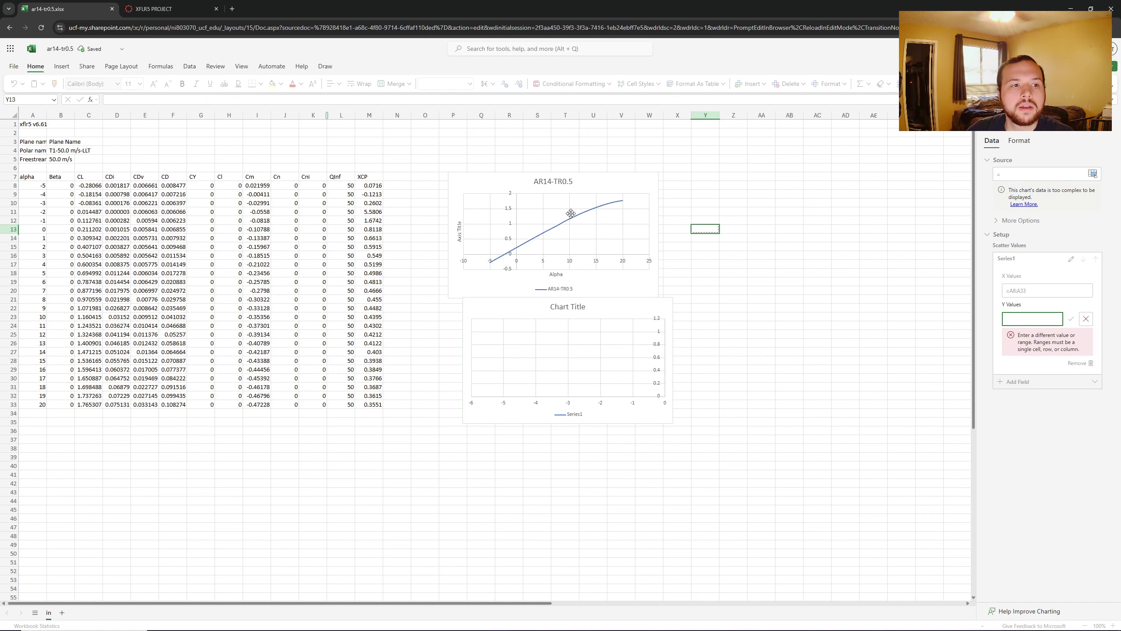
drag(173, 185, 175, 404)
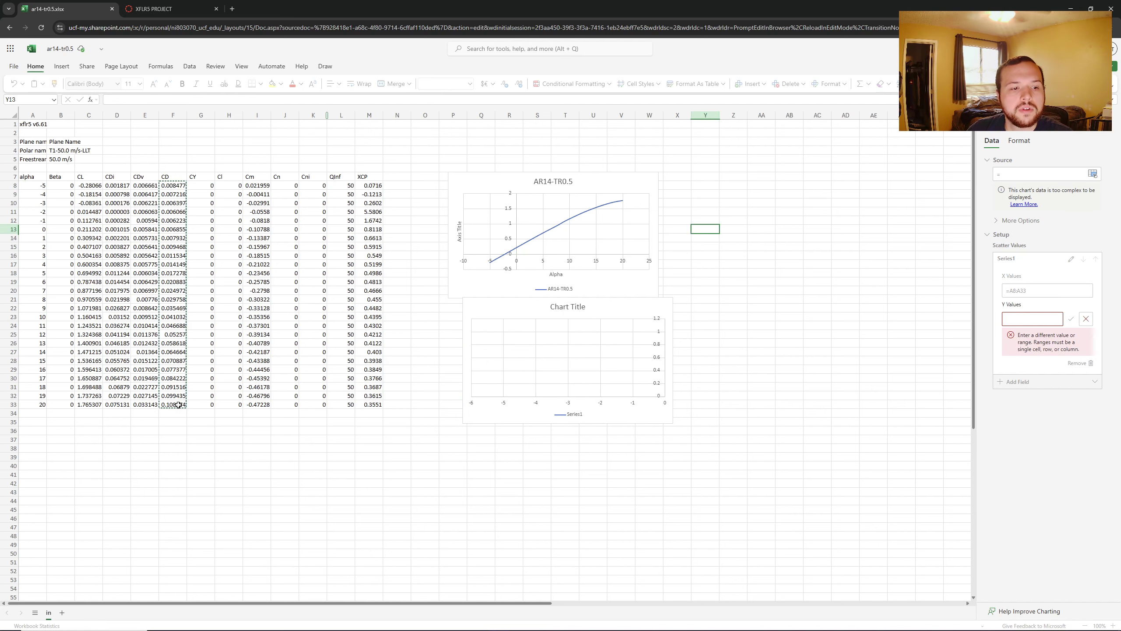
click(1070, 318)
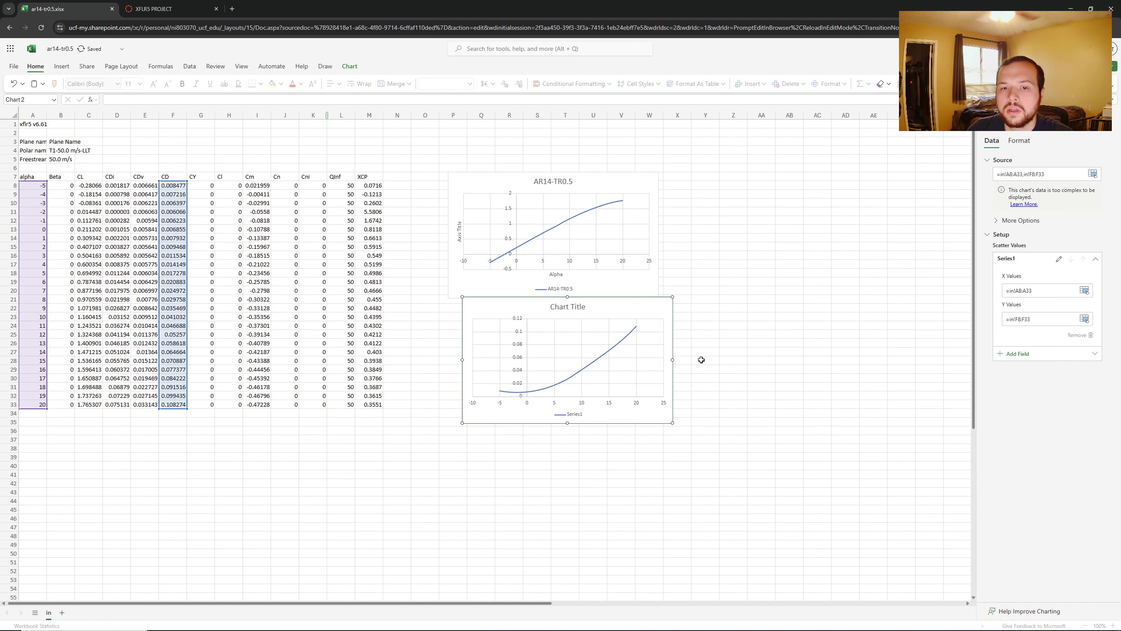
Step: Line up the CD chart beneath the AR14-TR0.5 chart and set the AR14-TR0.5 chart's vertical axis title to CL
drag(633, 311, 620, 321)
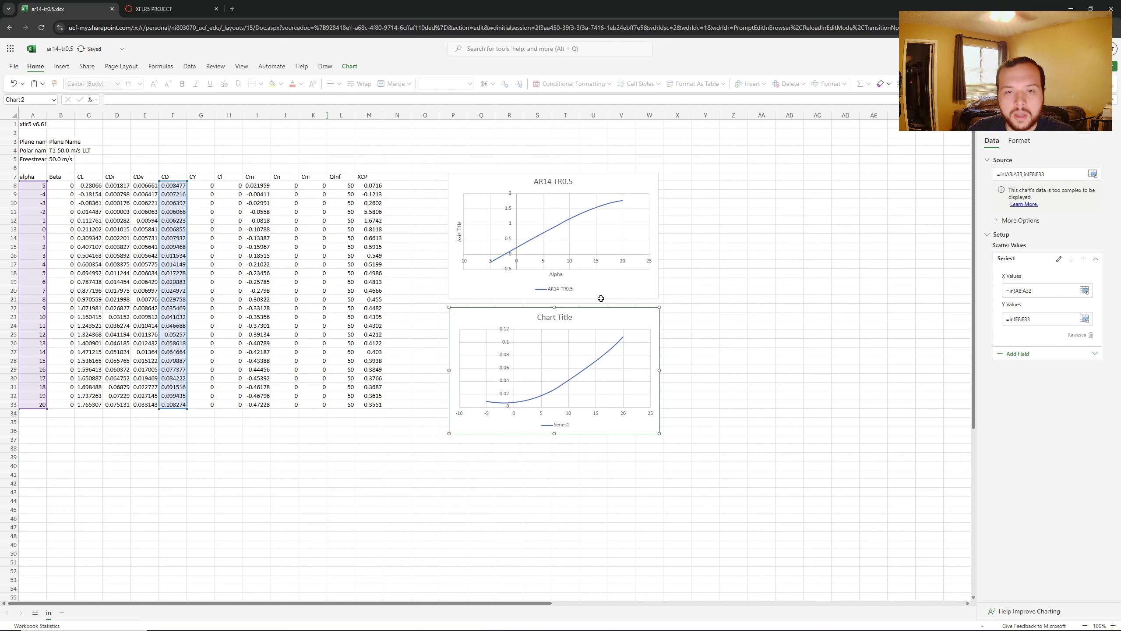
double_click(462, 229)
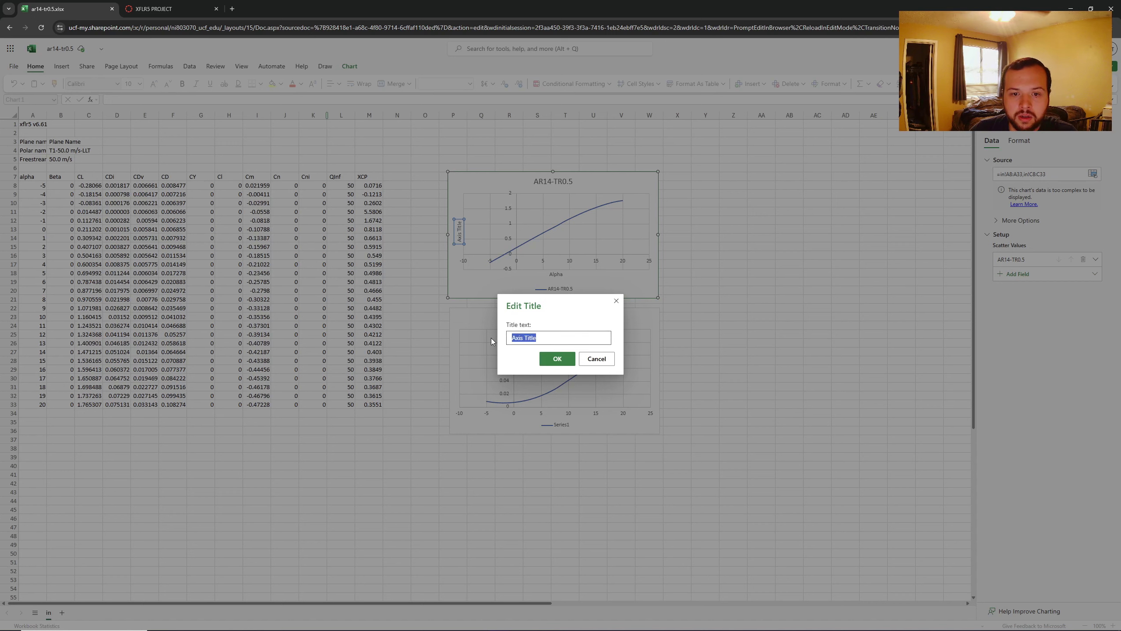
text(CL)
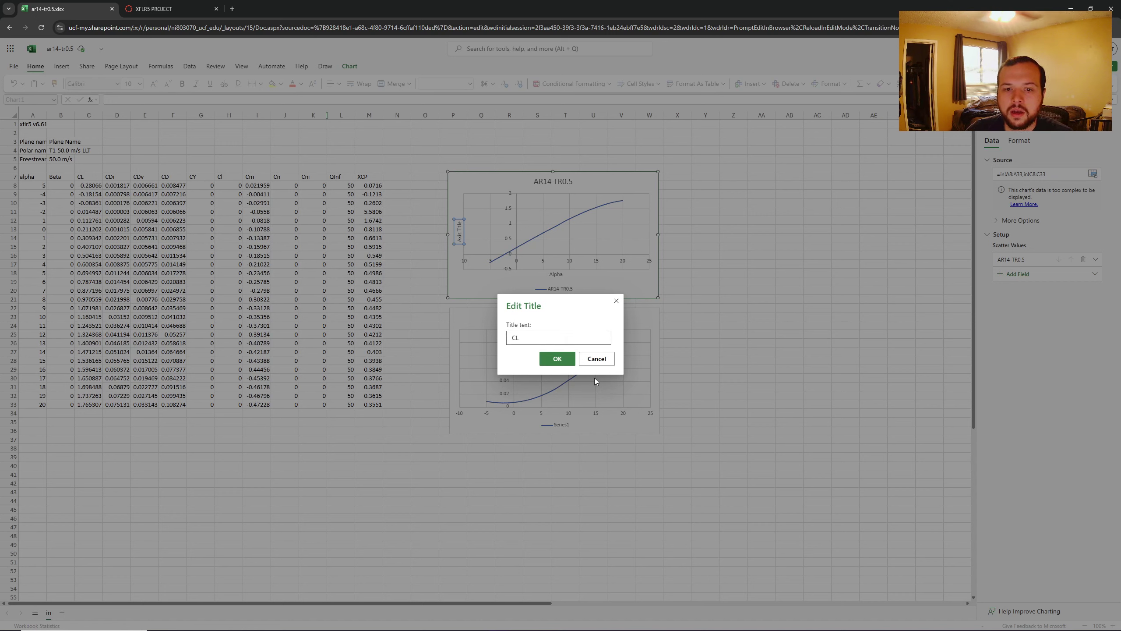
click(569, 363)
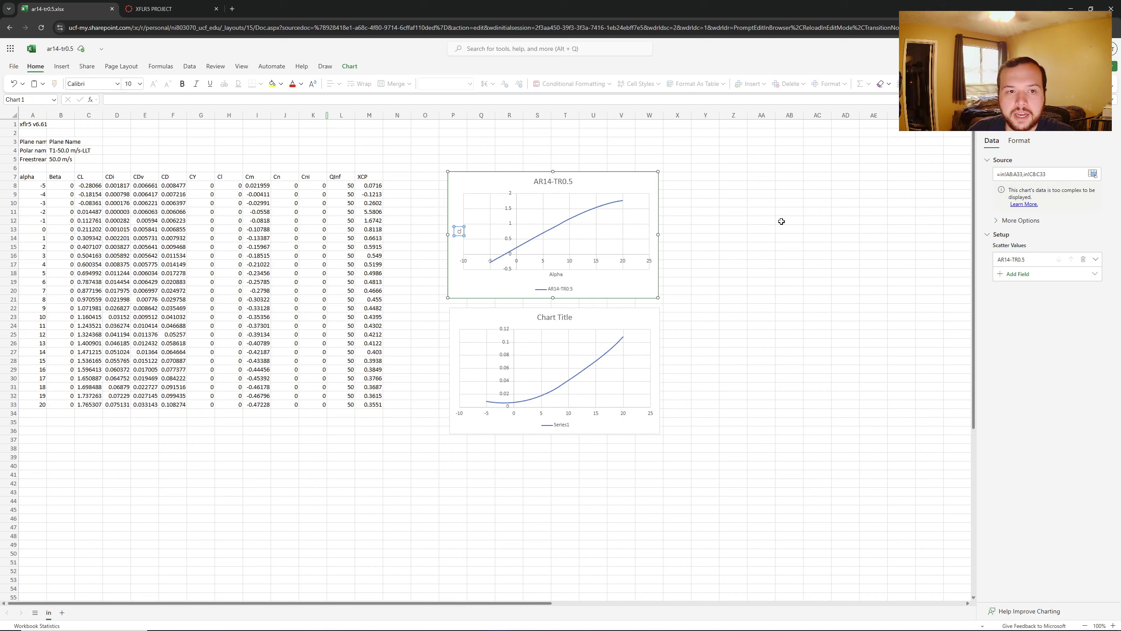
Step: Switch to the XFLR5 PROJECT assignment document and check which plots it requires, including Cl/Cd versus angle of attack
click(153, 8)
scroll(554, 477, down, 10)
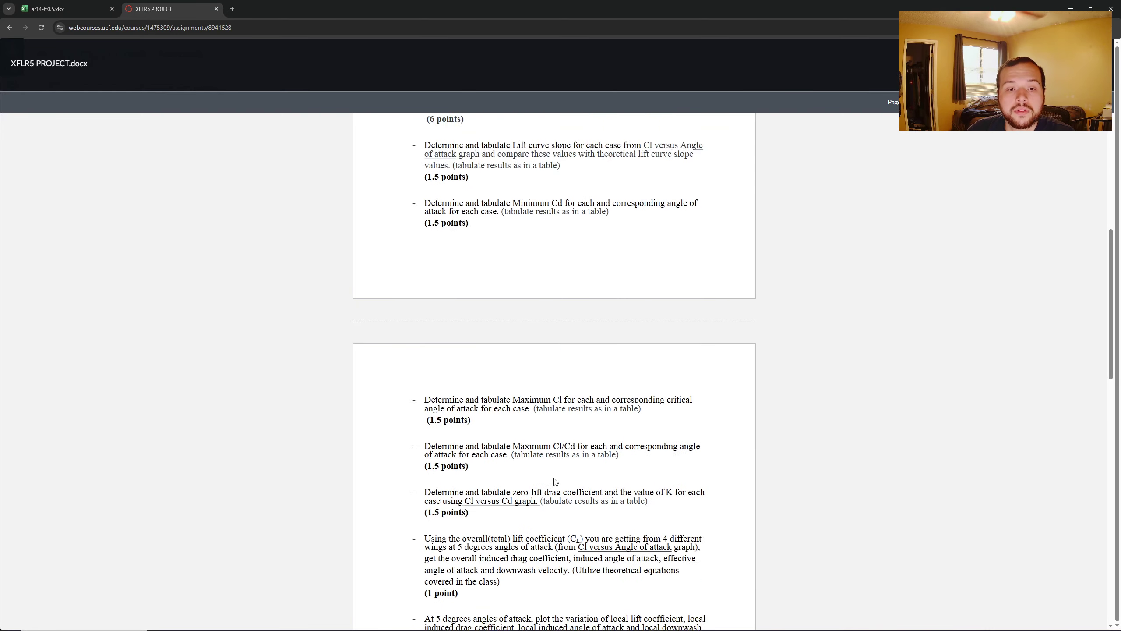
scroll(555, 477, up, 4)
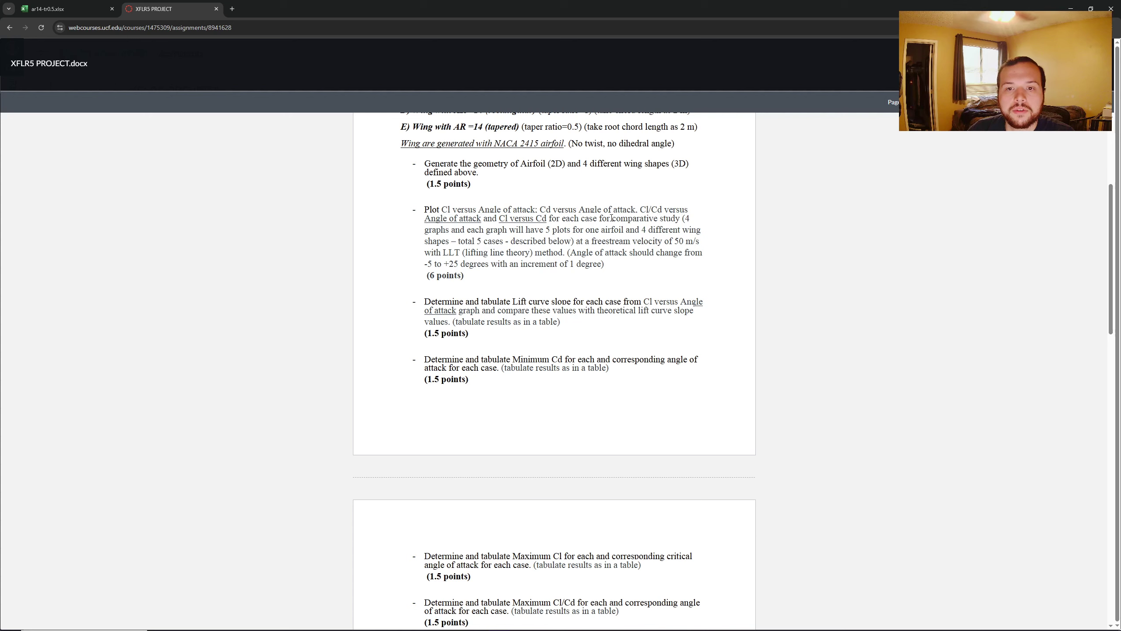
drag(567, 210, 468, 335)
click(647, 210)
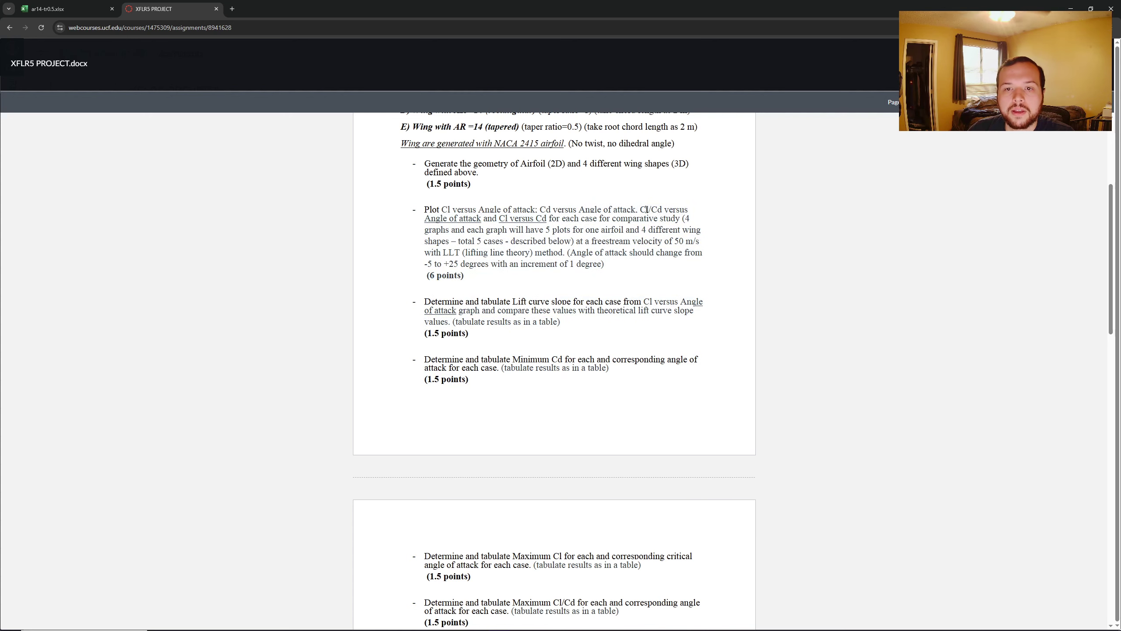
drag(642, 210, 666, 210)
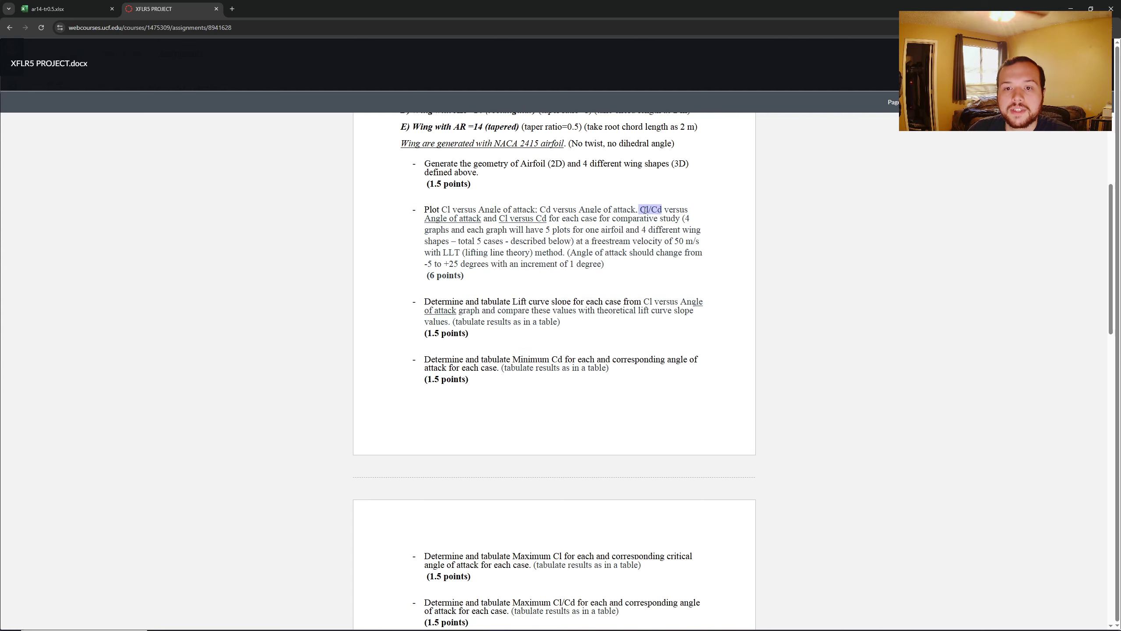
Step: Return to the ar14-tr0.5 workbook and calculate the first CL/CD ratio in cell B36 with =C8/F8
click(93, 10)
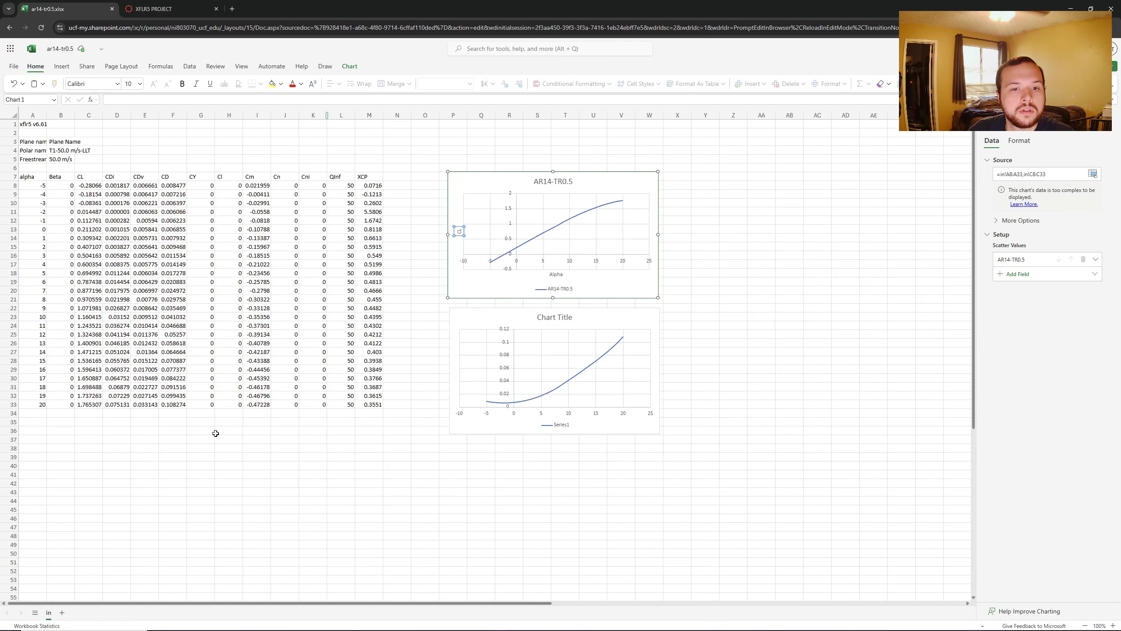
click(117, 447)
click(58, 432)
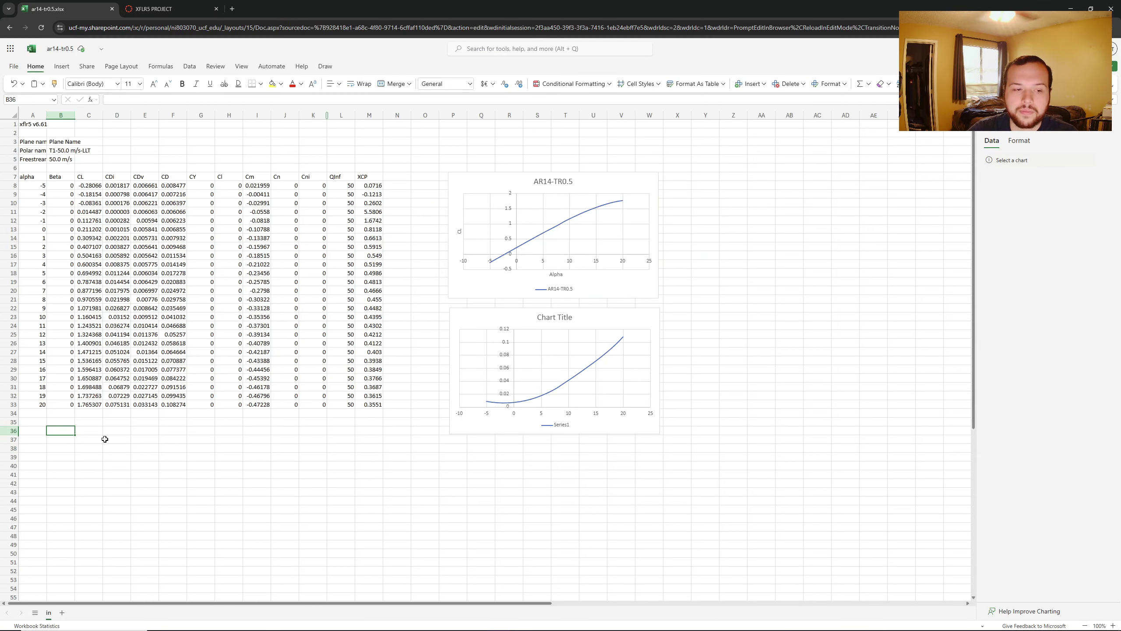
text(=)
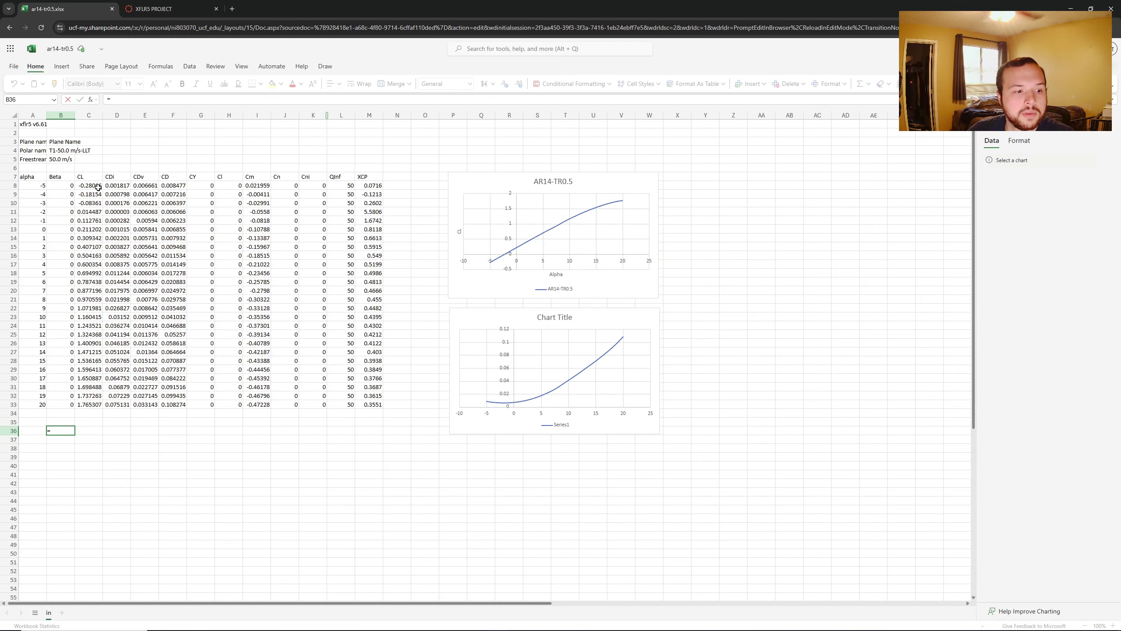
mouse_move(96, 187)
mouse_down()
mouse_move(95, 220)
mouse_move(96, 187)
mouse_up()
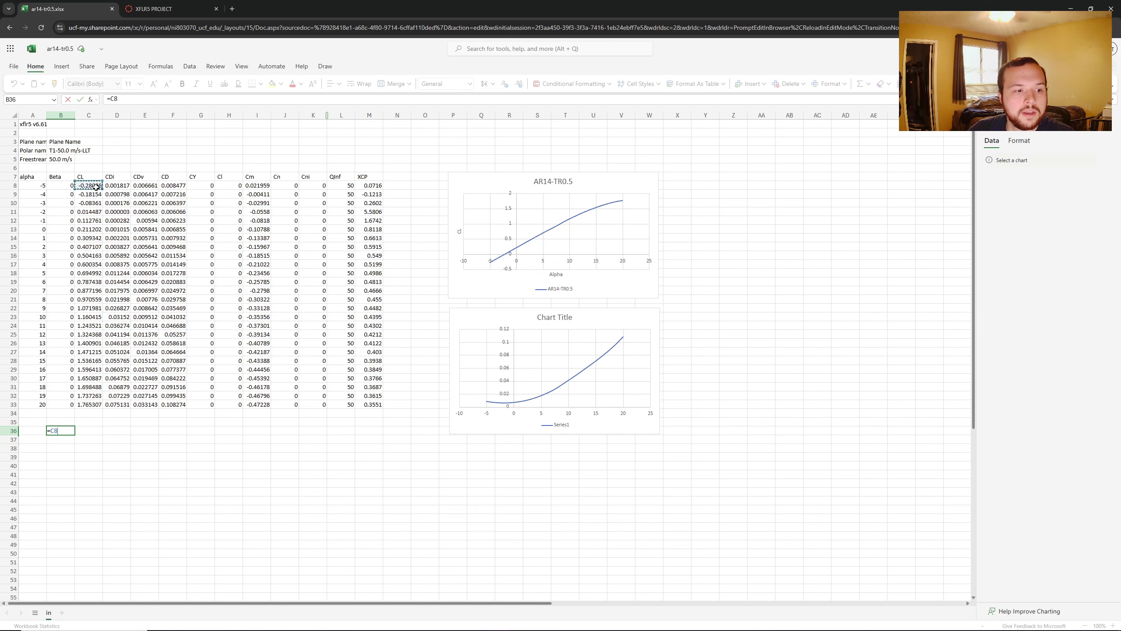
text(/)
click(170, 186)
key(Return)
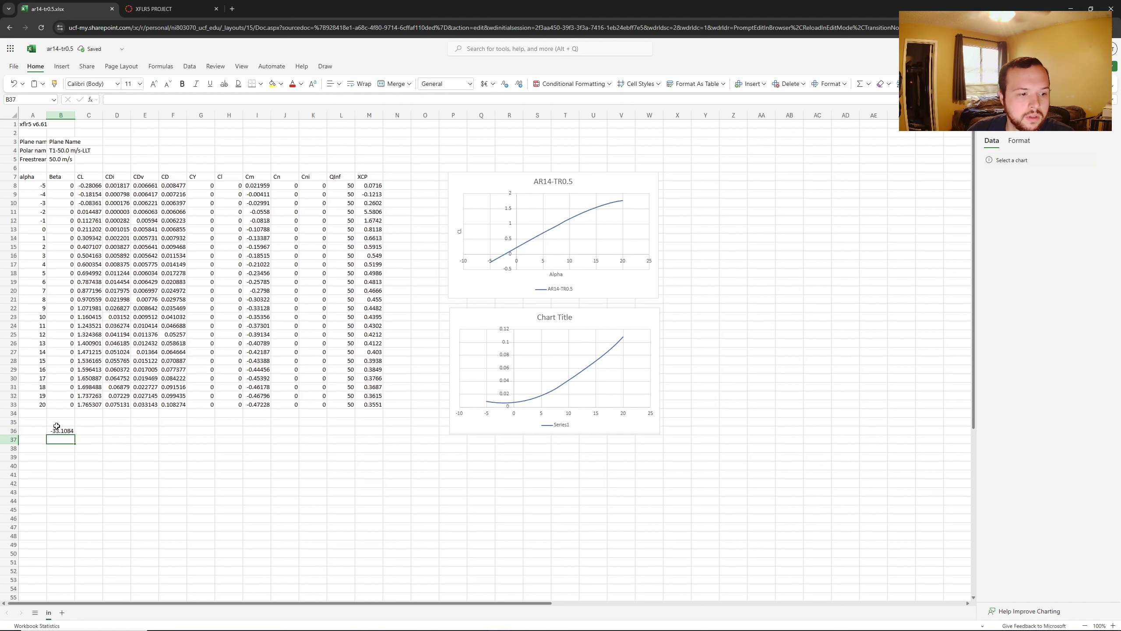
Step: Fill the CL/CD formula down column B from B36 and clear the surplus cells B62:B70
click(56, 426)
drag(74, 436, 73, 570)
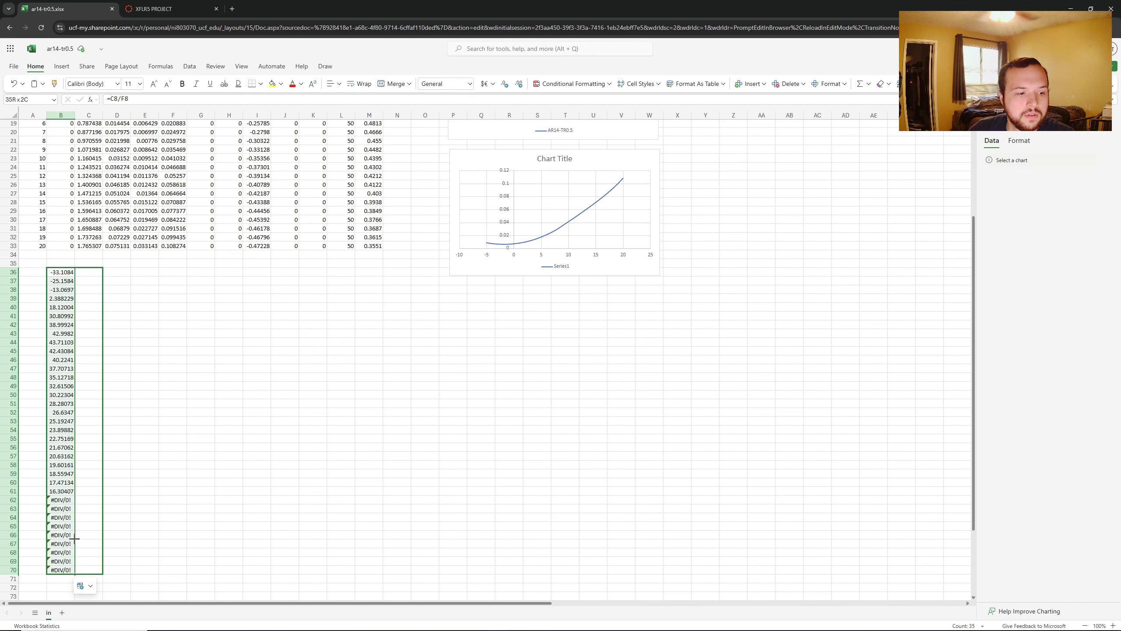
click(67, 571)
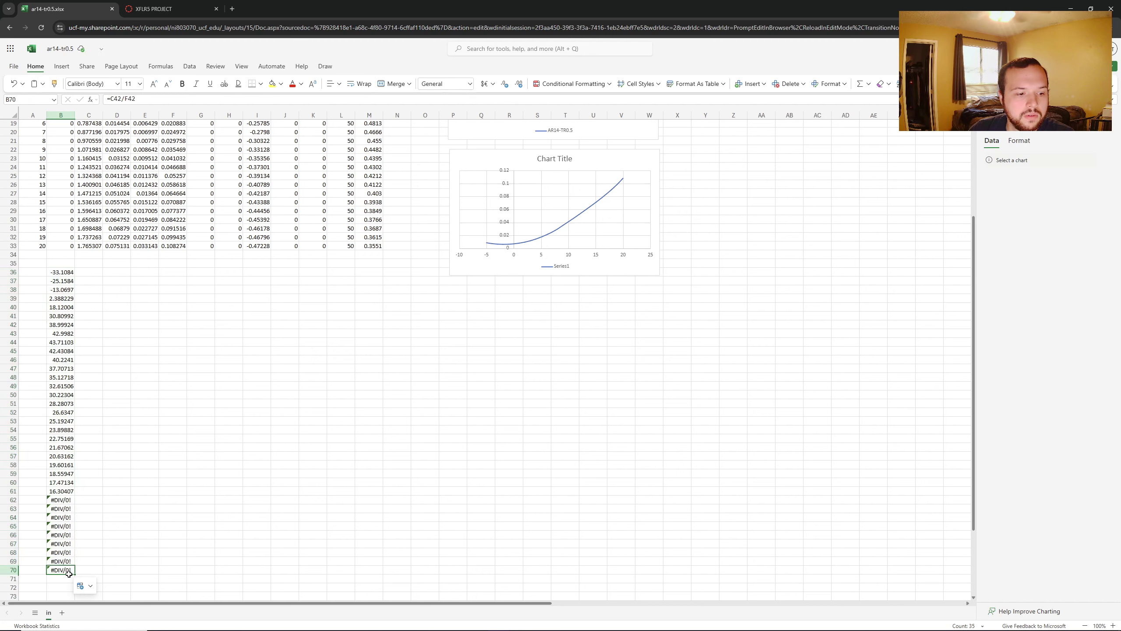
drag(64, 501, 58, 560)
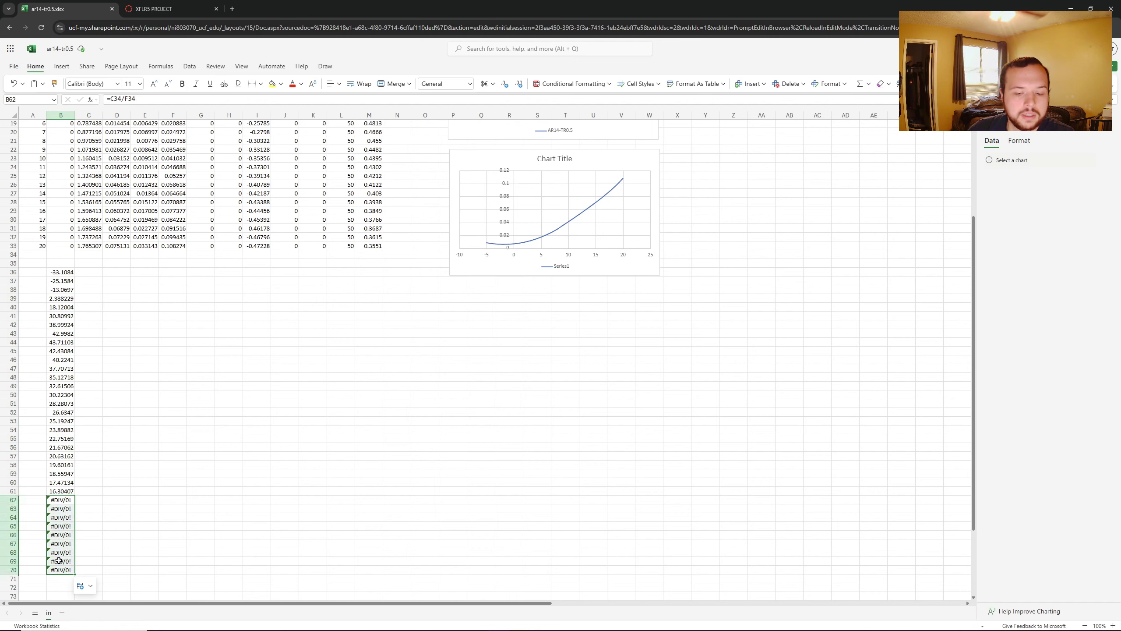
key(Delete)
click(167, 387)
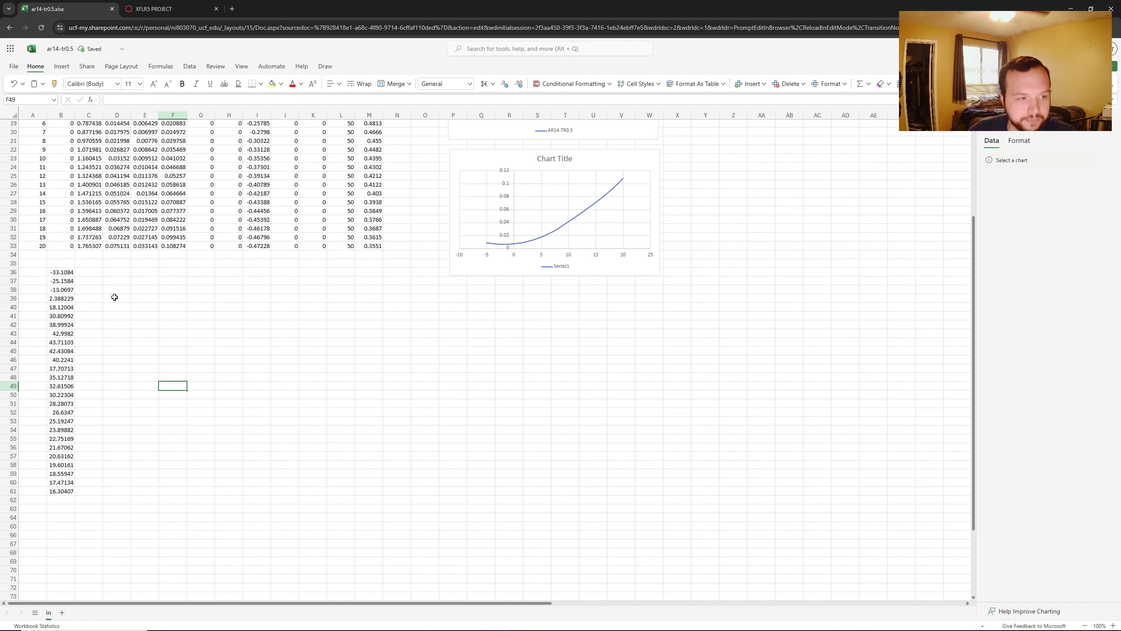
Step: Insert a third scatter chart with smooth lines and no markers, using the alpha column A8:A33 as its source data
scroll(124, 287, up, 2)
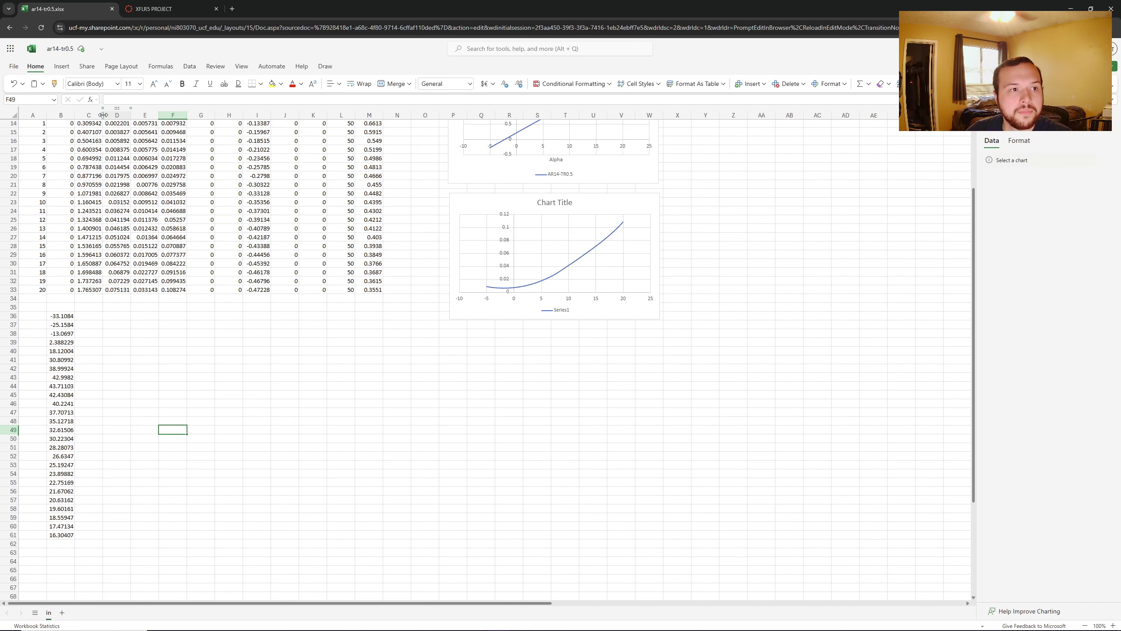
click(61, 66)
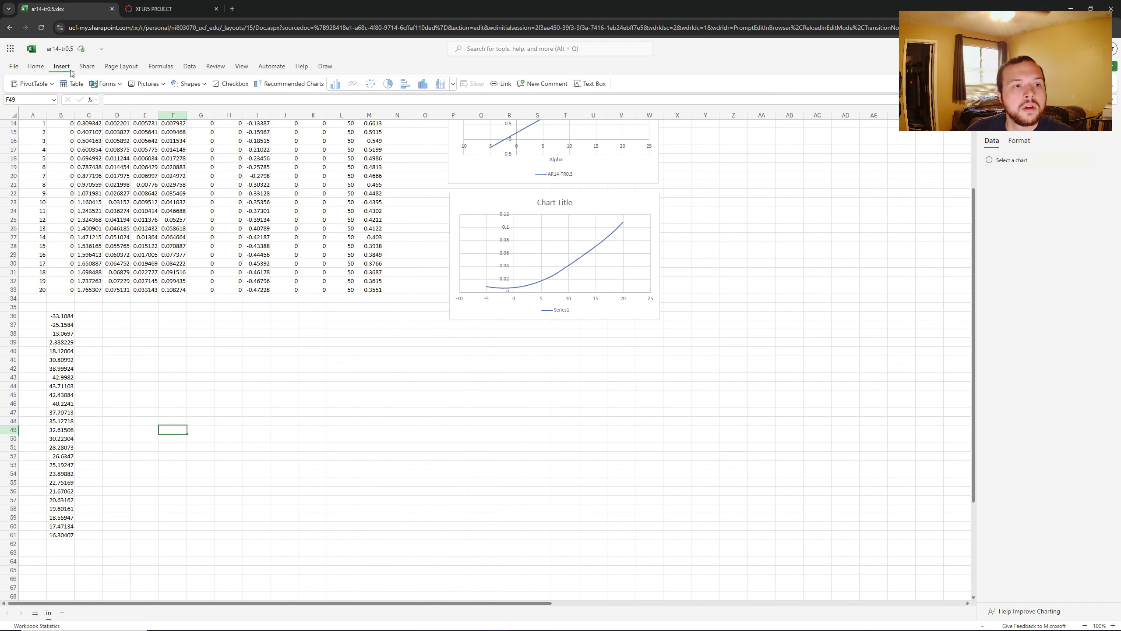
click(452, 84)
click(354, 204)
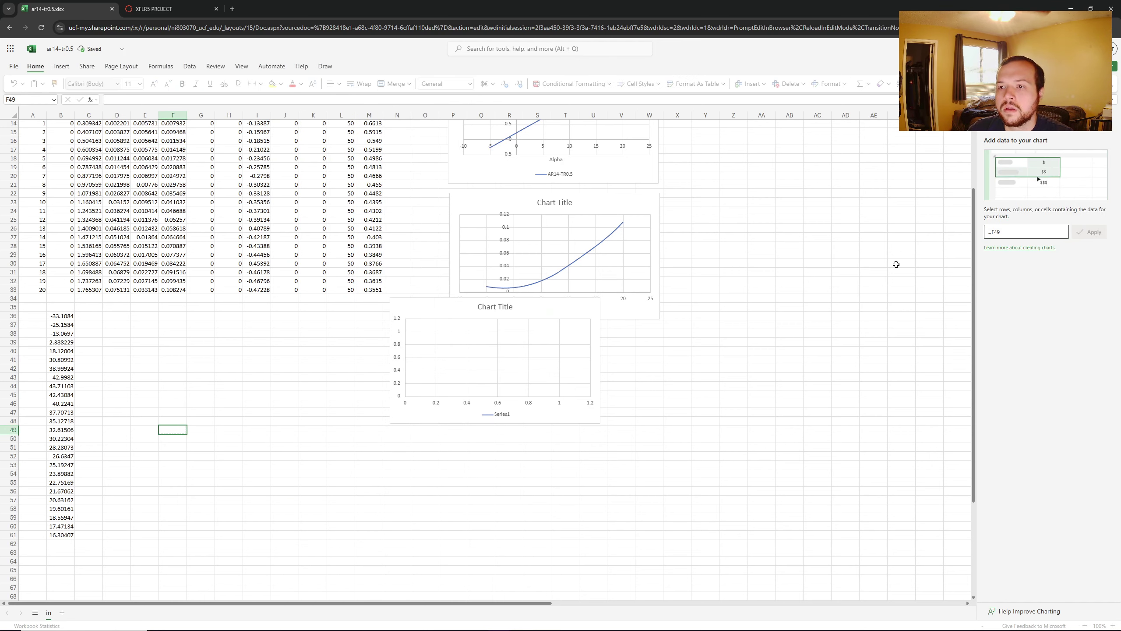
drag(39, 289, 42, 159)
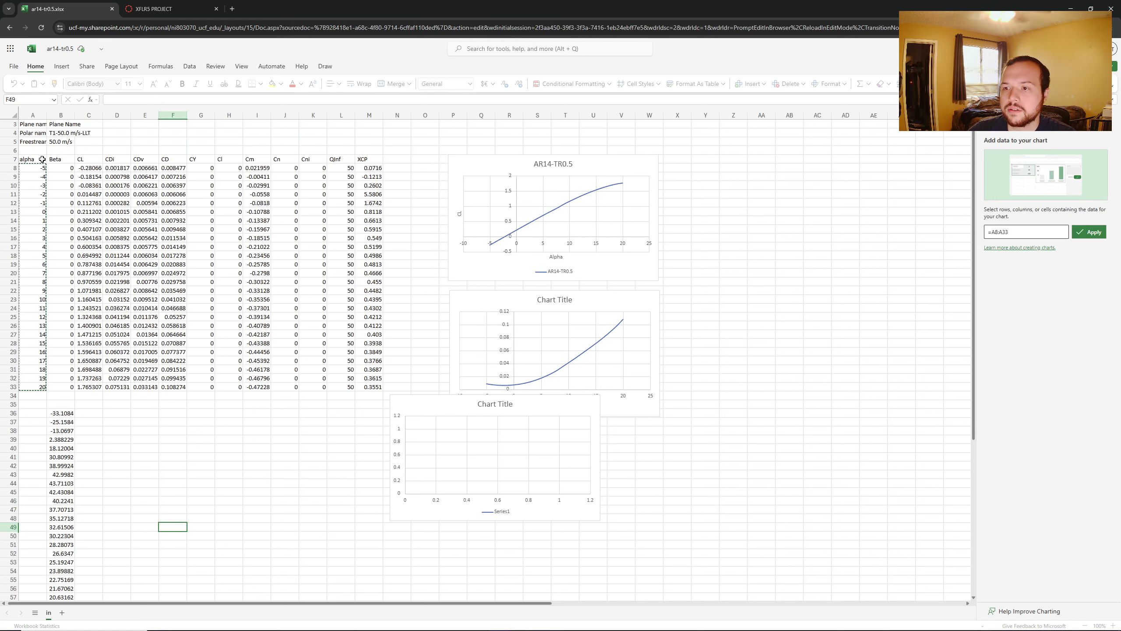
click(1088, 232)
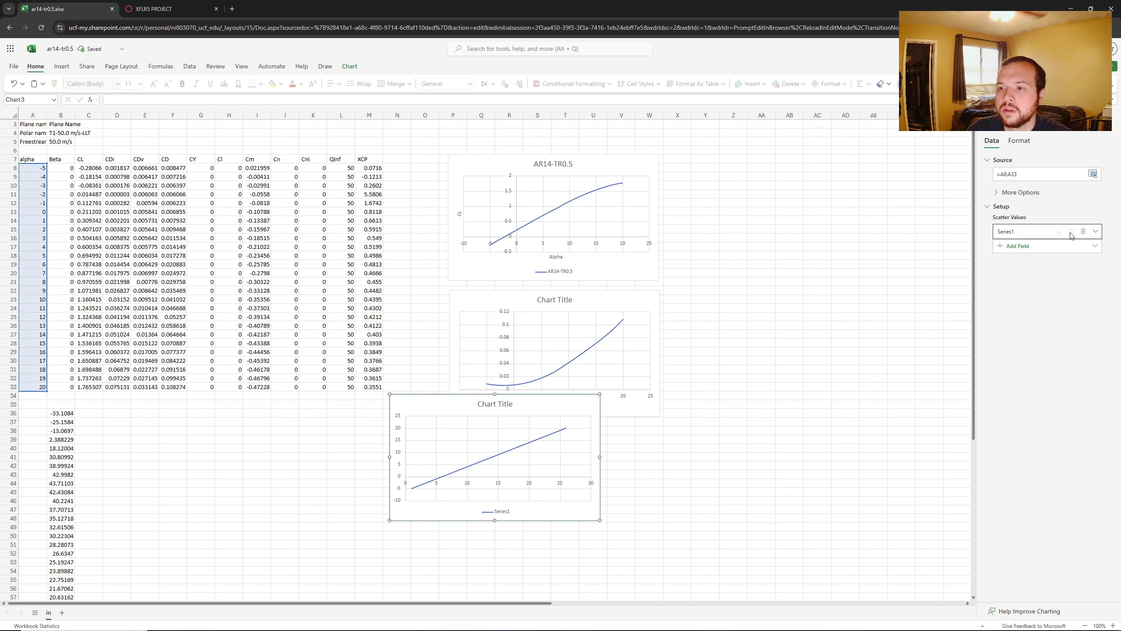
Step: Set the X values of the third chart's Series1 to the alpha column, A8:A33
click(1095, 230)
click(1025, 262)
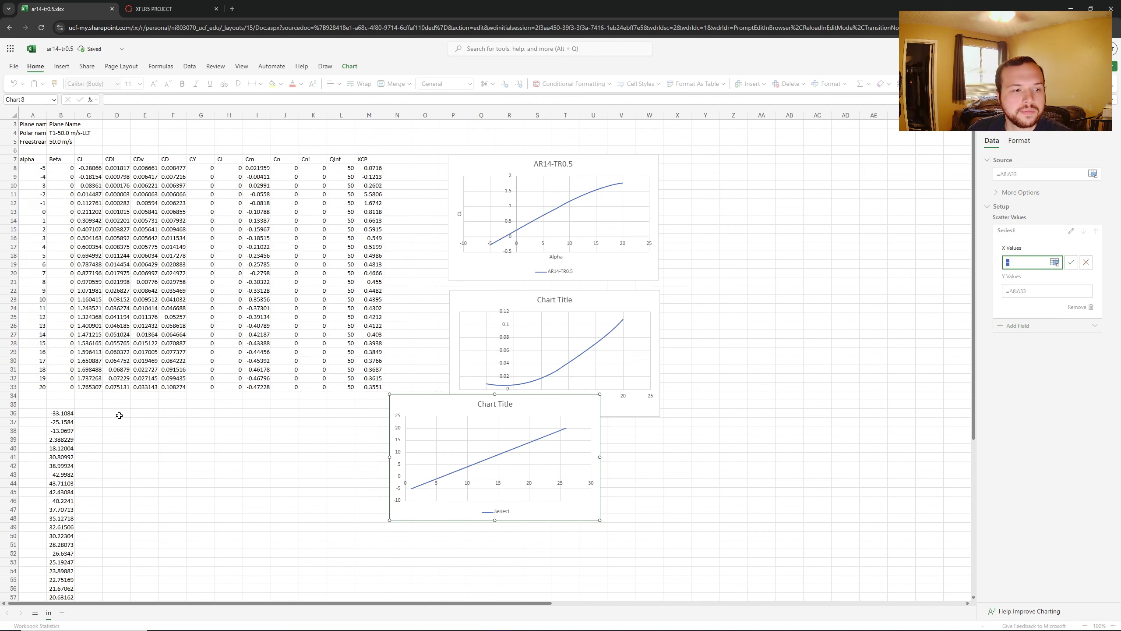
mouse_move(75, 415)
mouse_down()
mouse_move(61, 528)
mouse_move(62, 414)
mouse_up()
drag(36, 173, 38, 388)
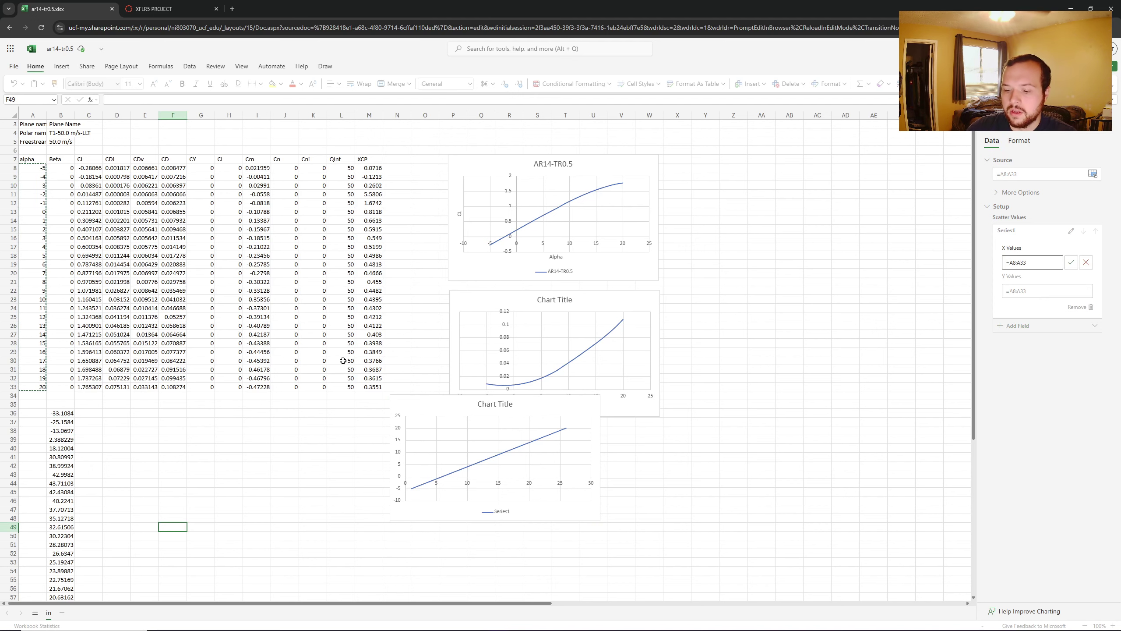
click(1071, 262)
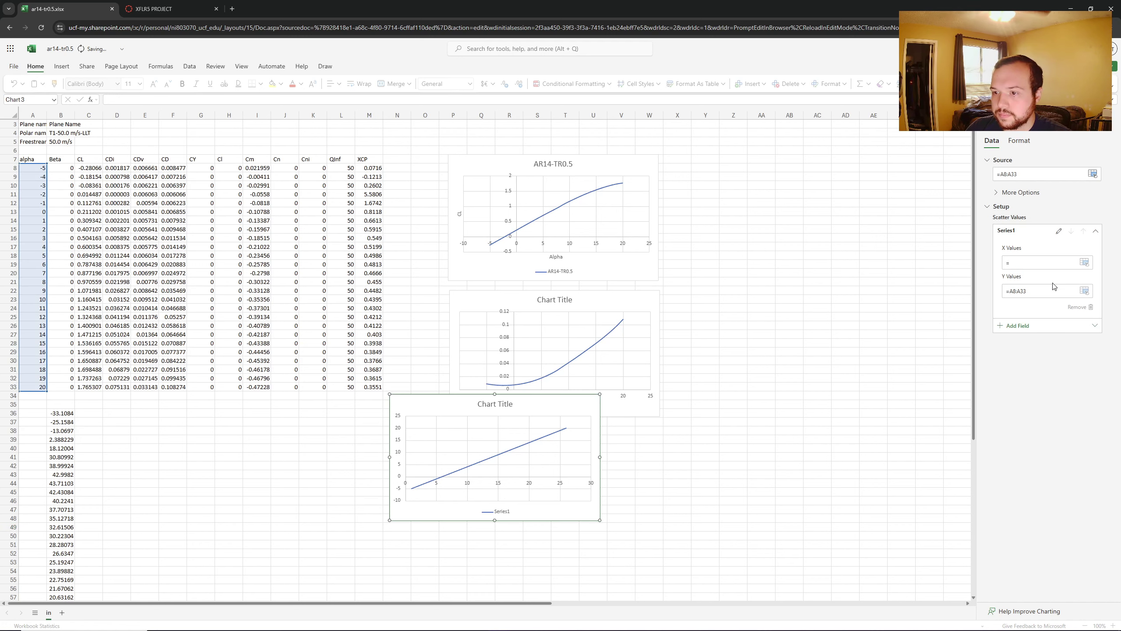
Step: Set the third chart's Y values to the CL/CD cells B36:B61 and line the chart up beneath the CD chart
click(1057, 292)
key(BackSpace)
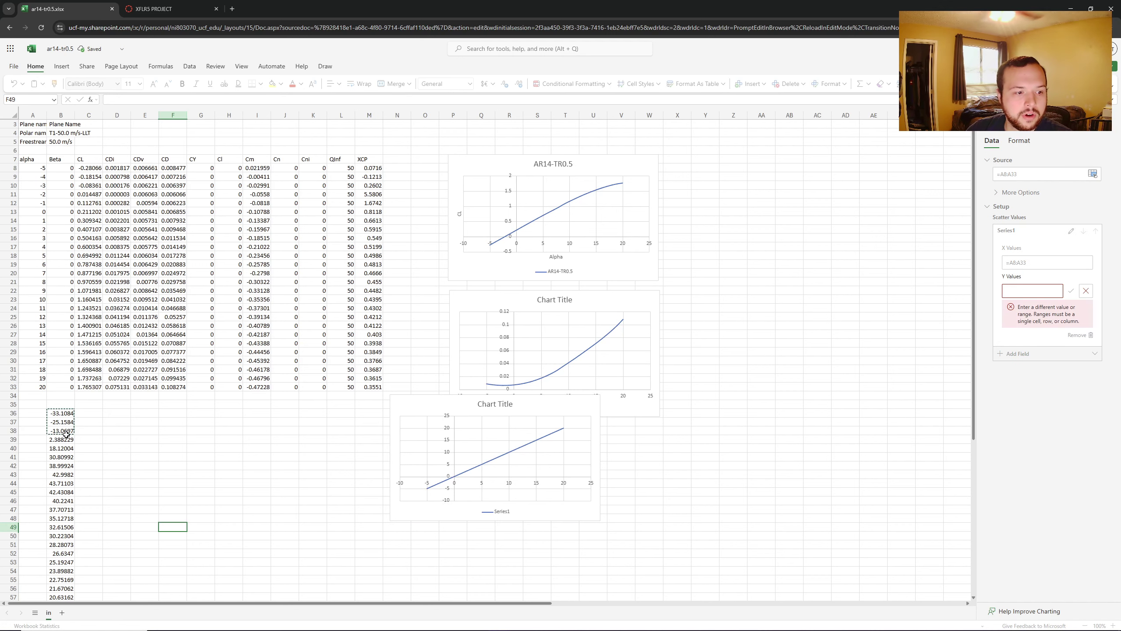
drag(61, 413, 62, 553)
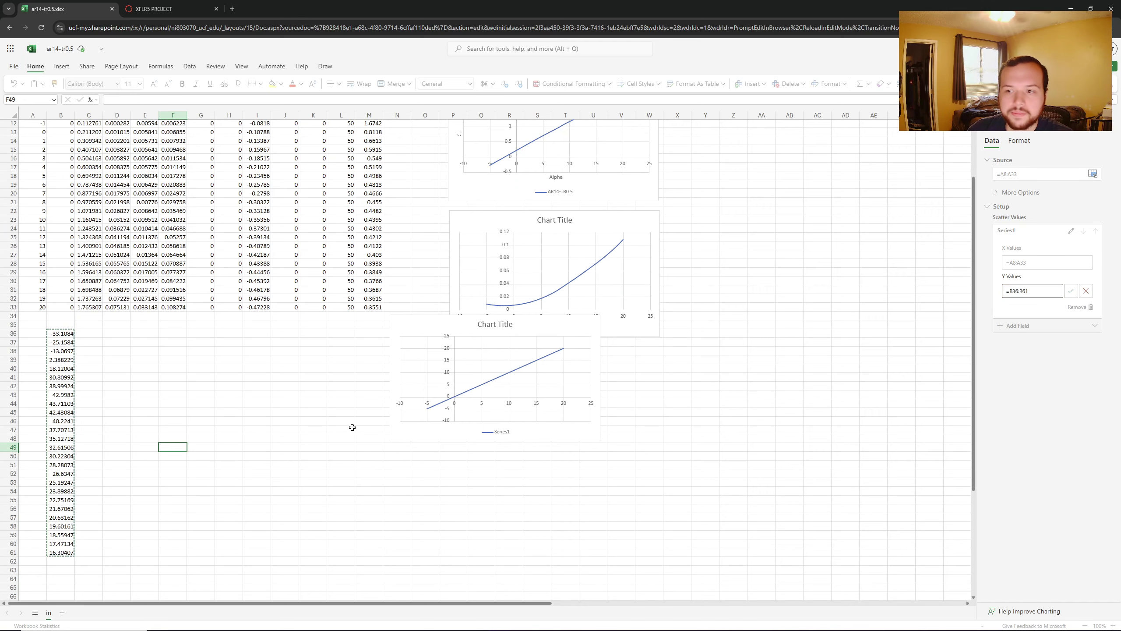
click(1074, 291)
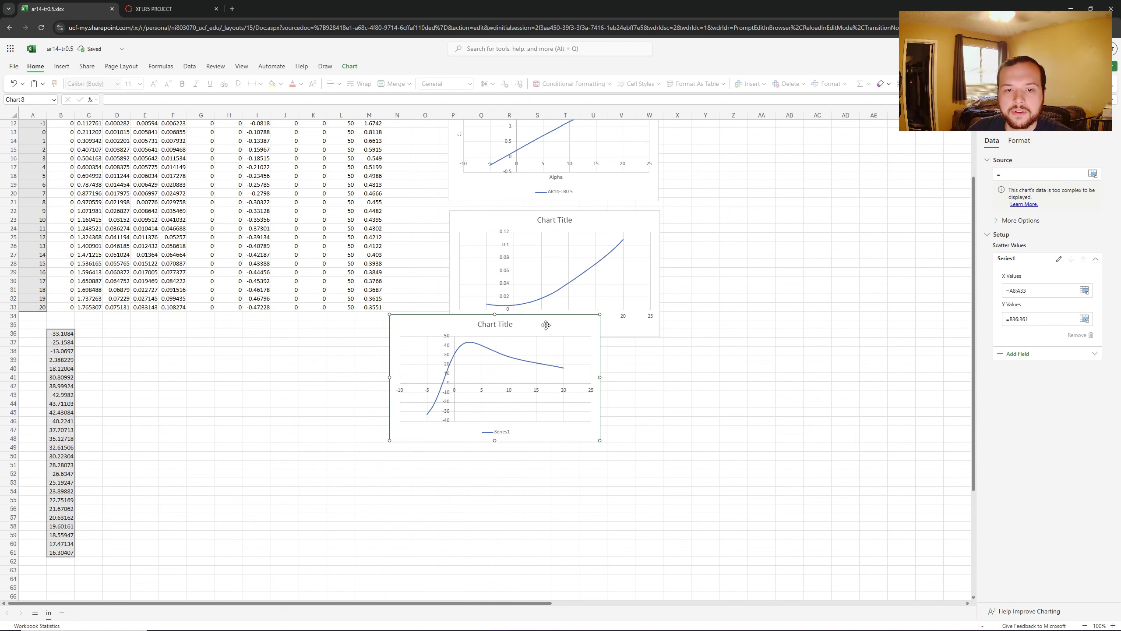
drag(545, 325, 605, 360)
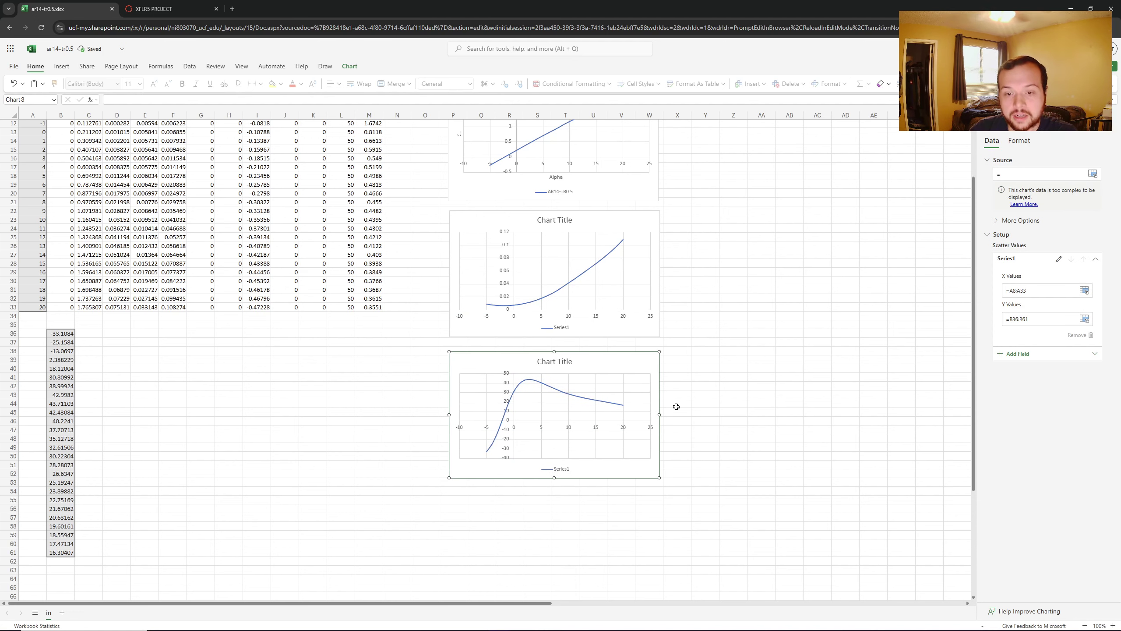
Step: Review the Cl versus Cd plot requirement in the XFLR5 PROJECT assignment document
click(182, 9)
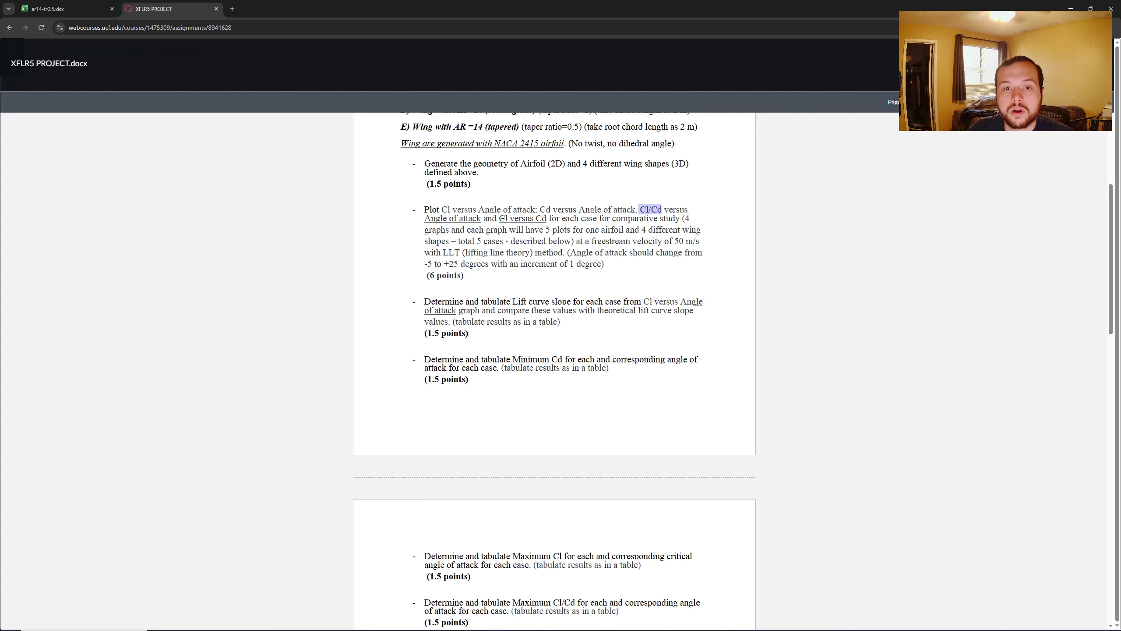
drag(500, 218, 543, 219)
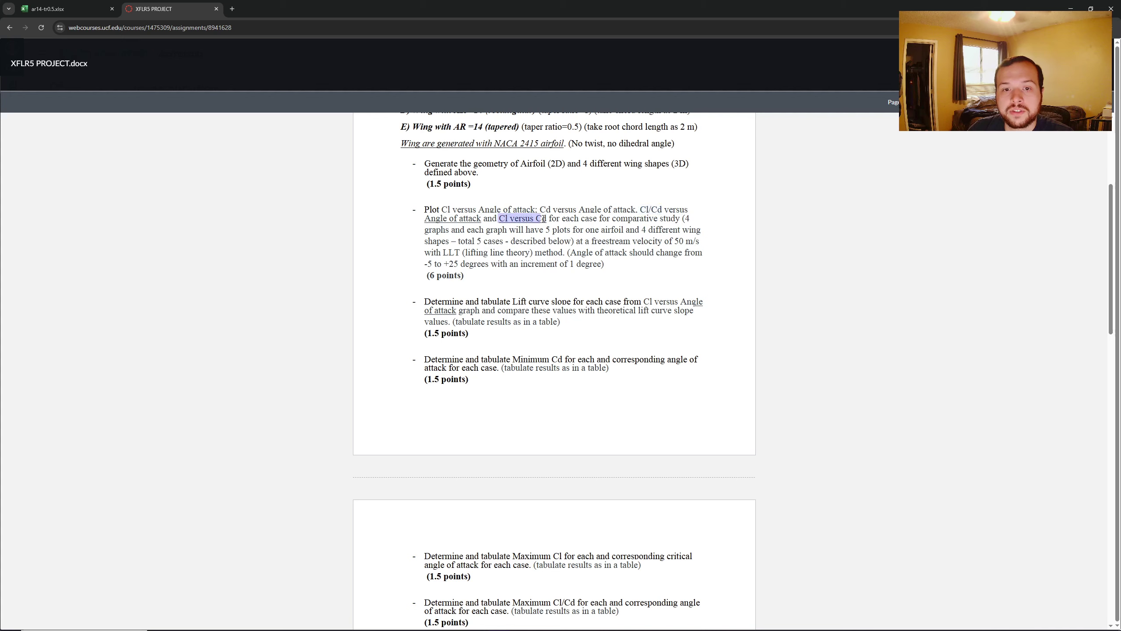
click(502, 218)
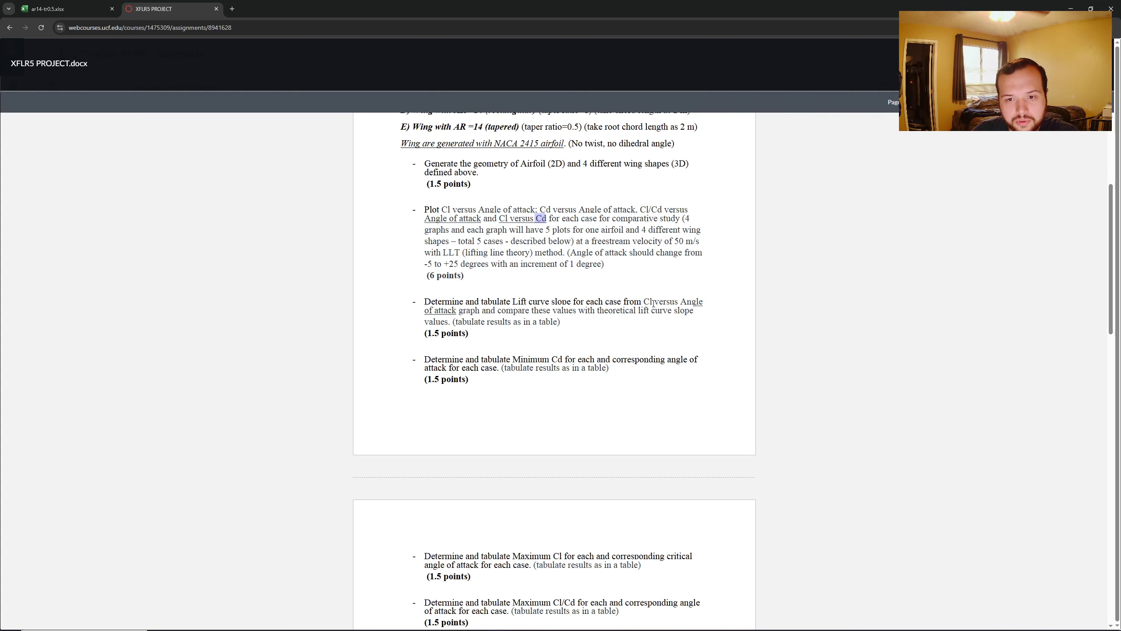
Step: Return to the ar14-tr0.5 workbook and retitle the first chart "CL Vs AOA"
click(66, 9)
scroll(606, 239, up, 3)
click(573, 181)
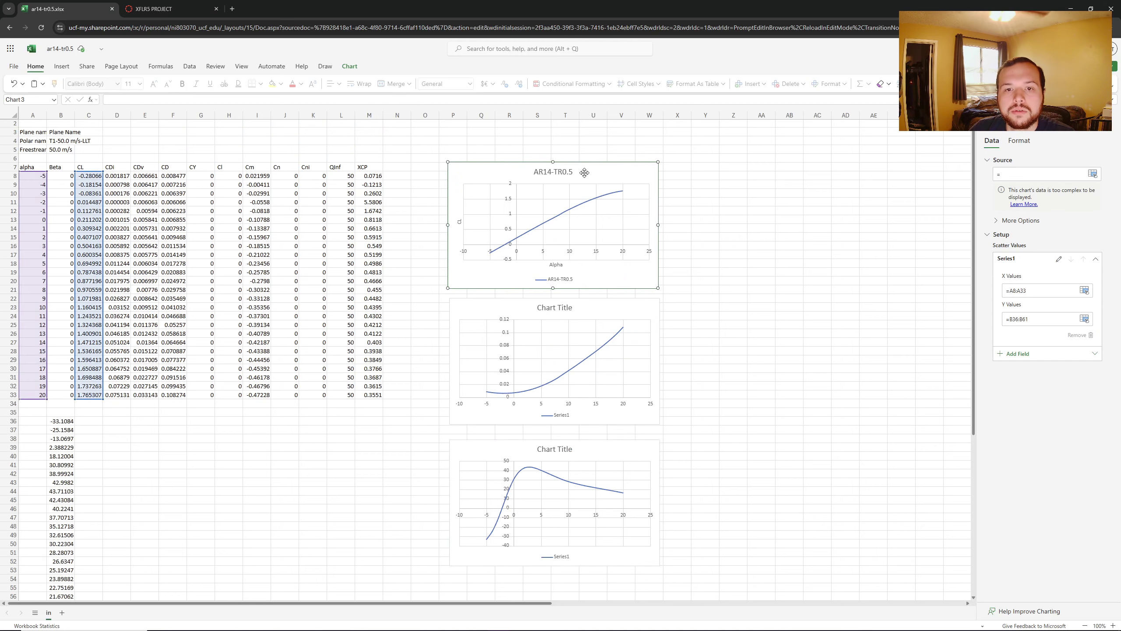
double_click(567, 173)
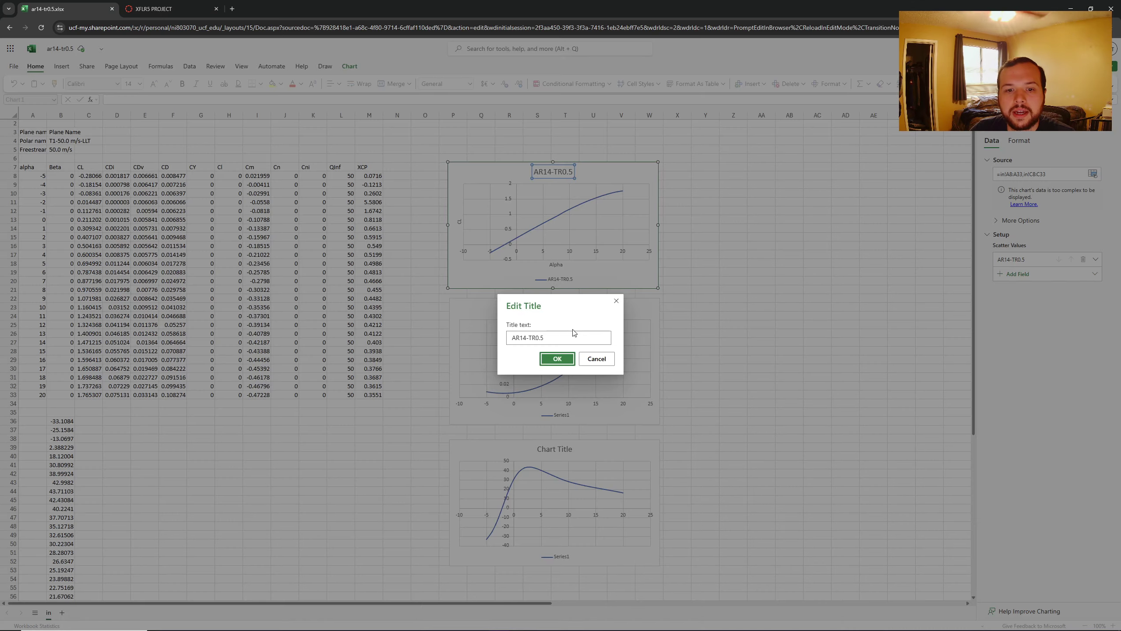
drag(573, 337, 431, 333)
text(CL)
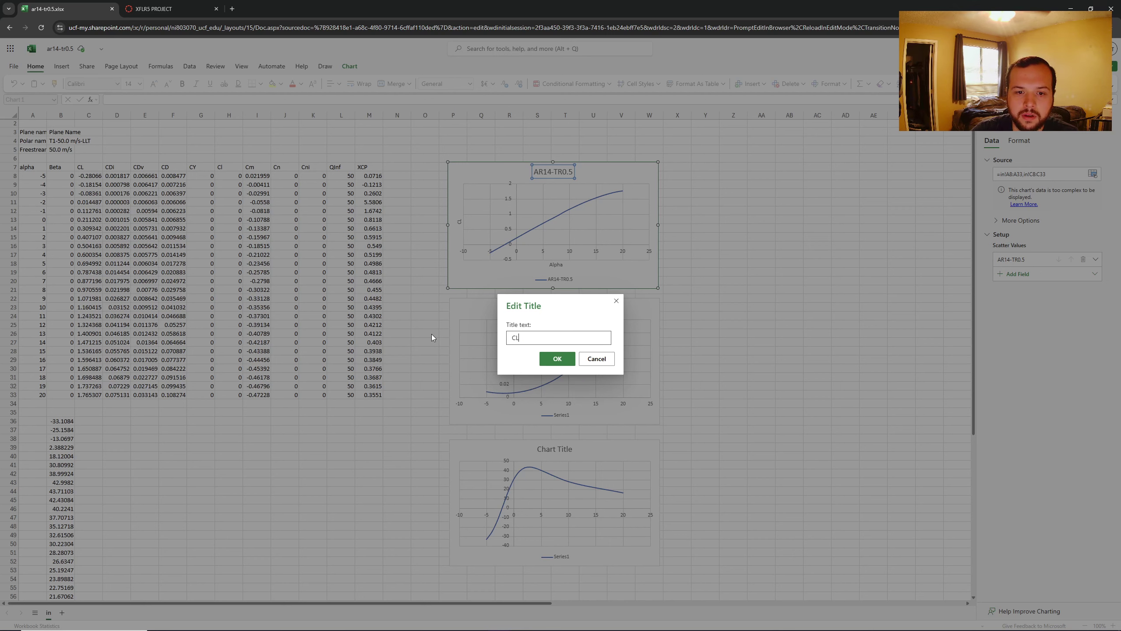
text(-Vs Alpha)
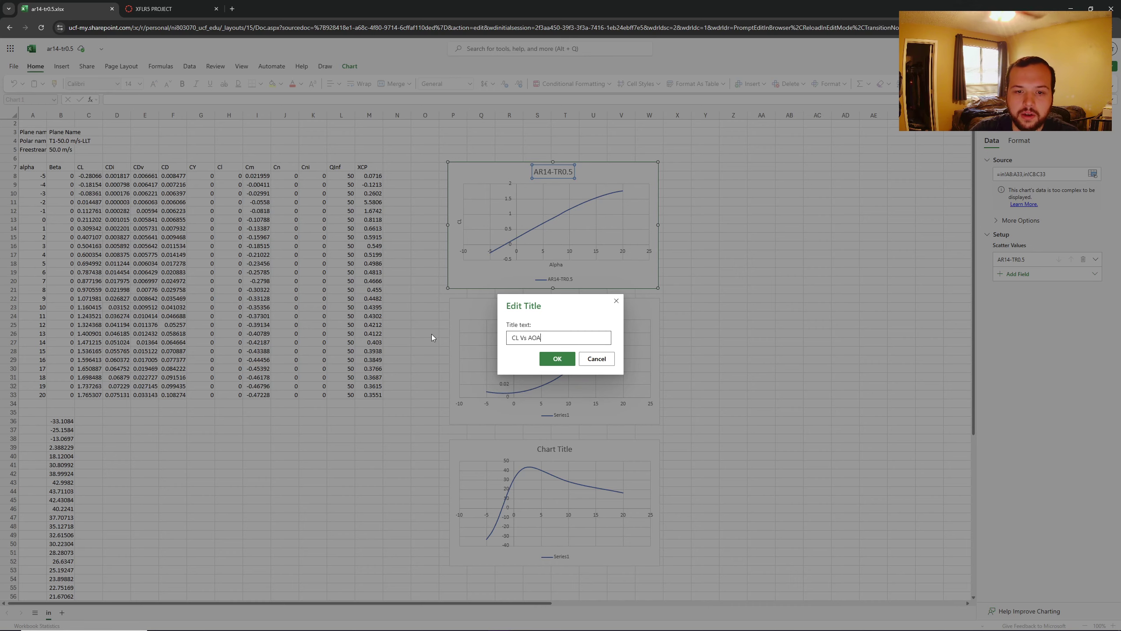
click(570, 359)
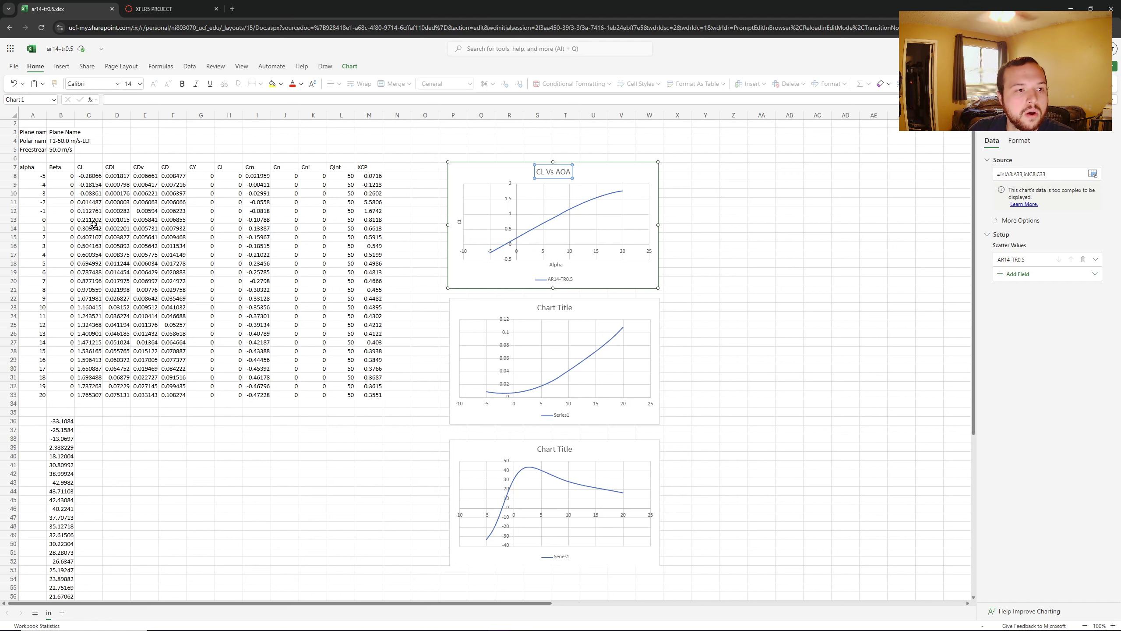
Step: Start a lift curve slope formula in cell F36 with the CL difference between alpha 4 and alpha 0, =(C17-C13)/
click(39, 256)
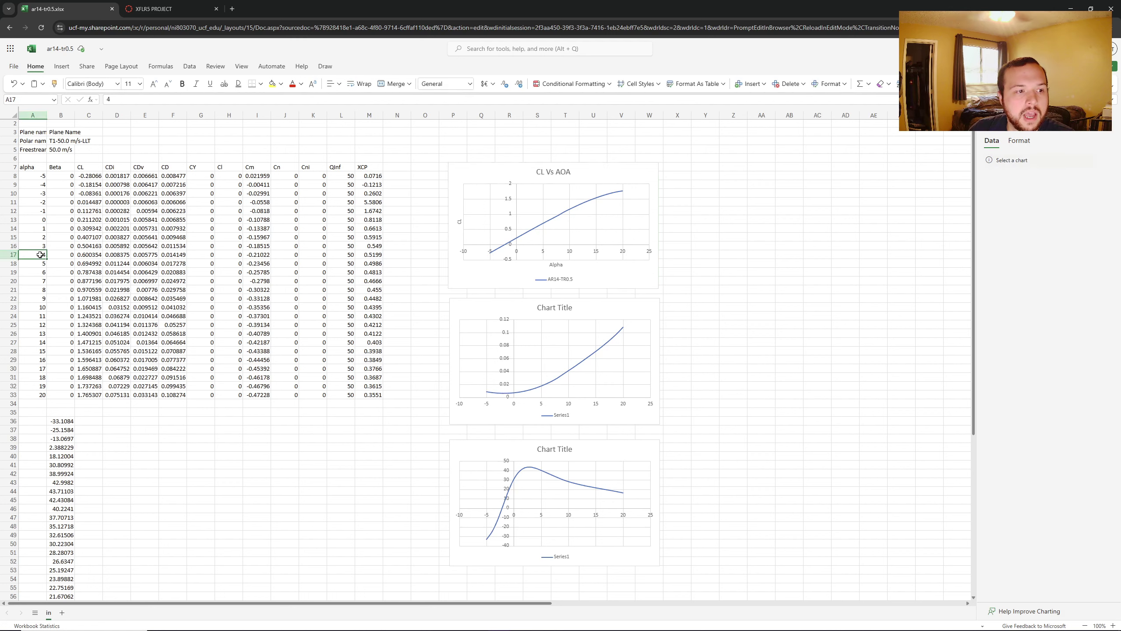
click(88, 255)
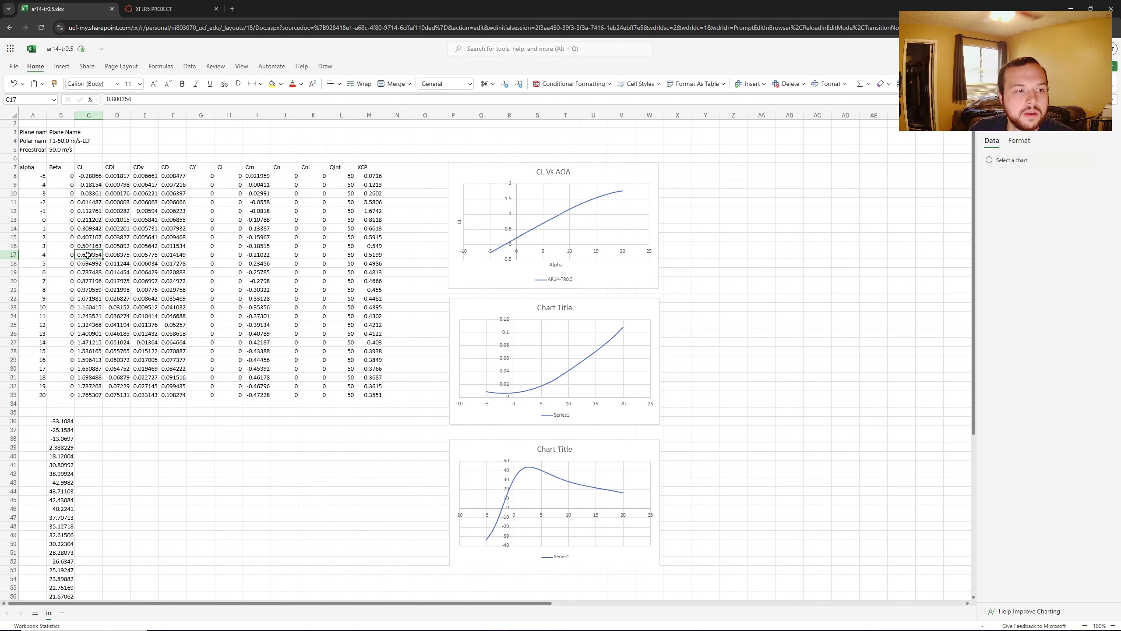
click(45, 219)
click(87, 220)
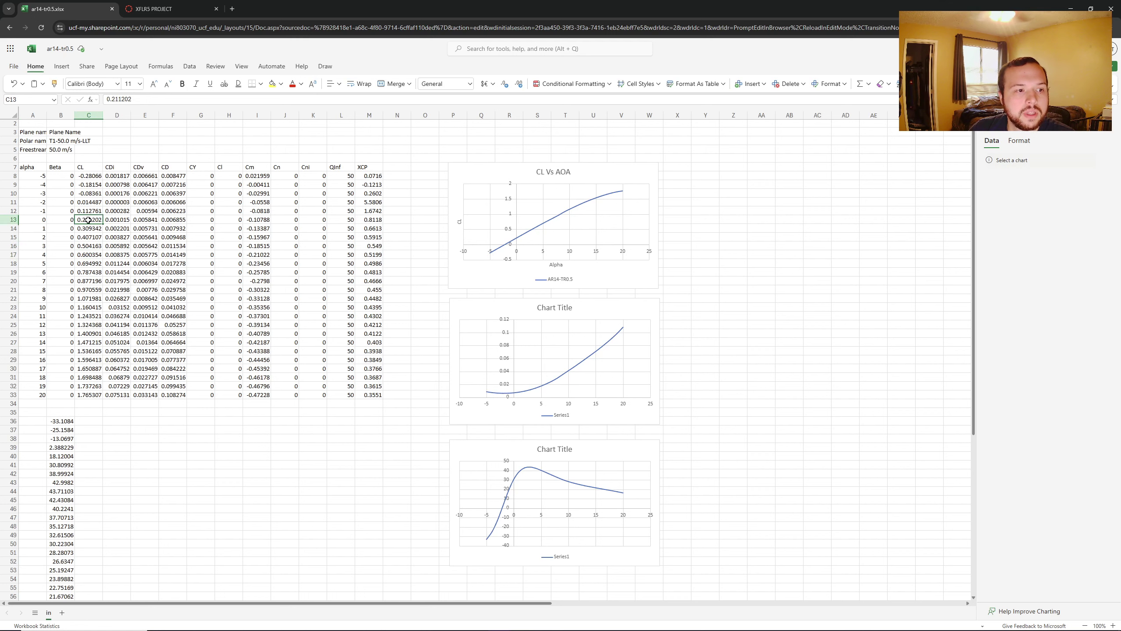
click(175, 423)
text(=(C17)
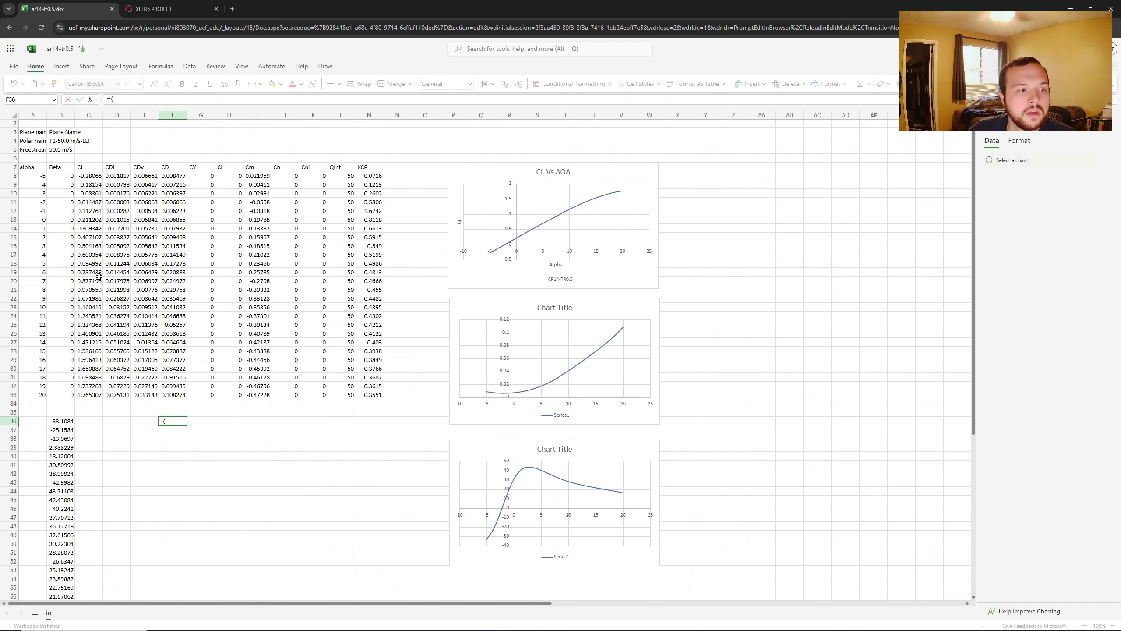
text(-)
click(87, 221)
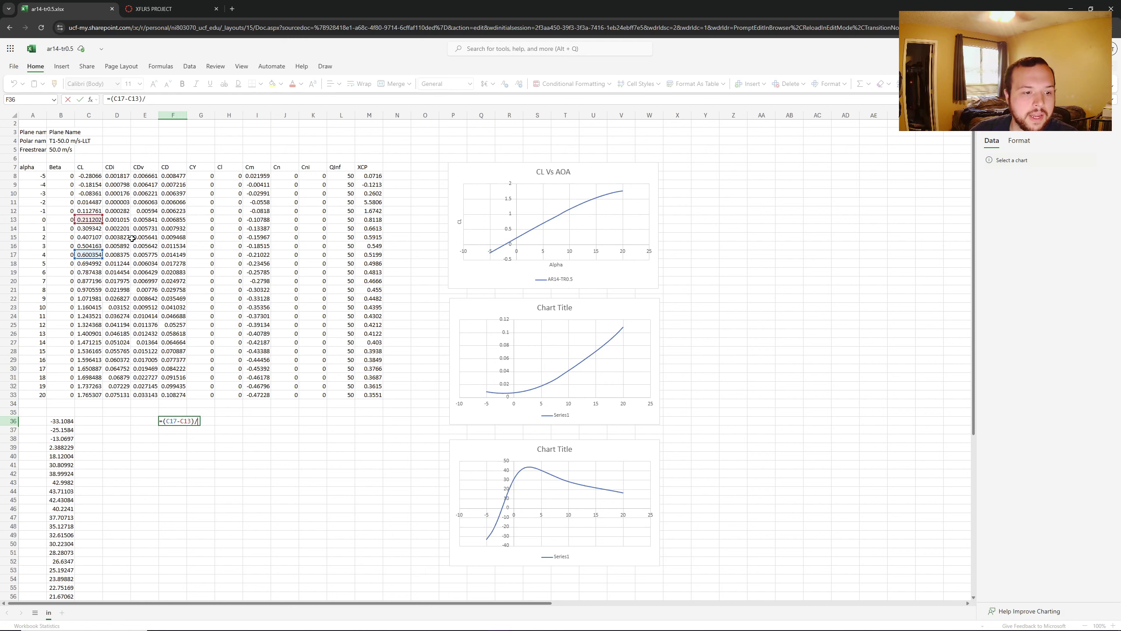
text()/)
Step: Complete the slope formula in F36 by dividing by the alpha difference, giving =(C17-C13)/(A17-A13)
click(40, 255)
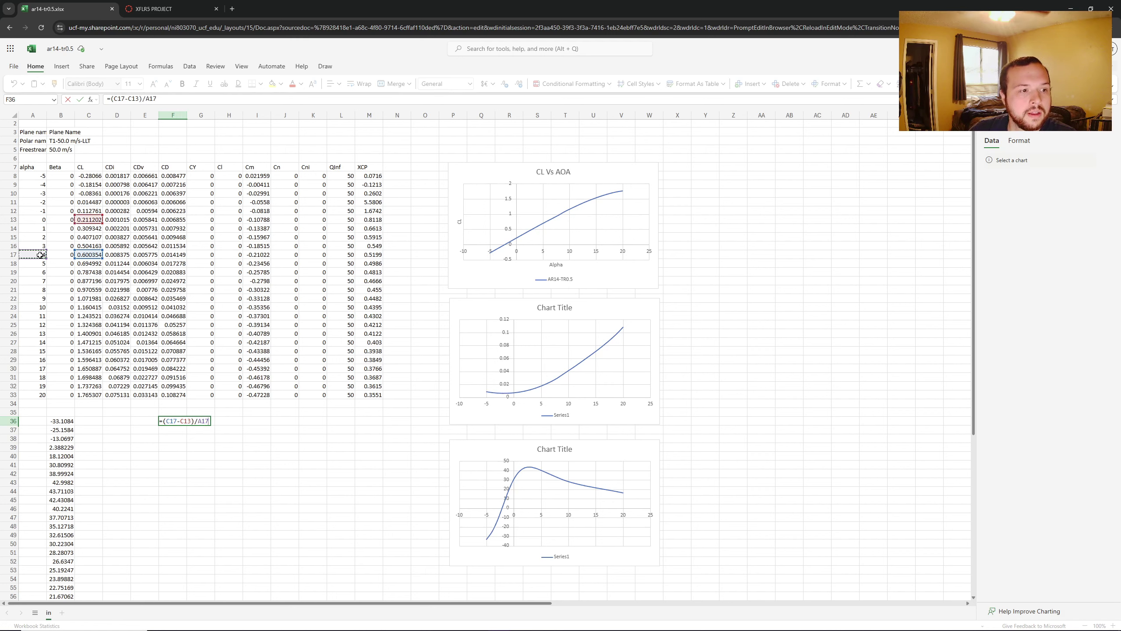
text(-)
click(44, 218)
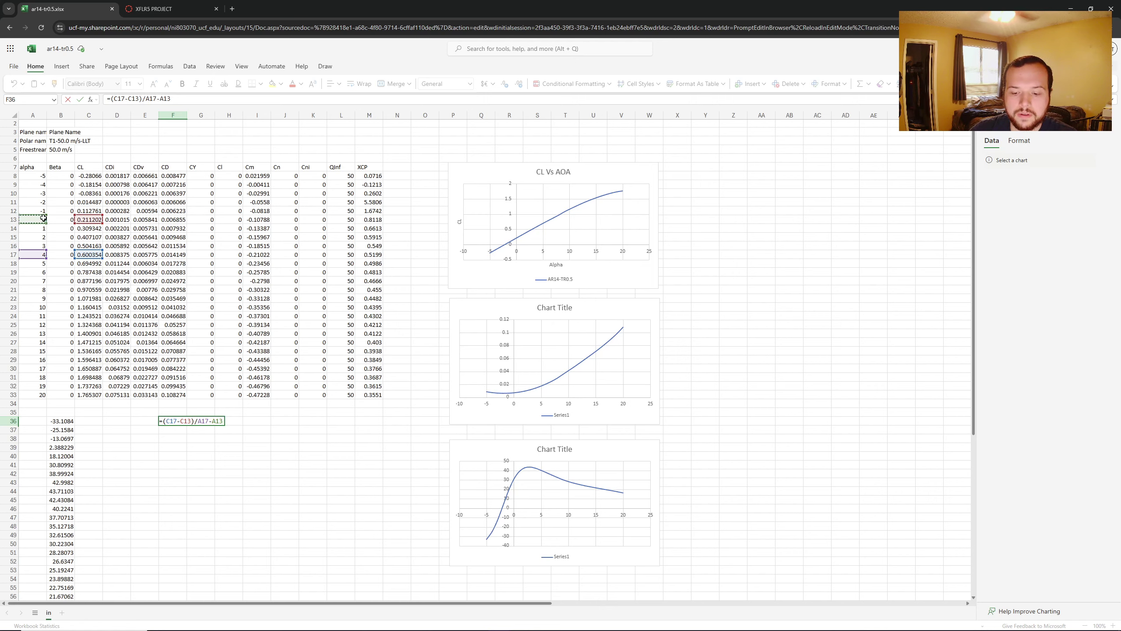
click(199, 422)
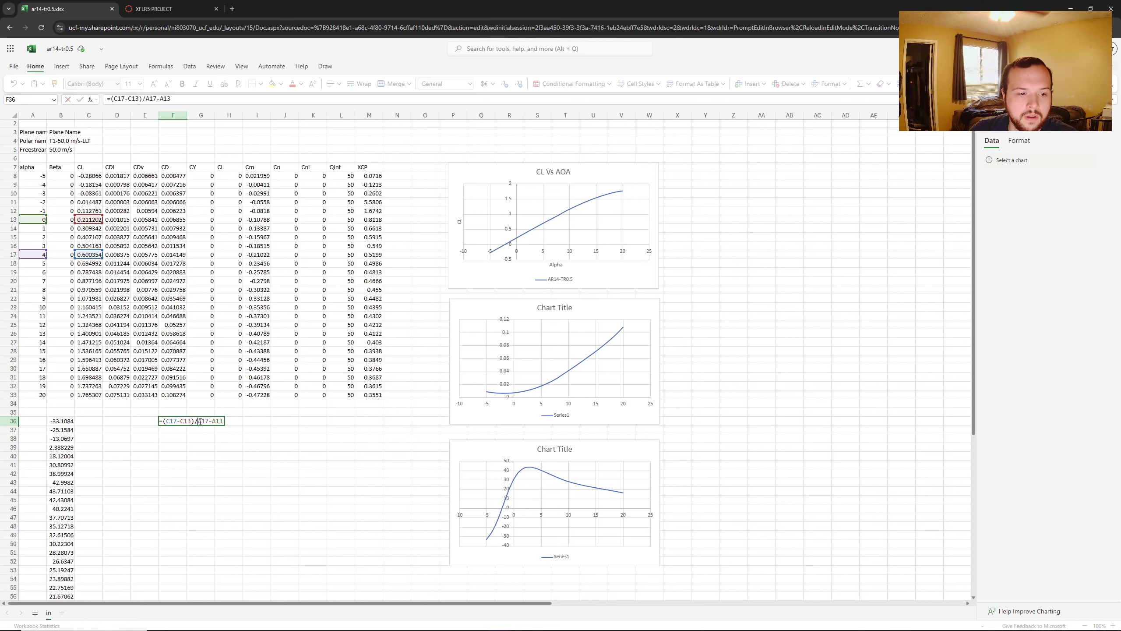
text(()
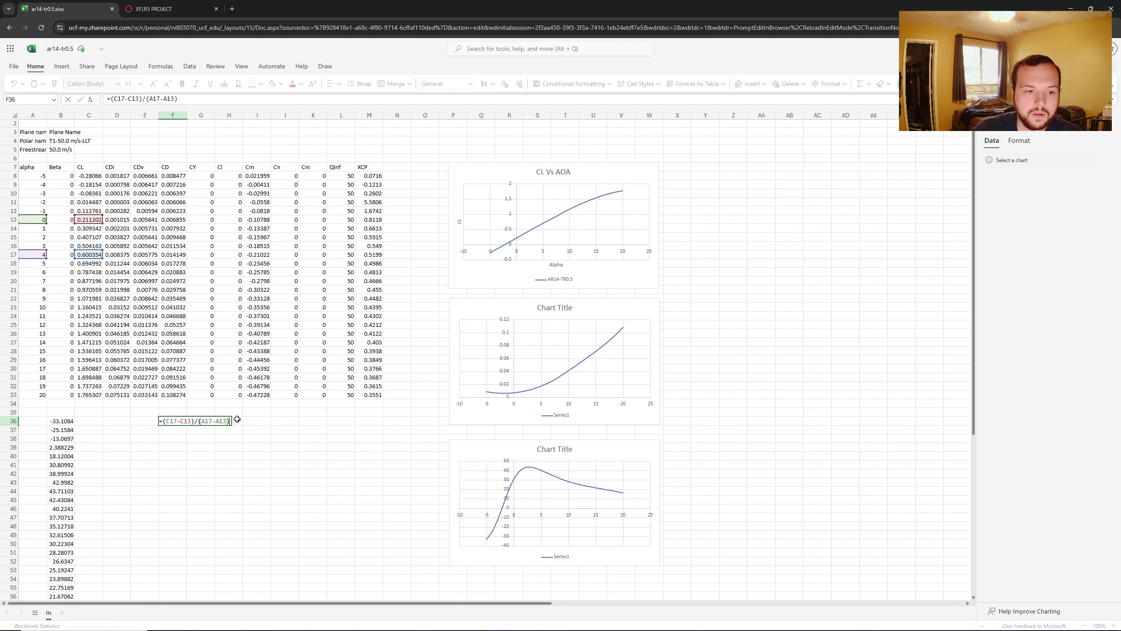
text())
key(Return)
key(Up)
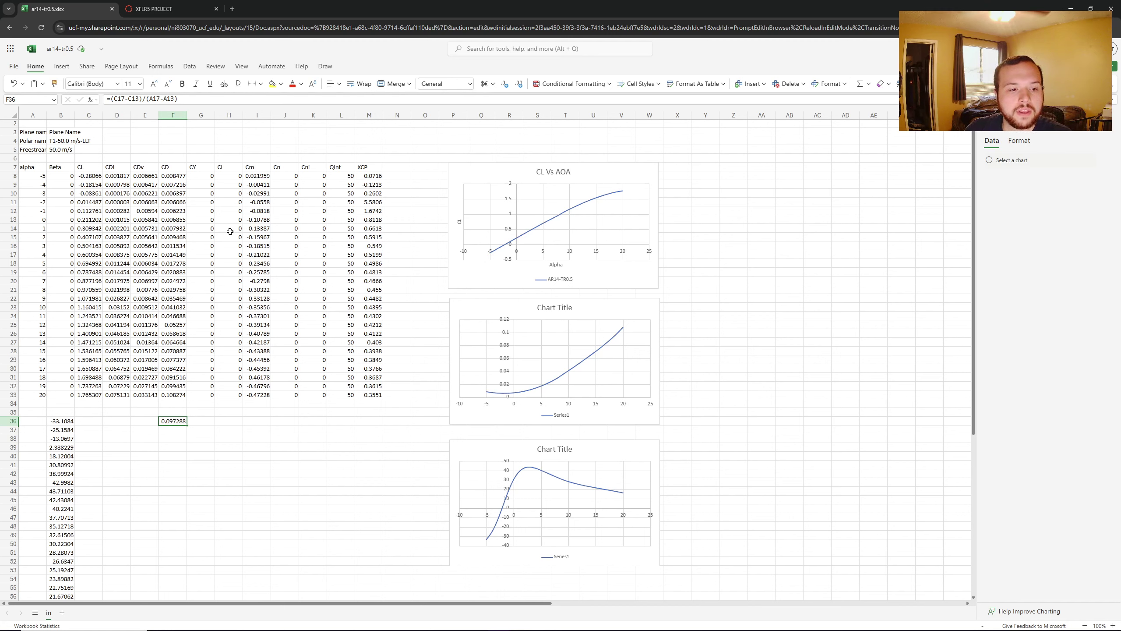
click(200, 421)
click(180, 421)
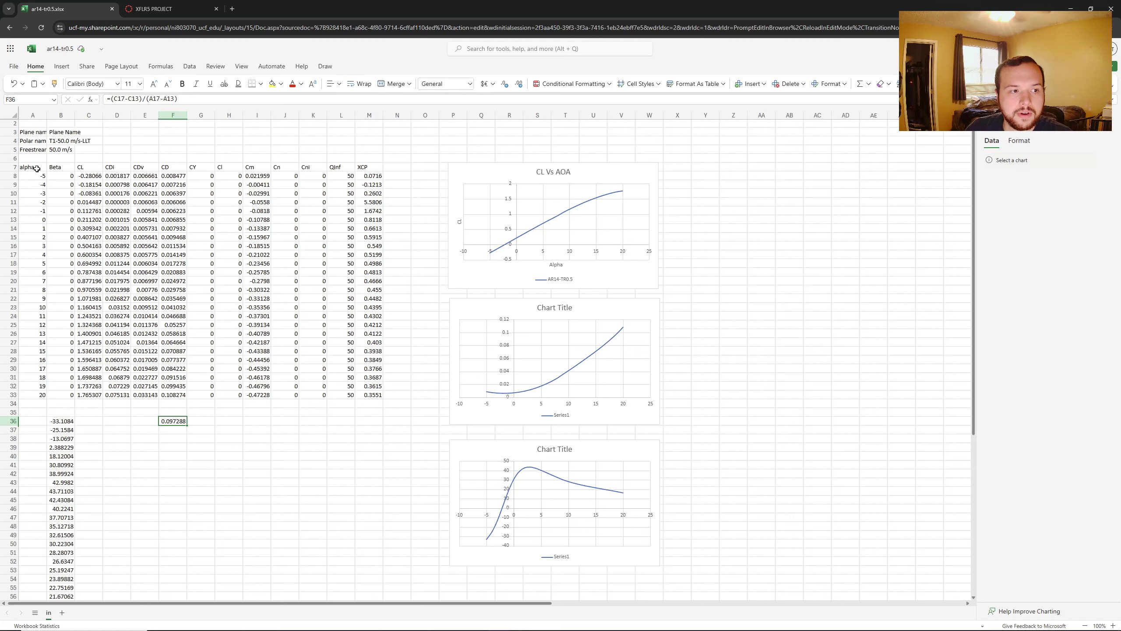
Step: Enter the angle-unit conversion =(3.14159/180)*F36 in cell G36, beside the lift curve slope
click(194, 423)
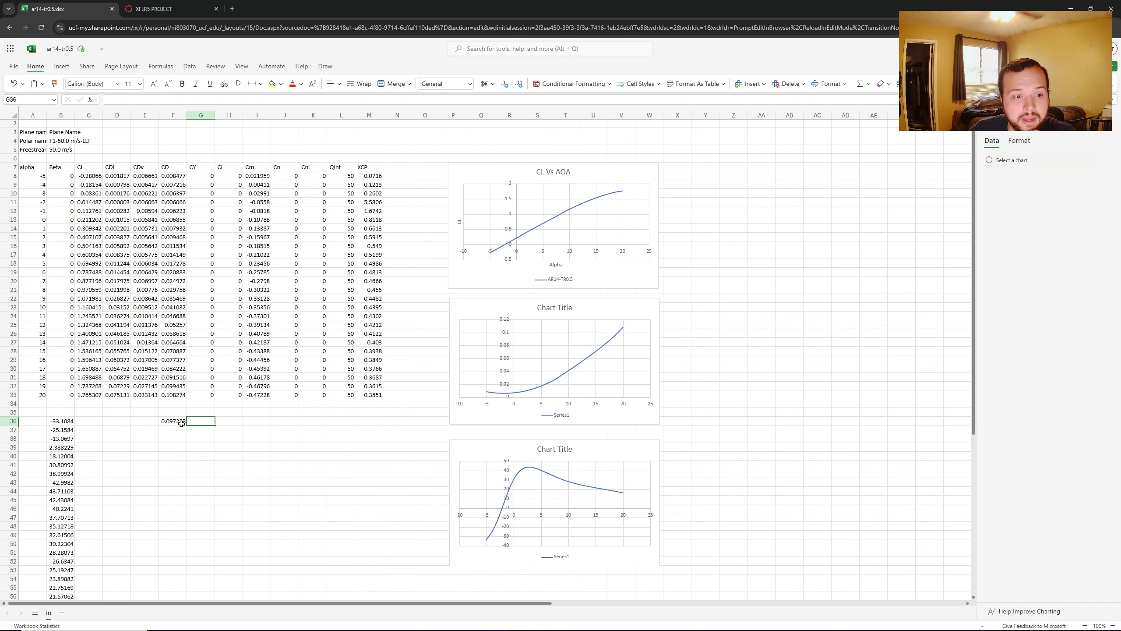
text(=(3.1)
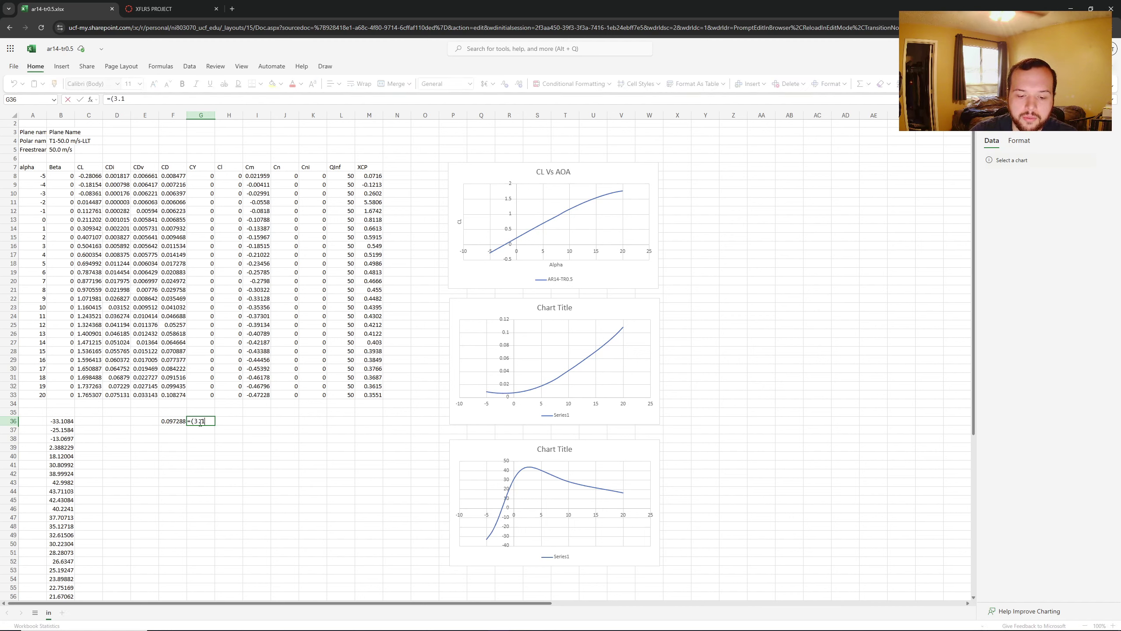
text(4)
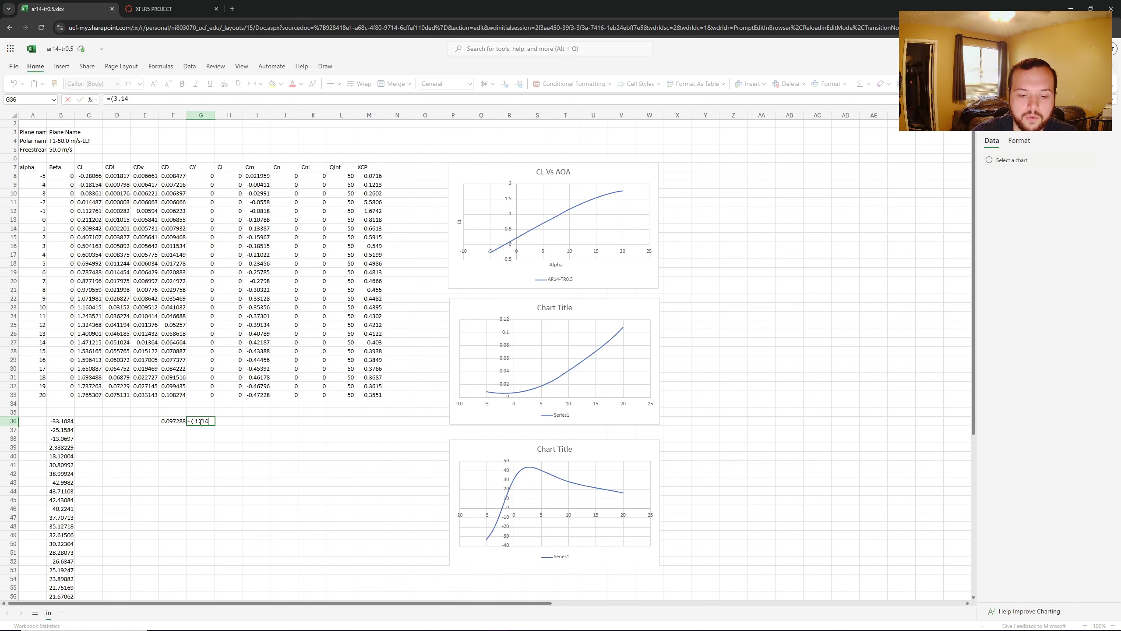
text(159)
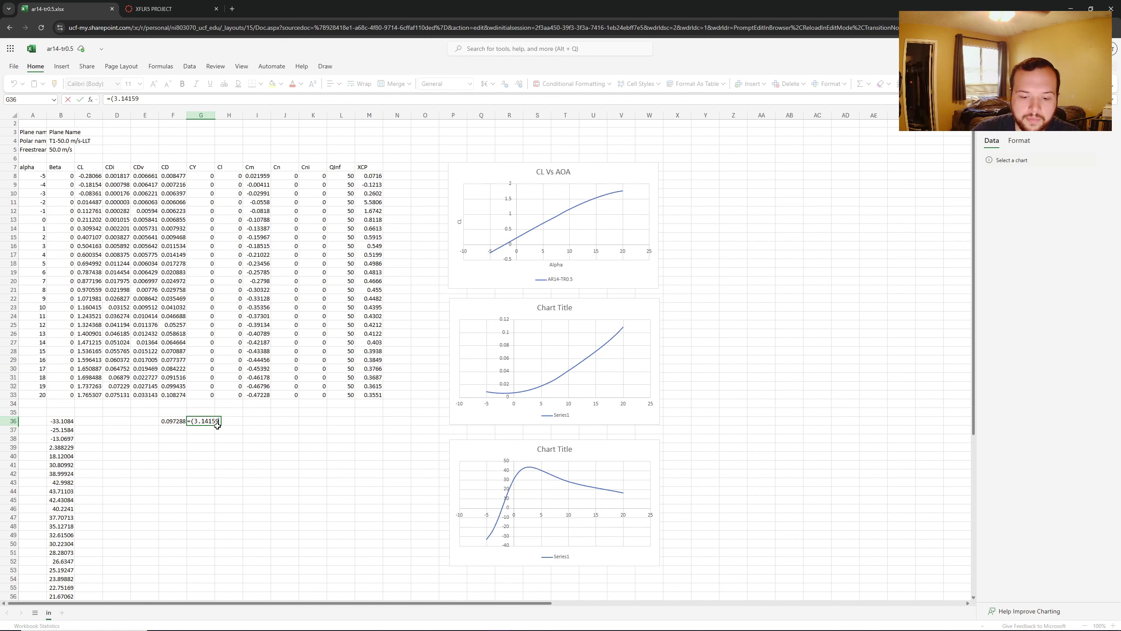
text(/1)
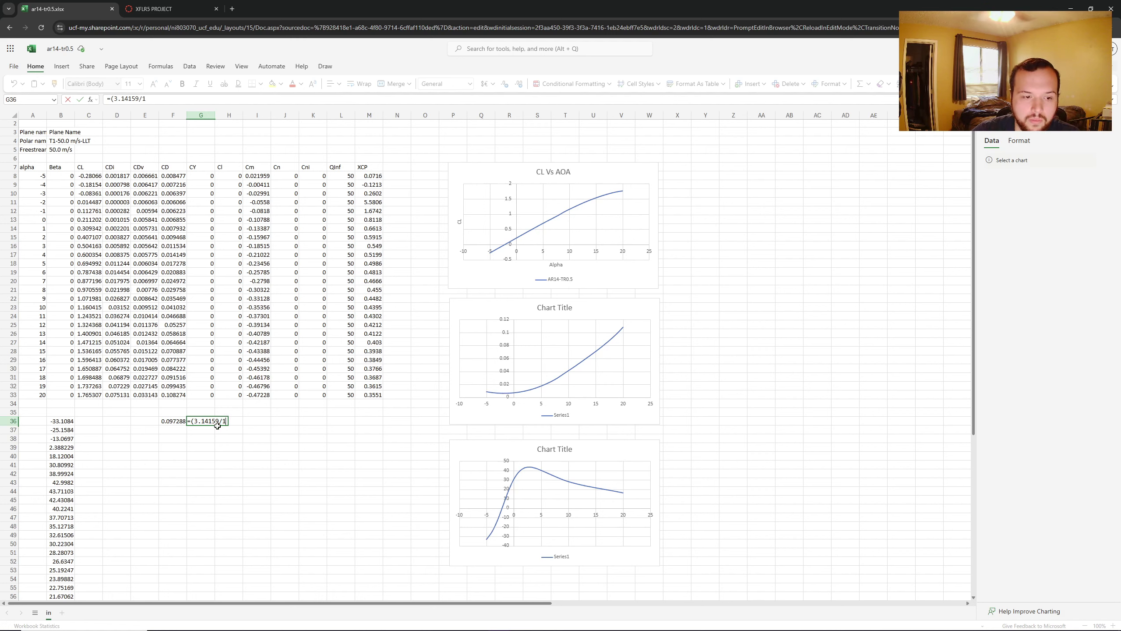
text(80)*)
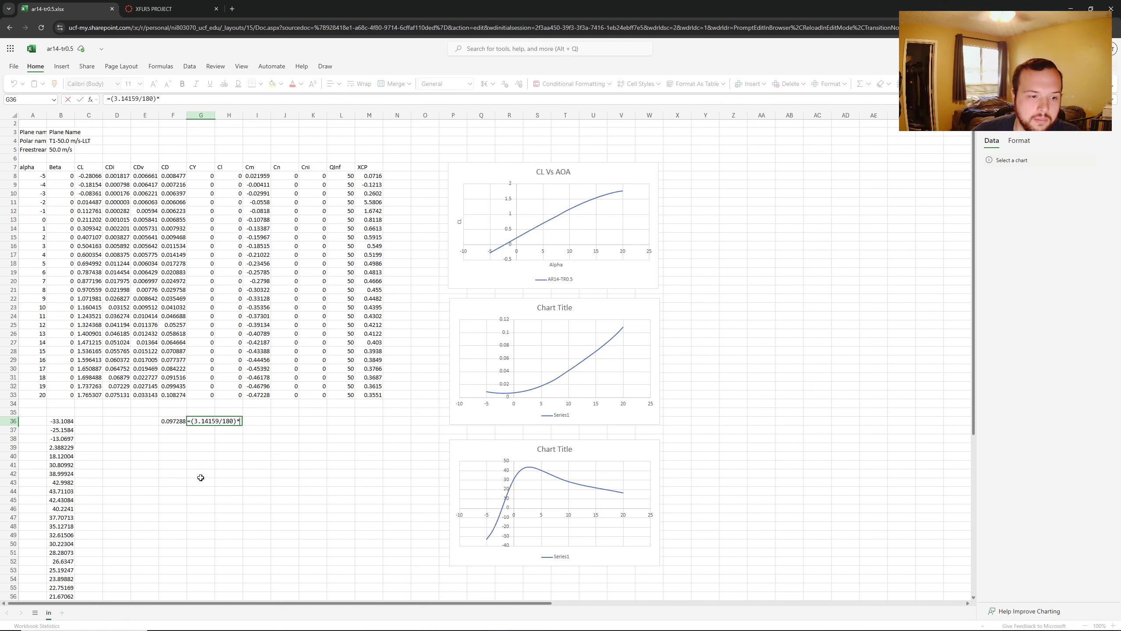
click(181, 423)
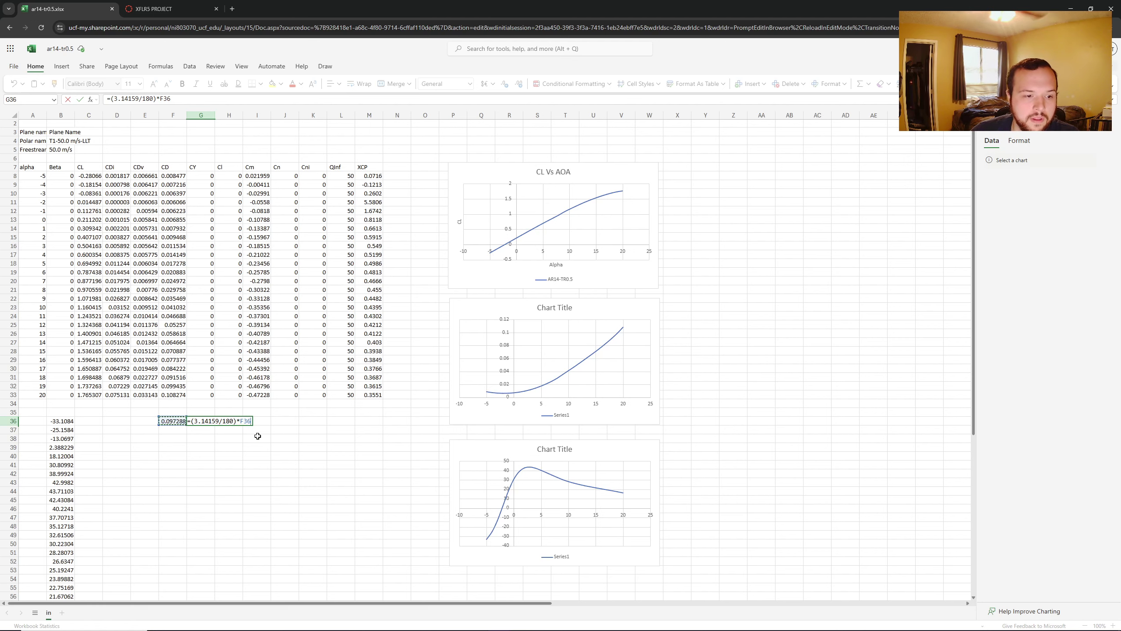
key(Return)
click(204, 421)
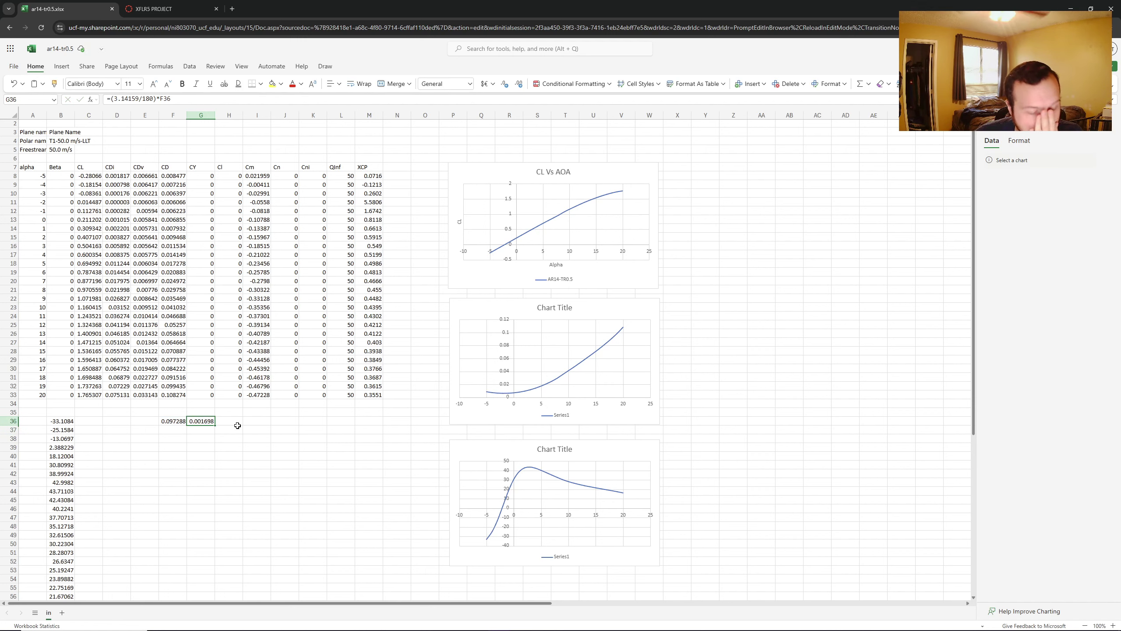
Step: Invert the conversion factor in G36 so its formula is =(180/3.14159)*F36, and compare it with the slope in F36
double_click(195, 423)
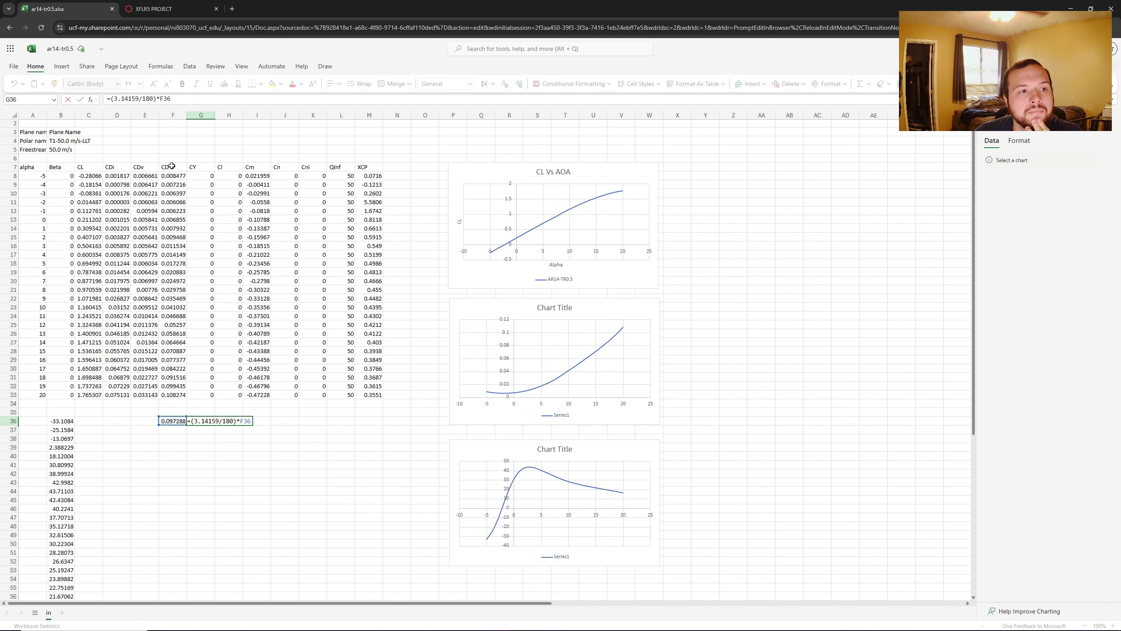
double_click(147, 100)
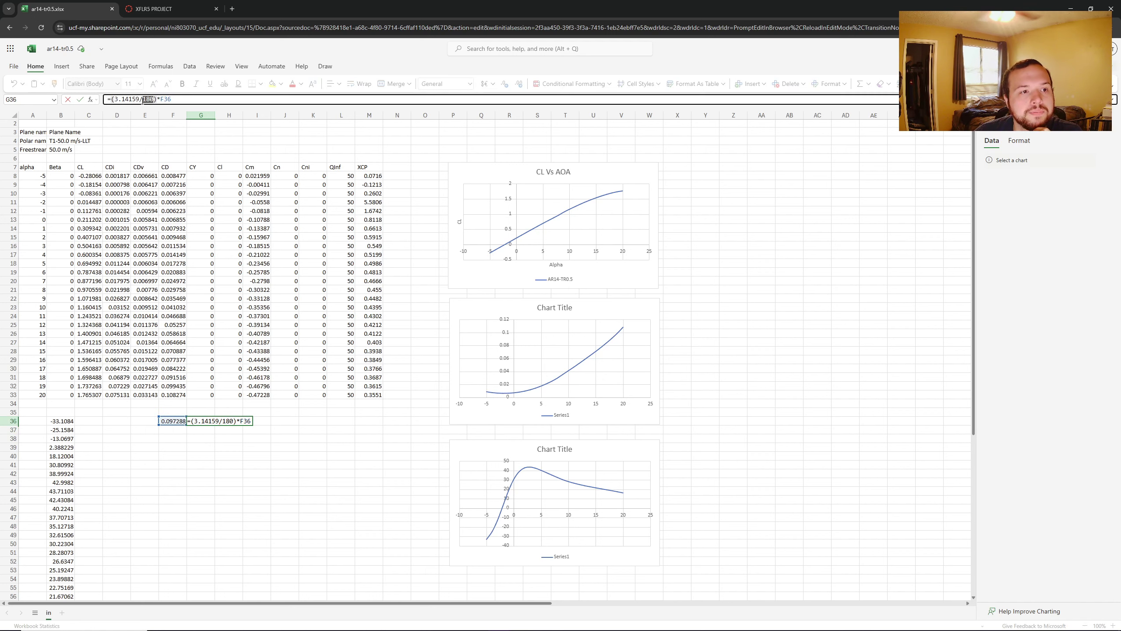
key(BackSpace)
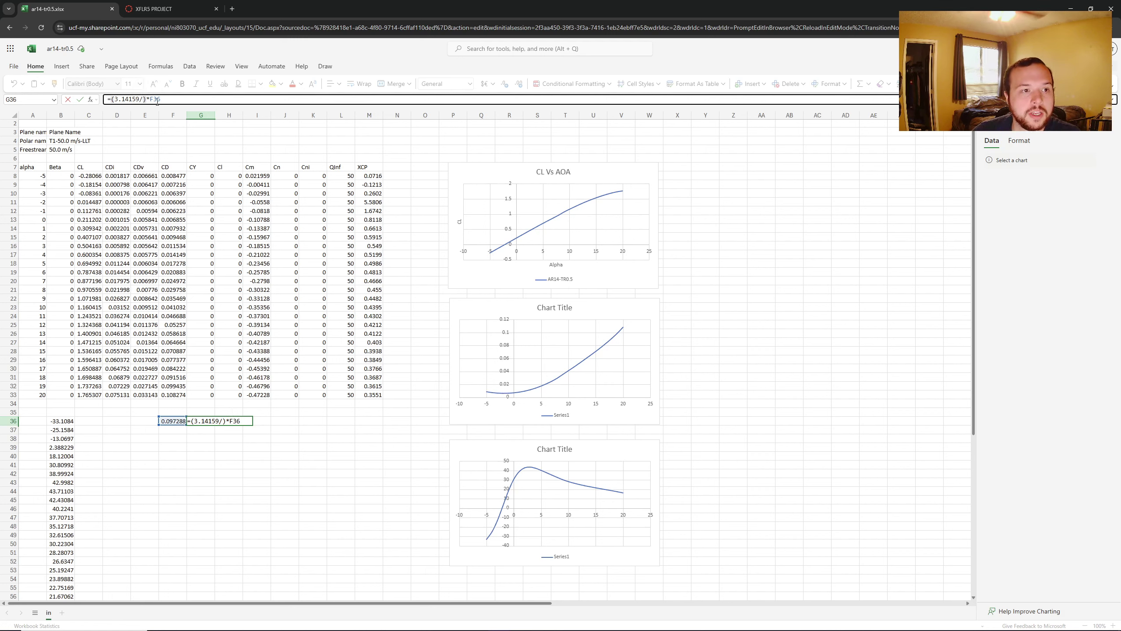
key(BackSpace)
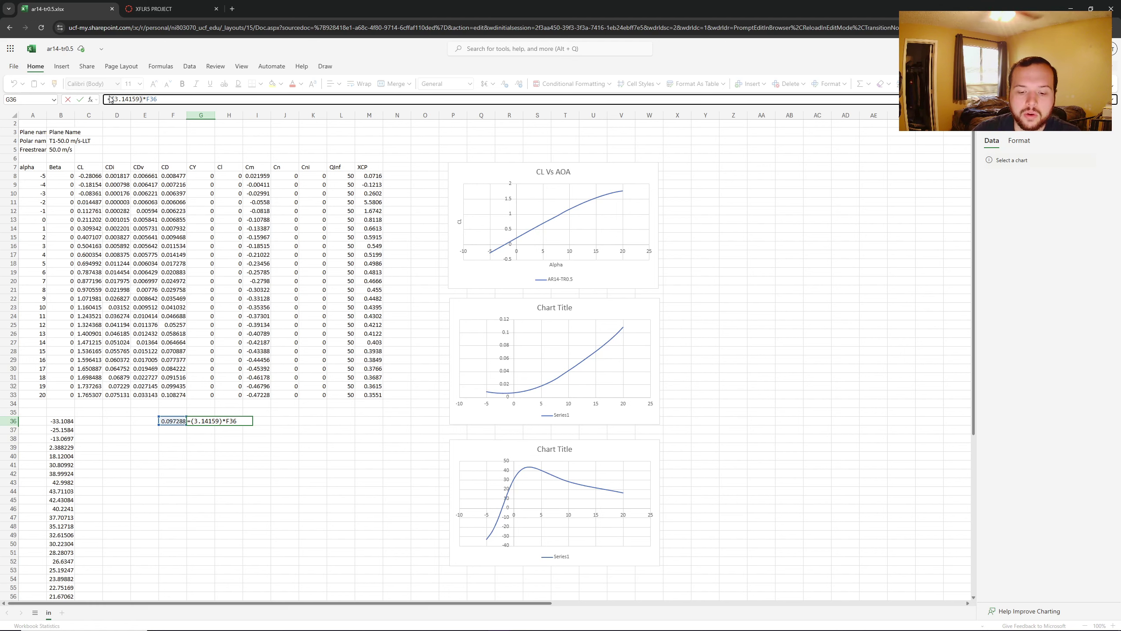
text(180/)
key(Return)
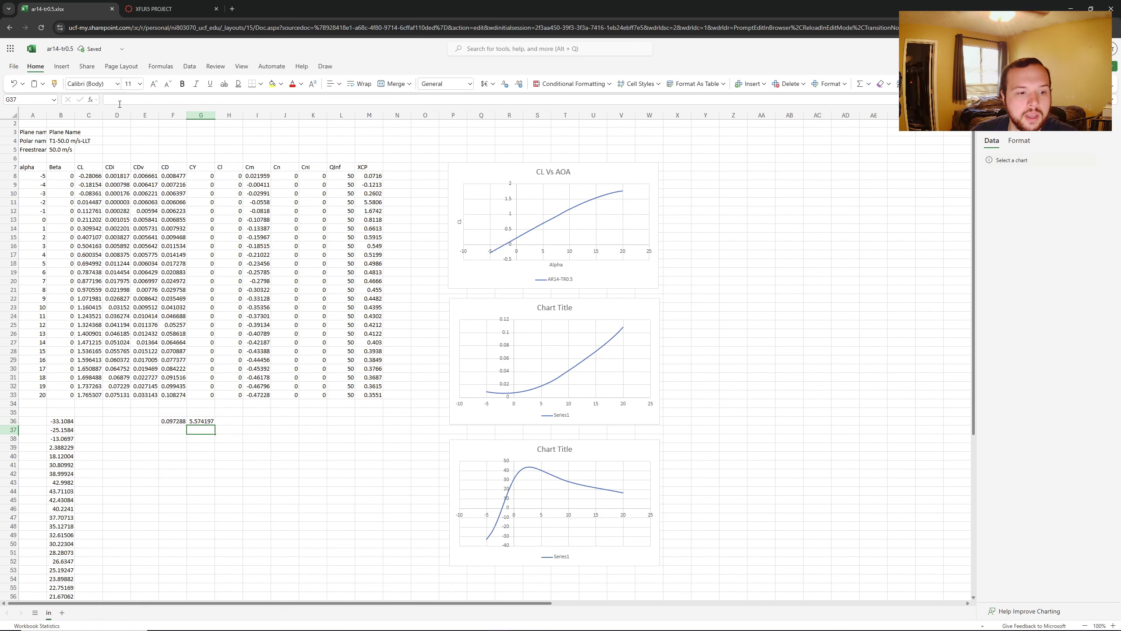
click(199, 422)
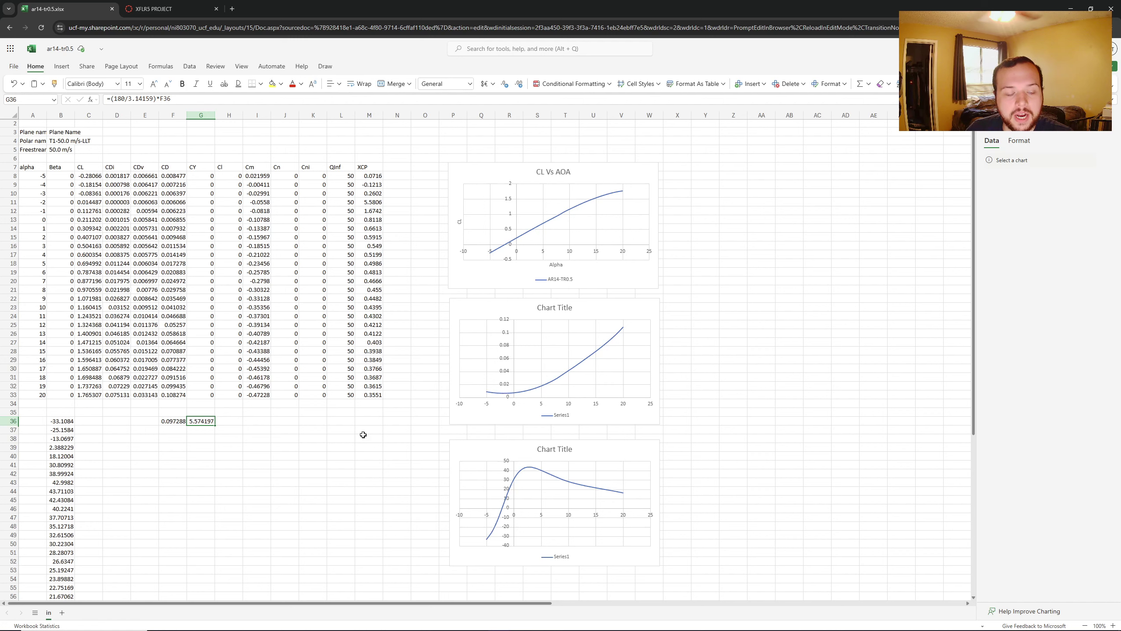
click(174, 422)
click(199, 422)
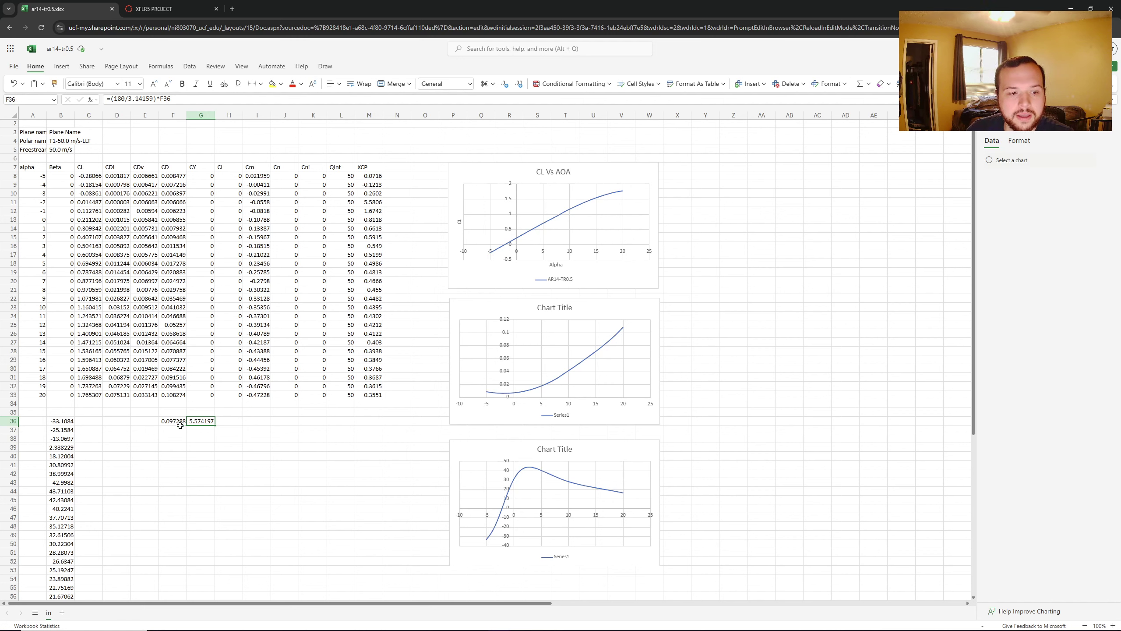
click(173, 422)
click(201, 420)
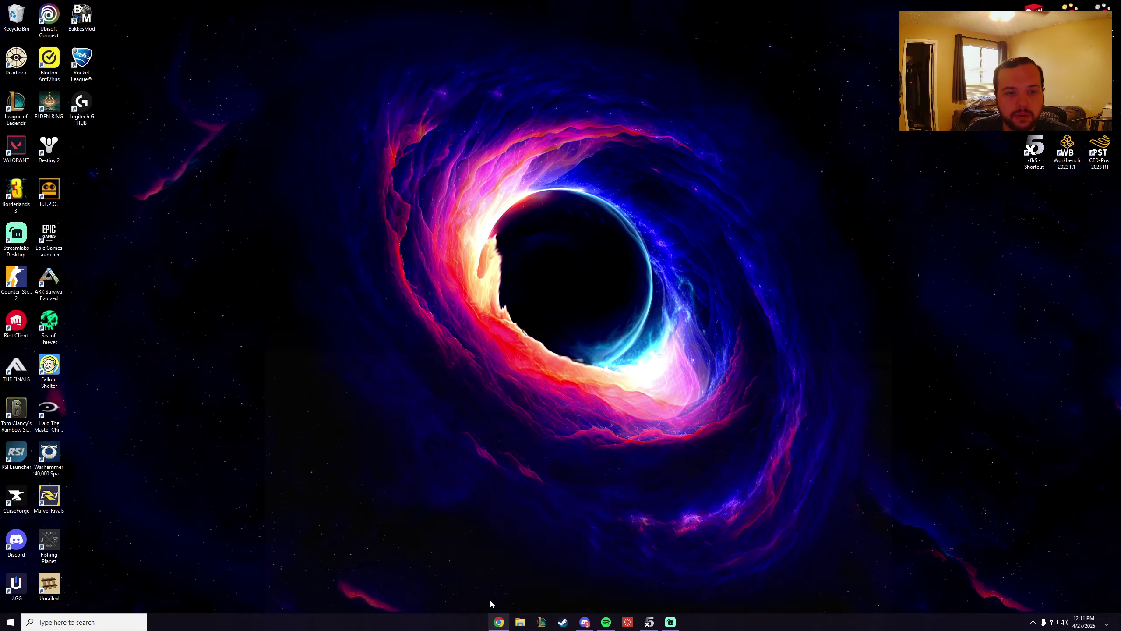
Step: Switch back to the browser and review the theoretical lift curve slope and minimum Cd requirements in the XFLR5 PROJECT document
click(498, 622)
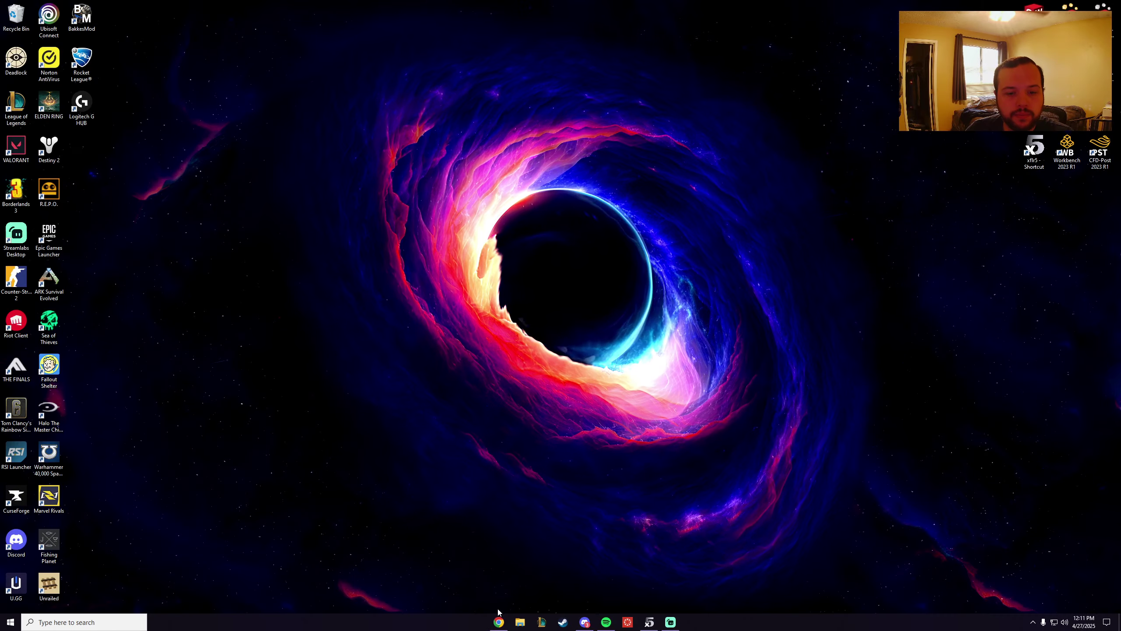
click(498, 621)
key(ctrl+Tab)
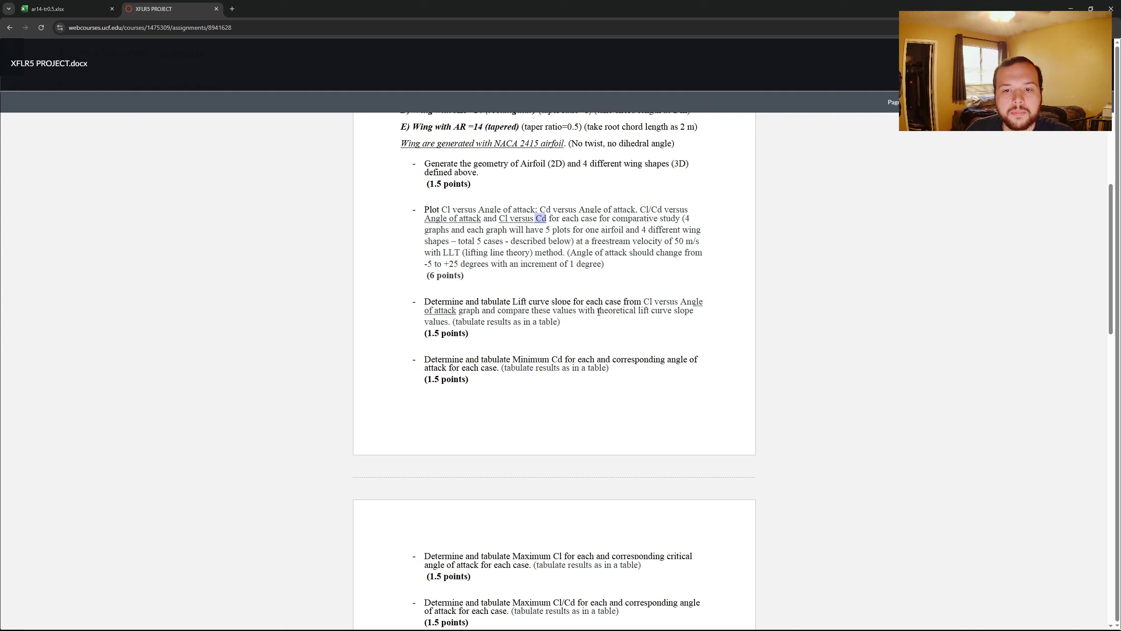
drag(598, 312, 652, 312)
click(635, 309)
scroll(608, 321, down, 1)
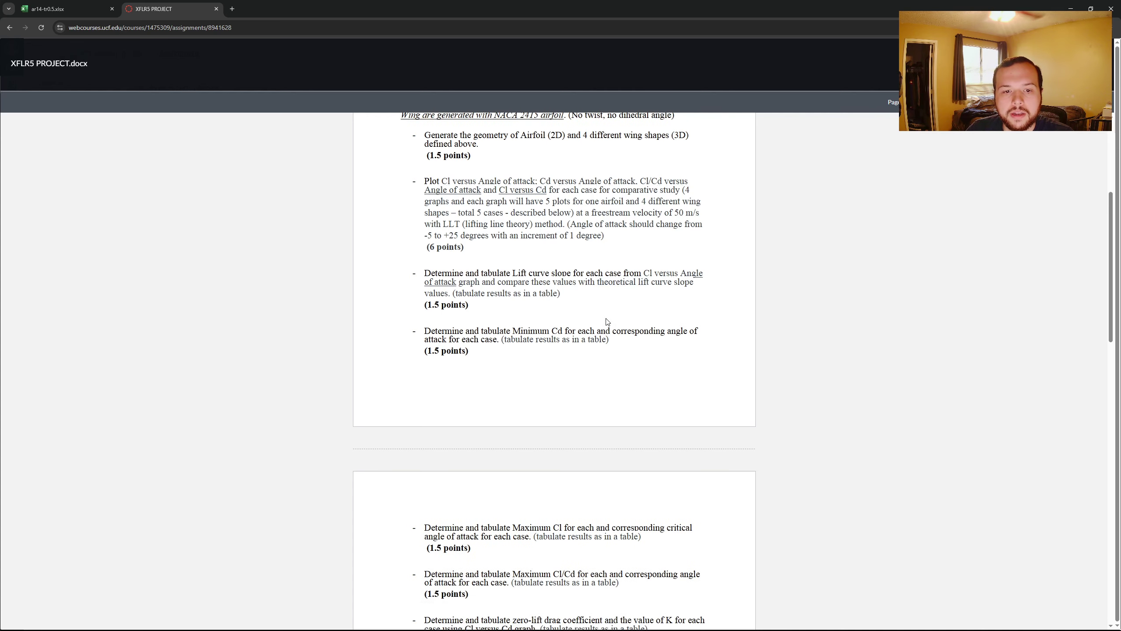
Step: Switch to the ar14-tr0.5 workbook and enter =MIN(F8:F33) in cell F38 to find the minimum CD
scroll(607, 322, down, 2)
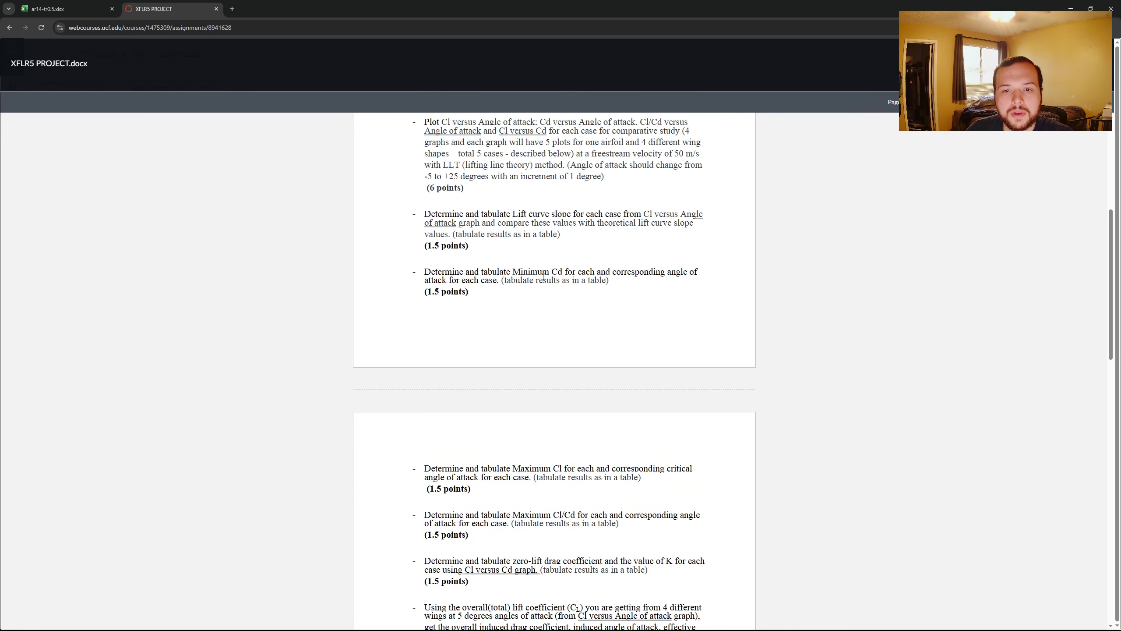
click(66, 9)
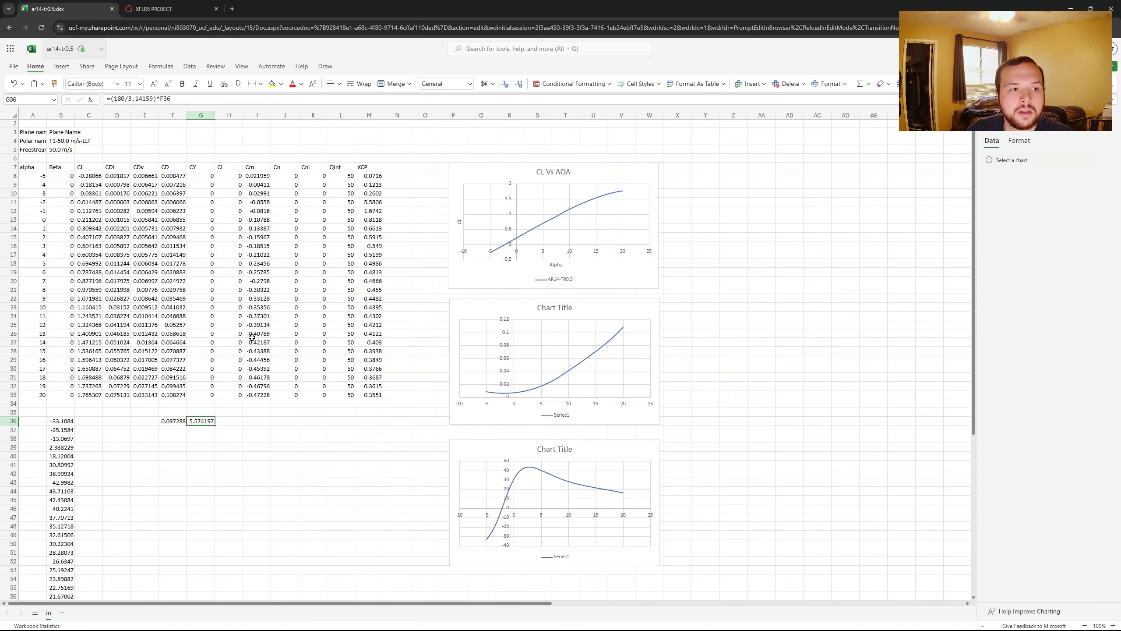
click(170, 177)
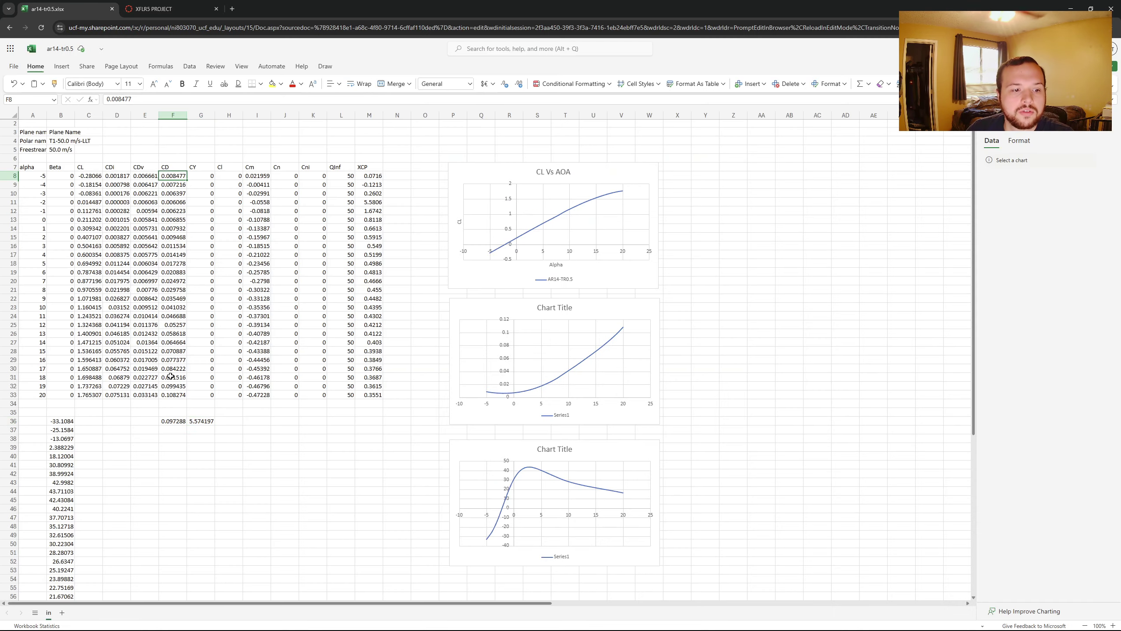
click(169, 446)
click(177, 437)
text(=min)
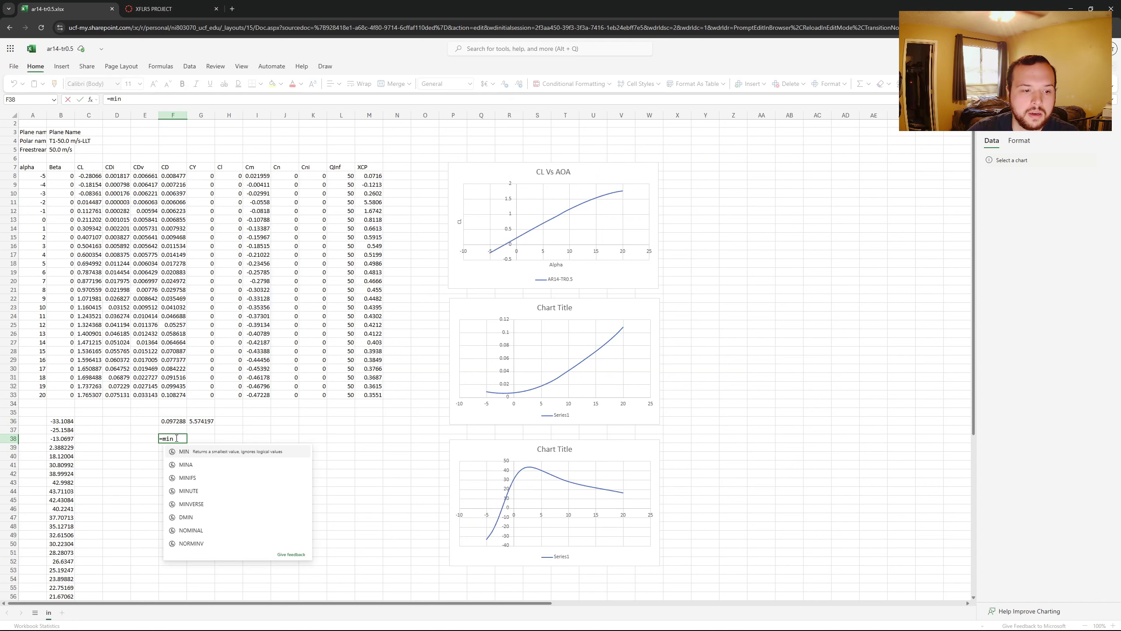
key(Tab)
text(()
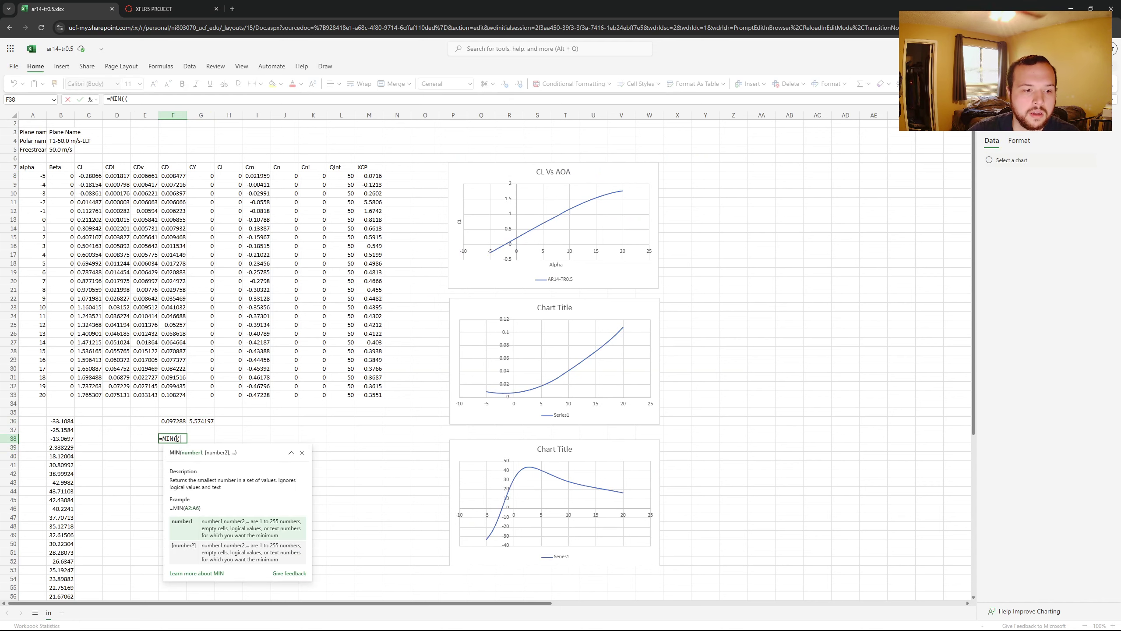
key(BackSpace)
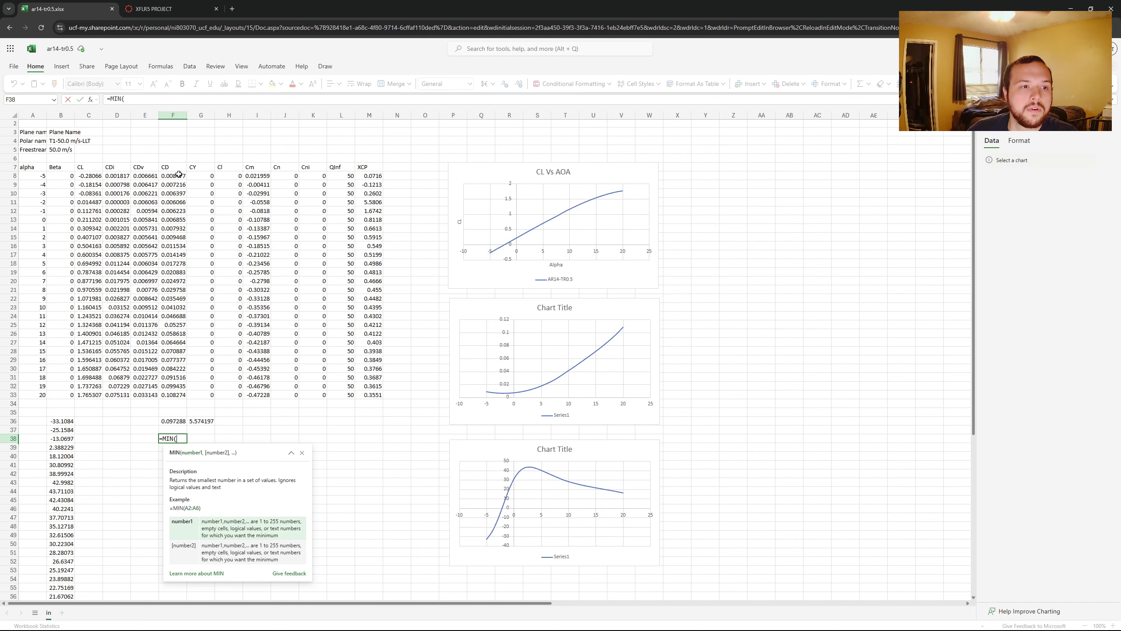
click(175, 175)
drag(175, 175, 179, 392)
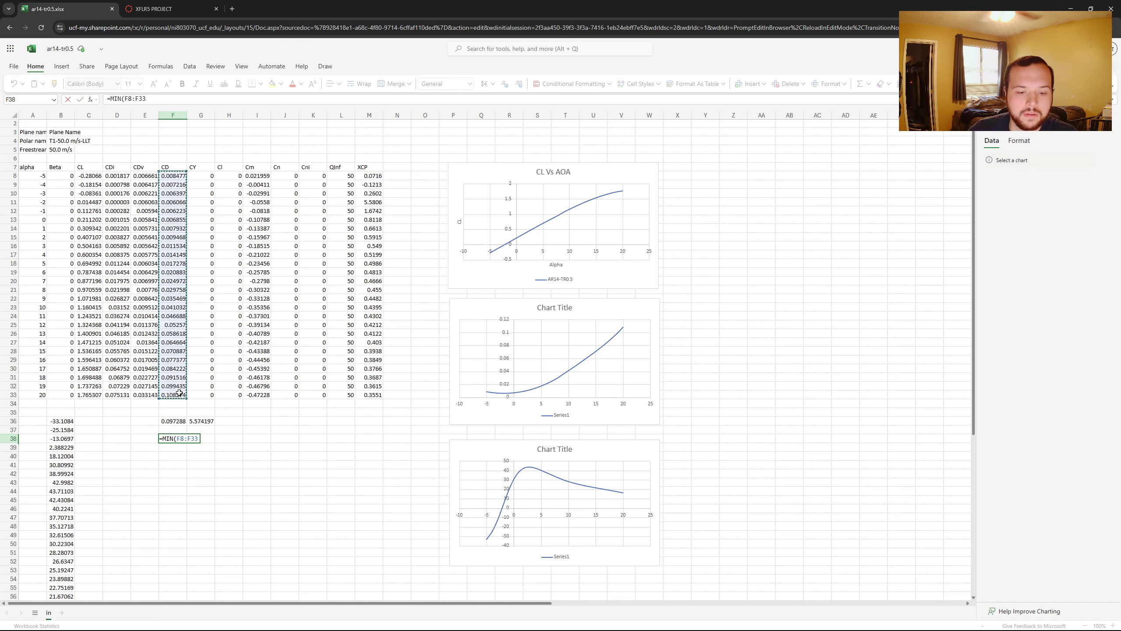
key(Return)
click(177, 438)
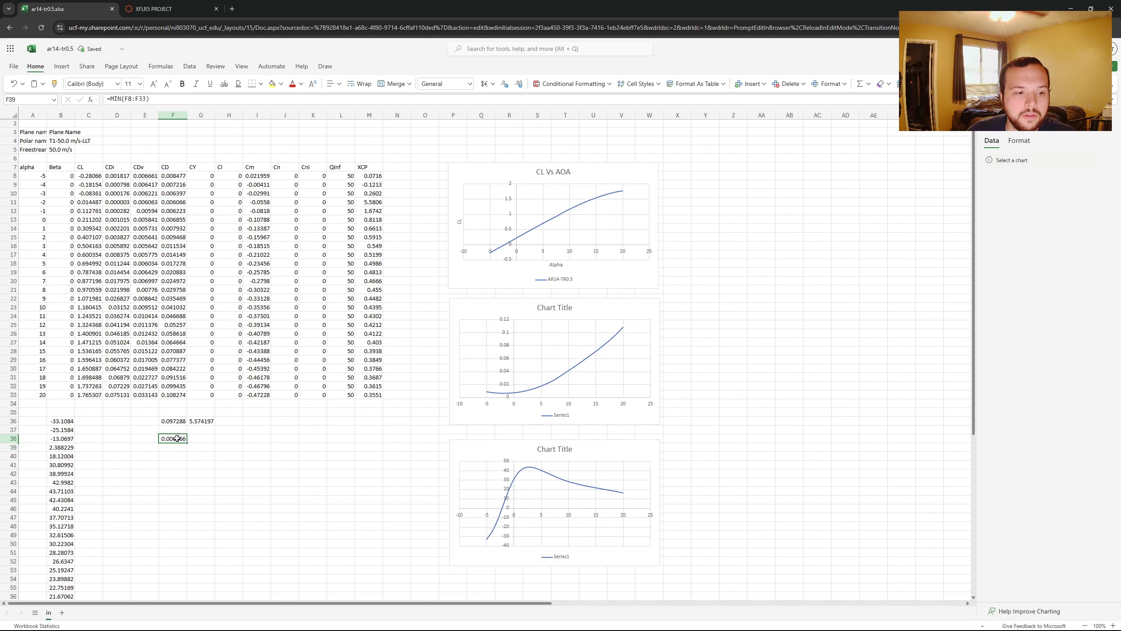
Step: Look up the angle of attack matching the minimum CD and enter -2 in cell G38
click(42, 201)
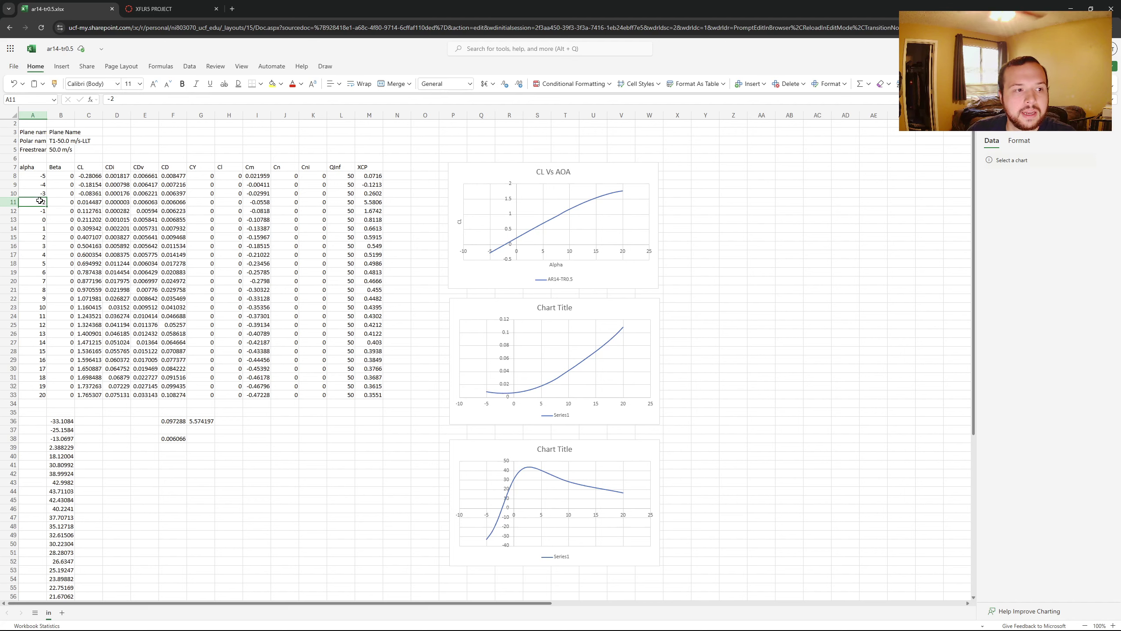
click(196, 436)
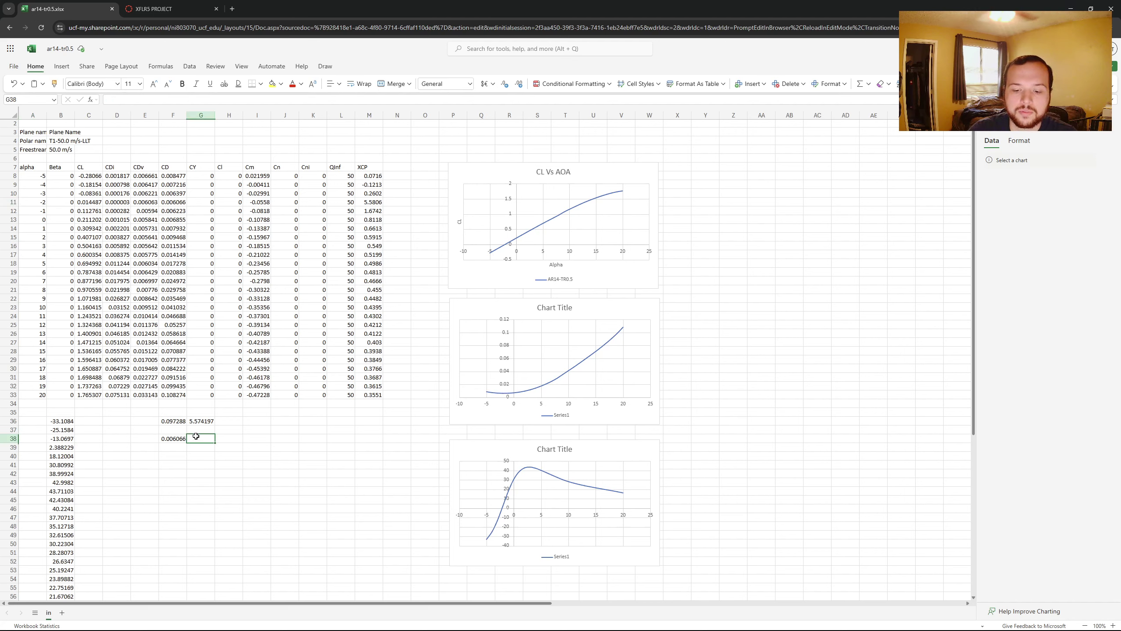
text(-2)
key(Return)
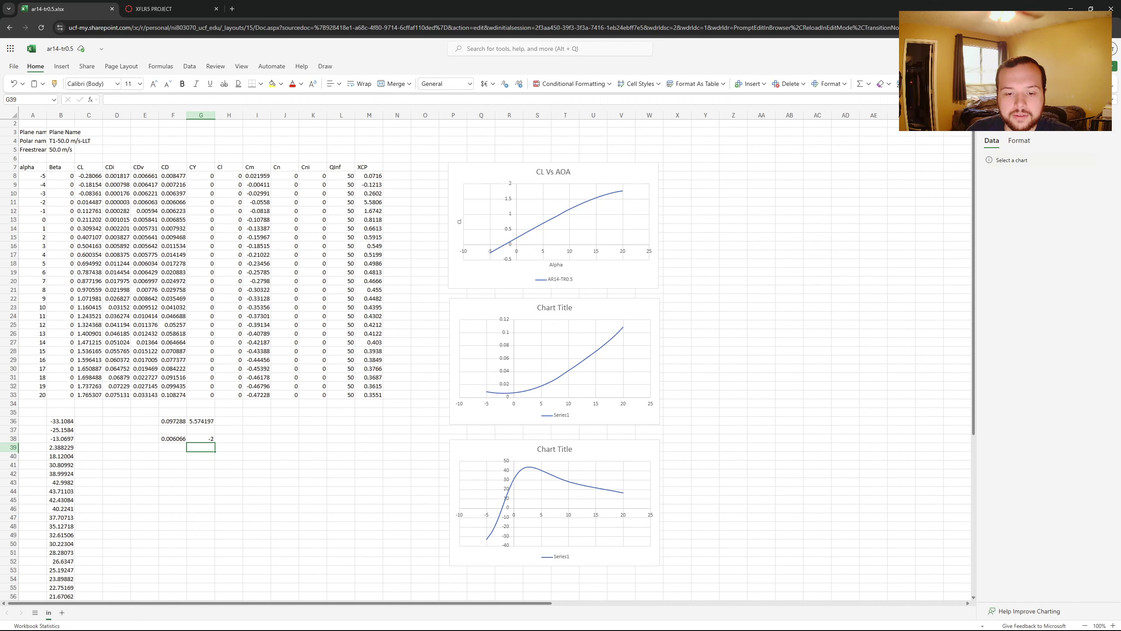
Step: Review the maximum Cl and maximum Cl/Cd requirements in the XFLR5 PROJECT document, and return to the workbook
key(ctrl+Tab)
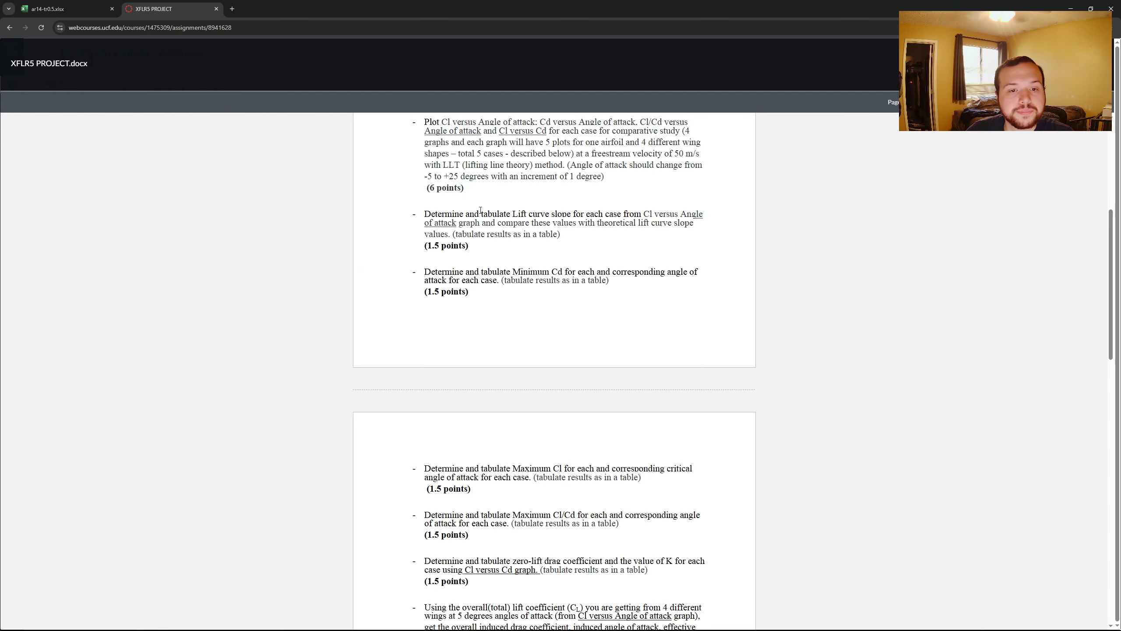
scroll(599, 237, down, 4)
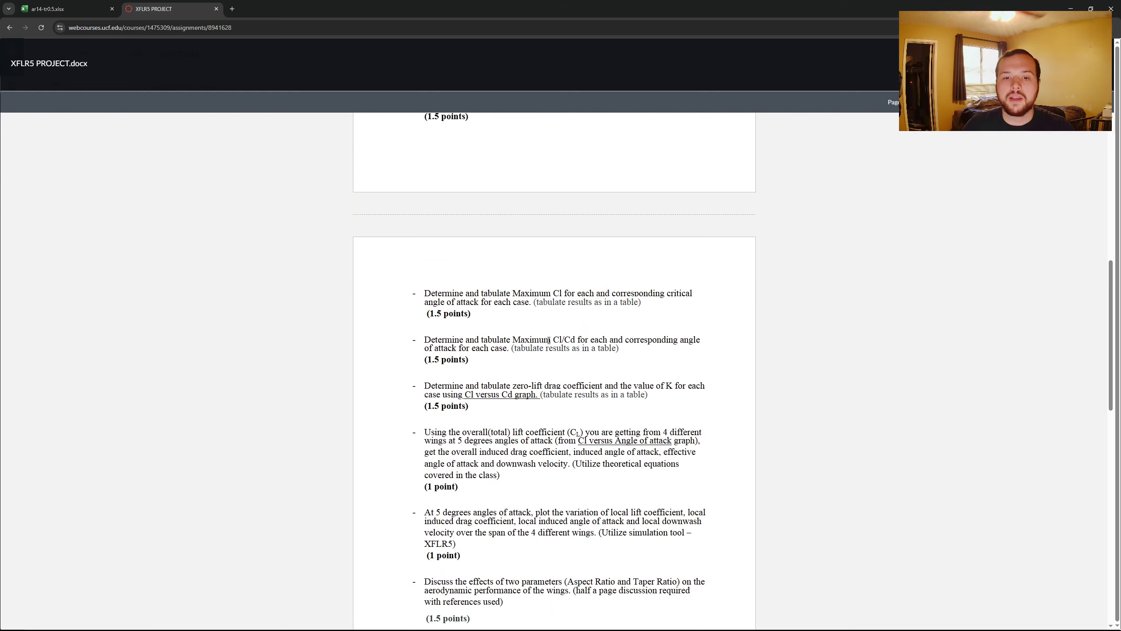
click(66, 9)
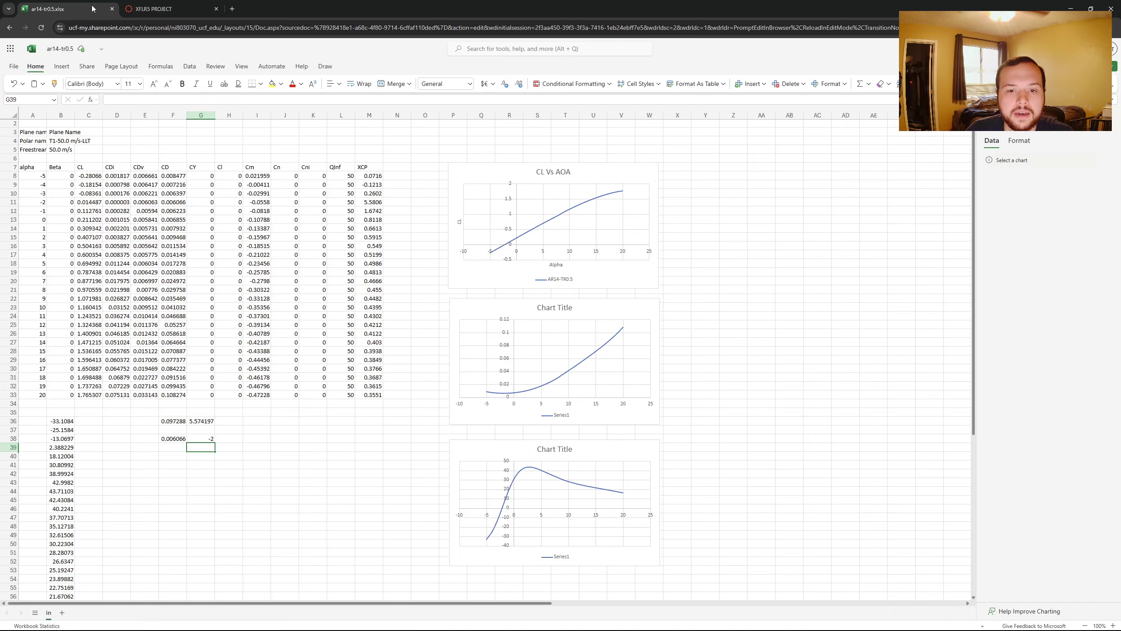
Step: Copy the alpha values from A8:A33 into column A starting at A36, beside the Cl/Cd values
scroll(129, 305, down, 5)
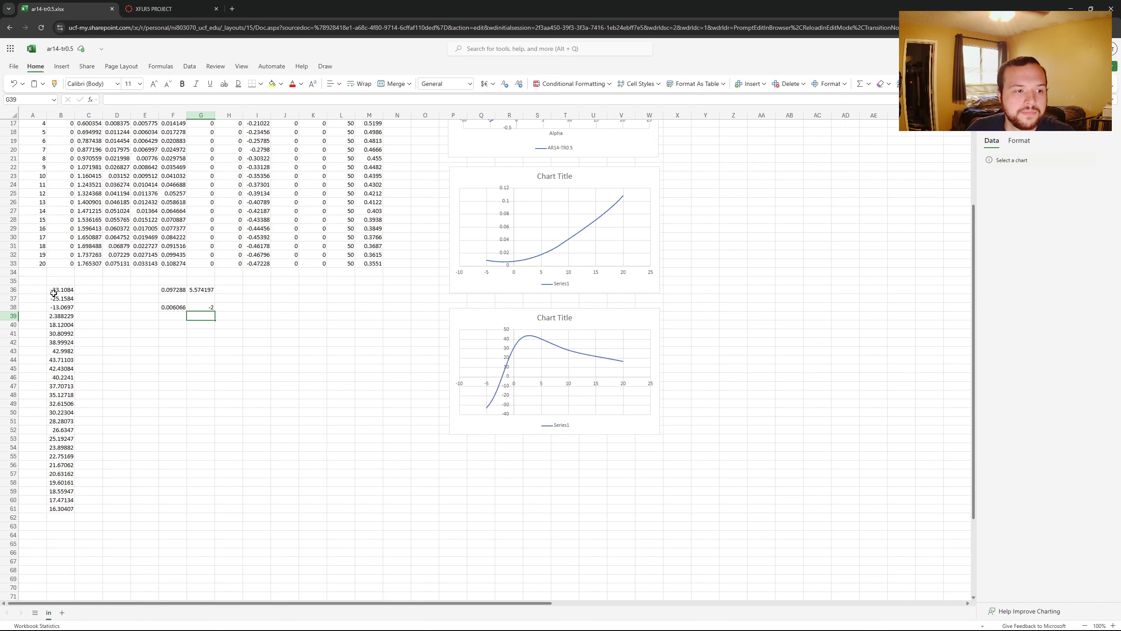
click(39, 288)
scroll(38, 227, up, 4)
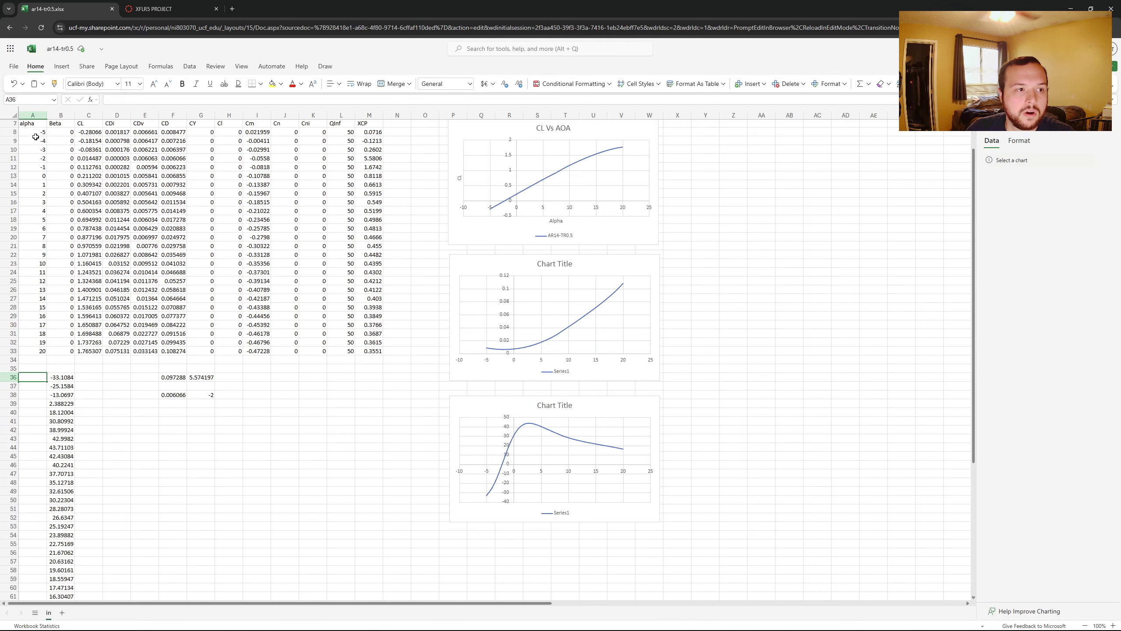
drag(35, 132, 35, 351)
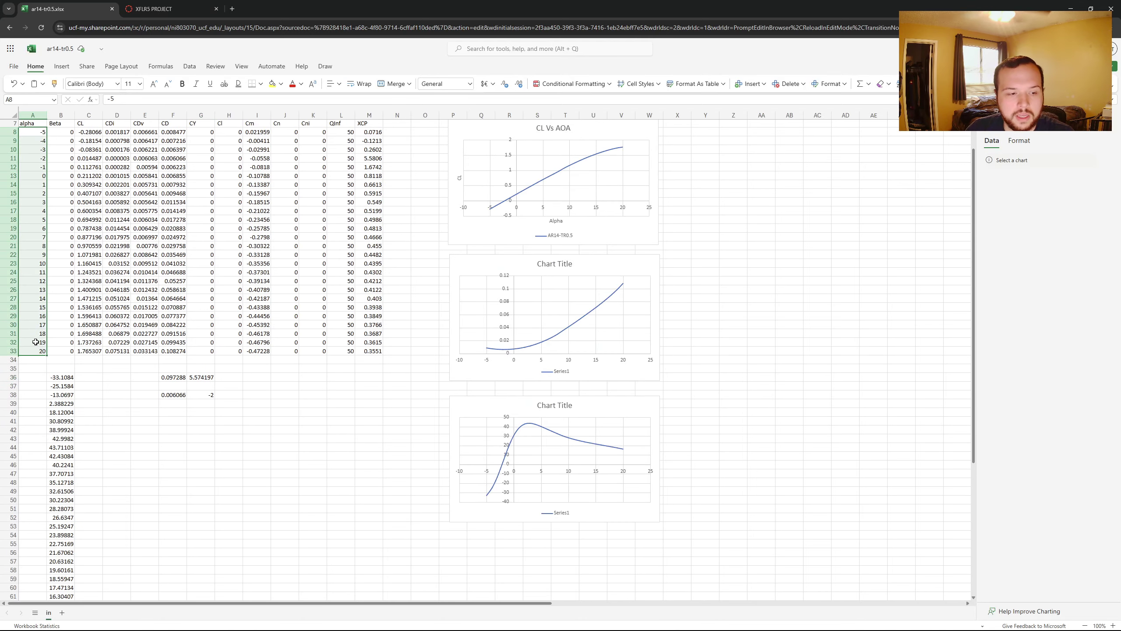
key(ctrl+c)
click(34, 378)
key(ctrl+v)
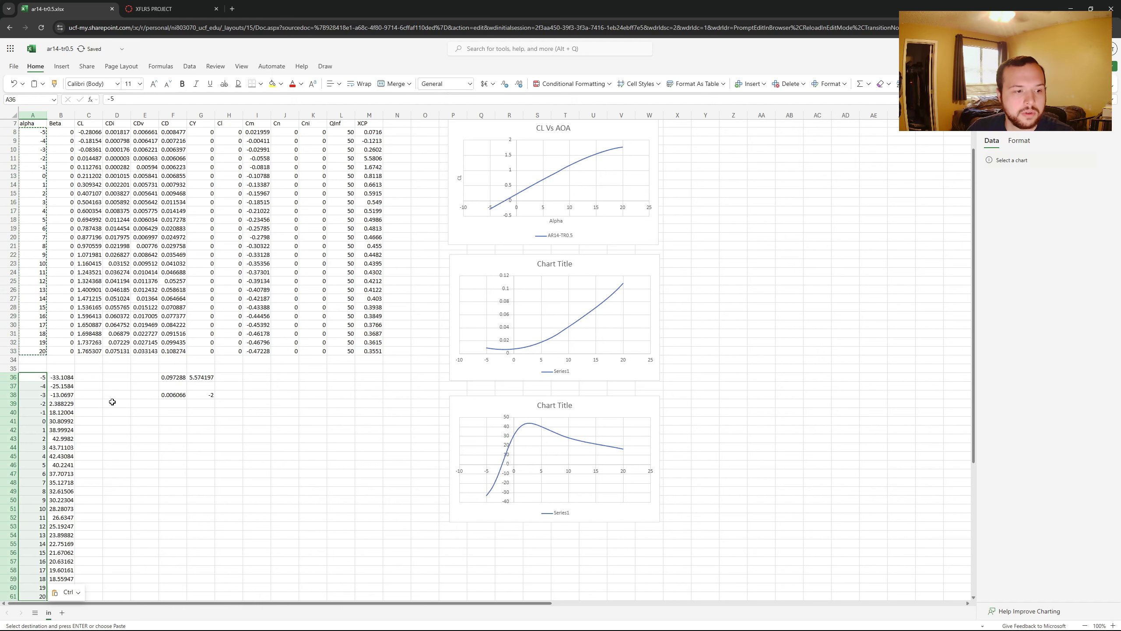
scroll(109, 375, down, 2)
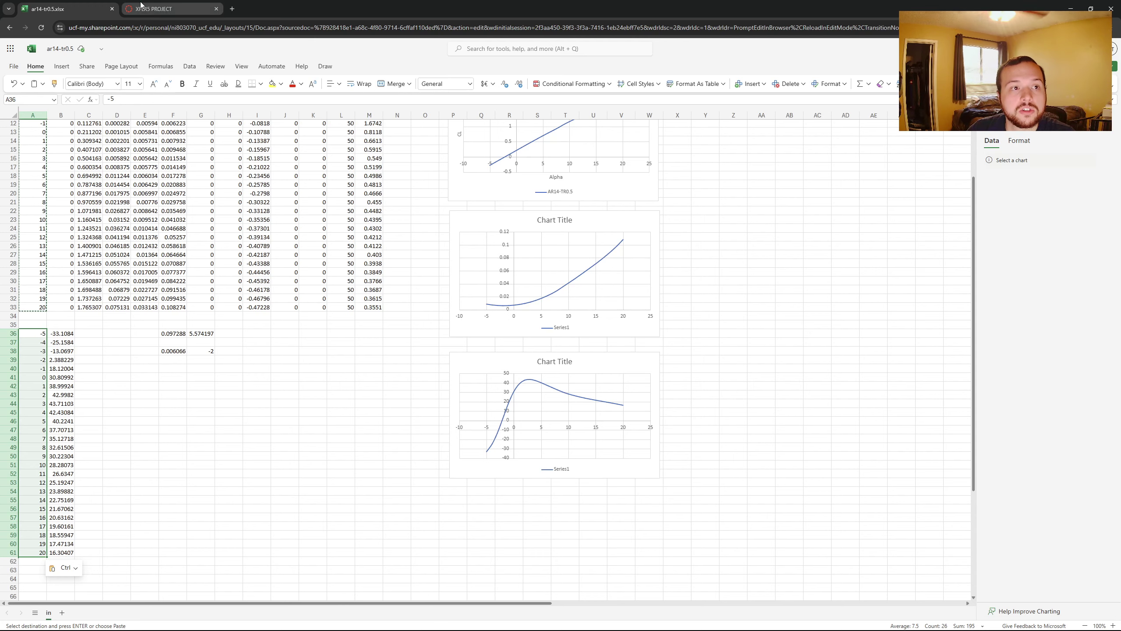
Step: Check the project document's tabulation requirements against the workbook's charts and the Cl/Cd values around alpha -2
click(153, 9)
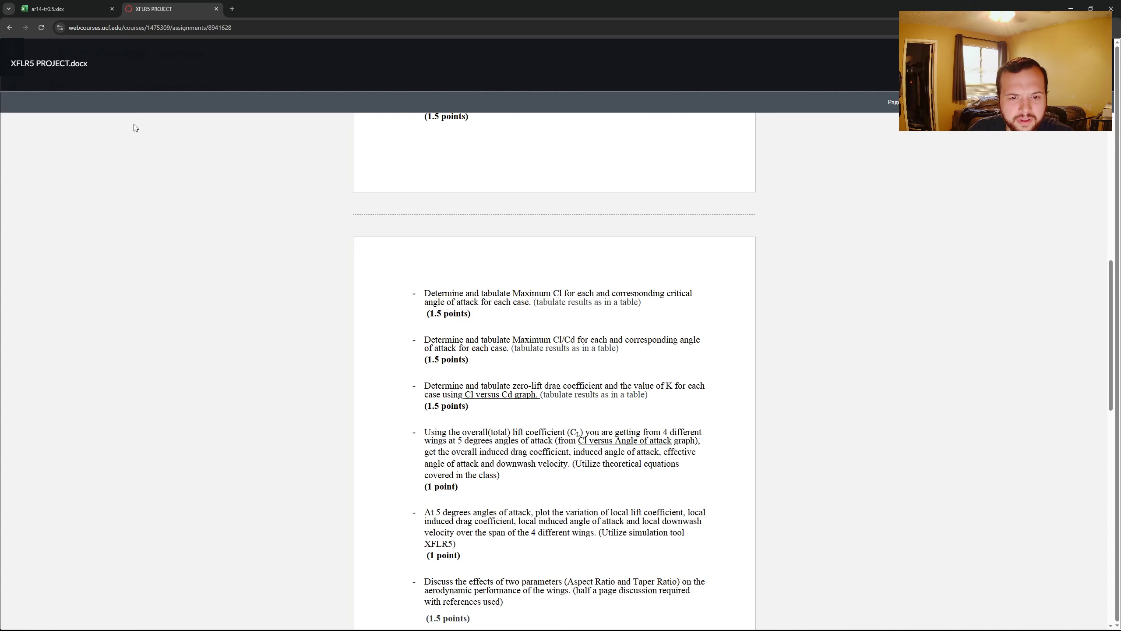
click(70, 13)
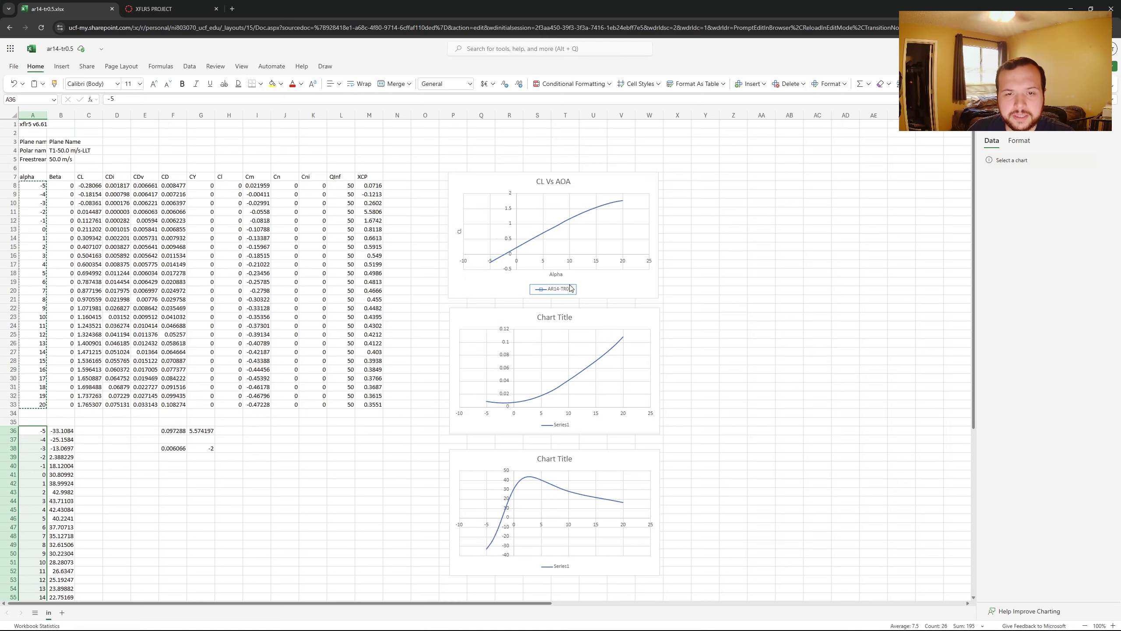
scroll(526, 332, down, 5)
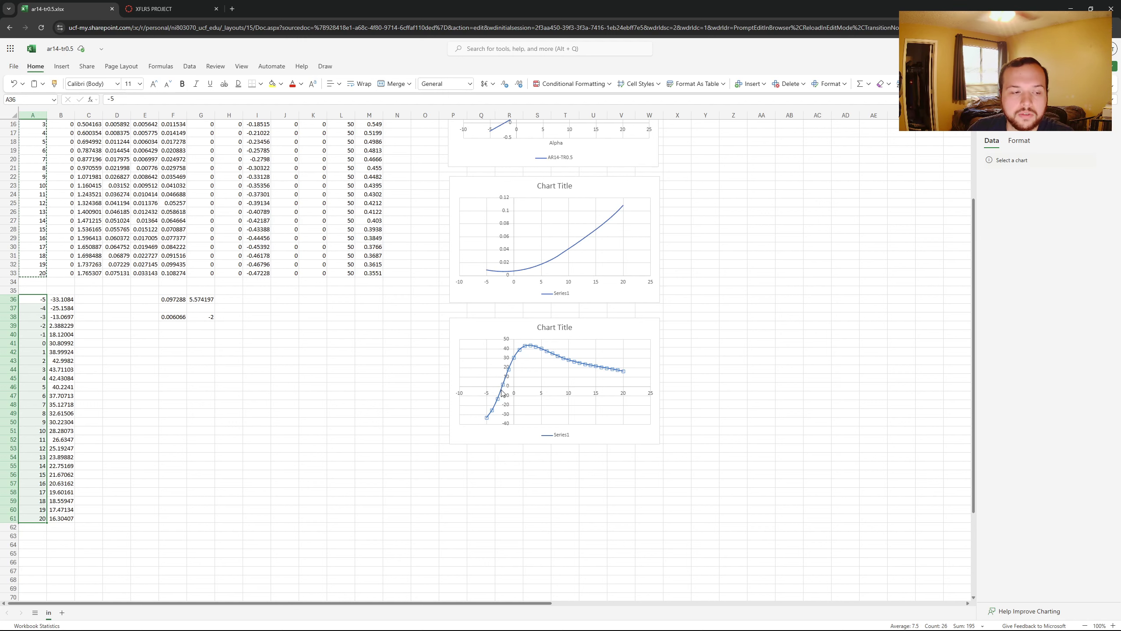
click(163, 10)
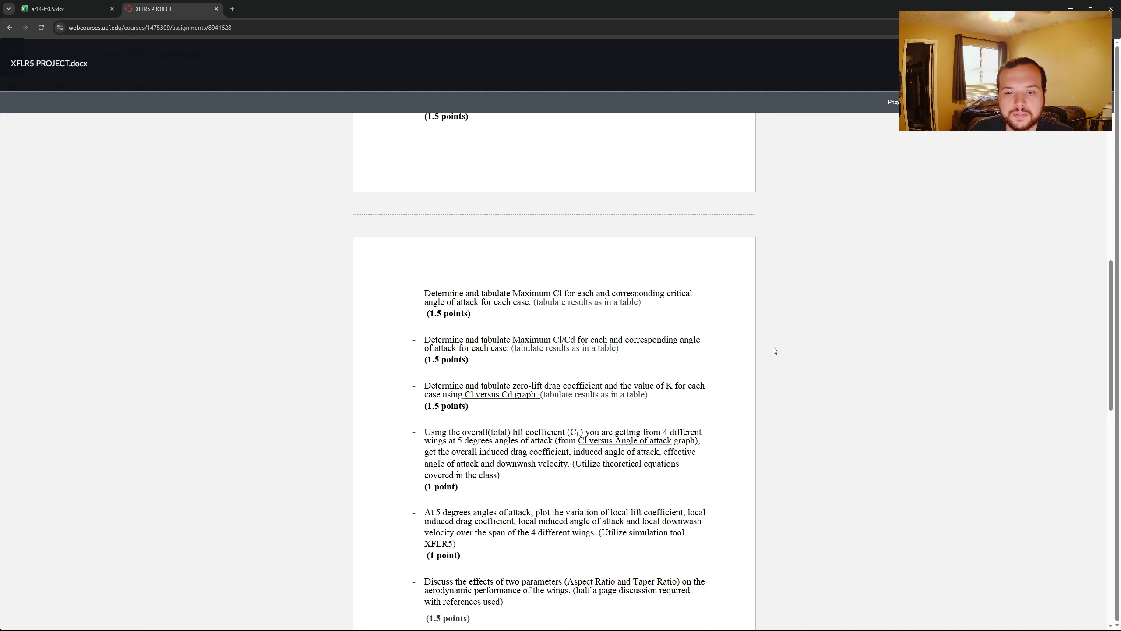
click(65, 9)
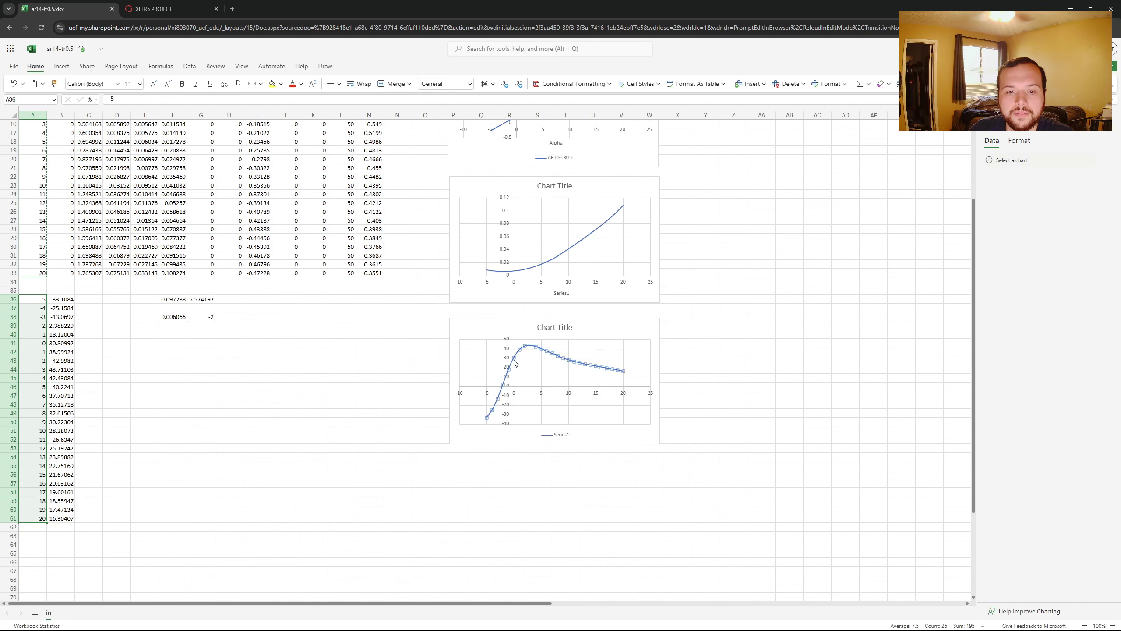
mouse_move(514, 361)
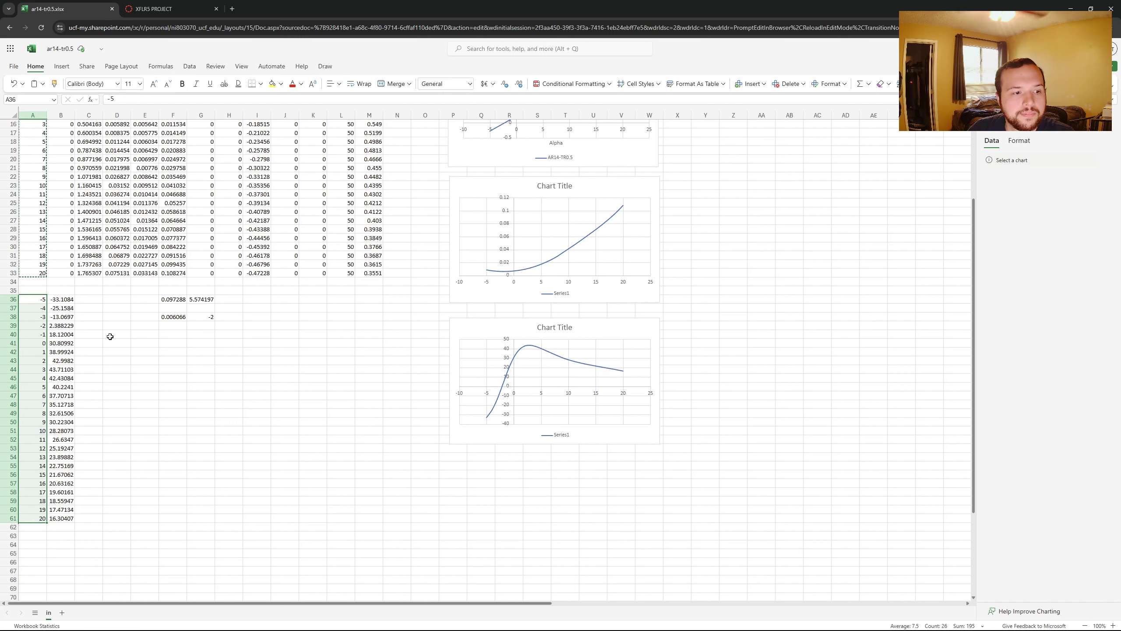
click(40, 326)
scroll(66, 329, up, 5)
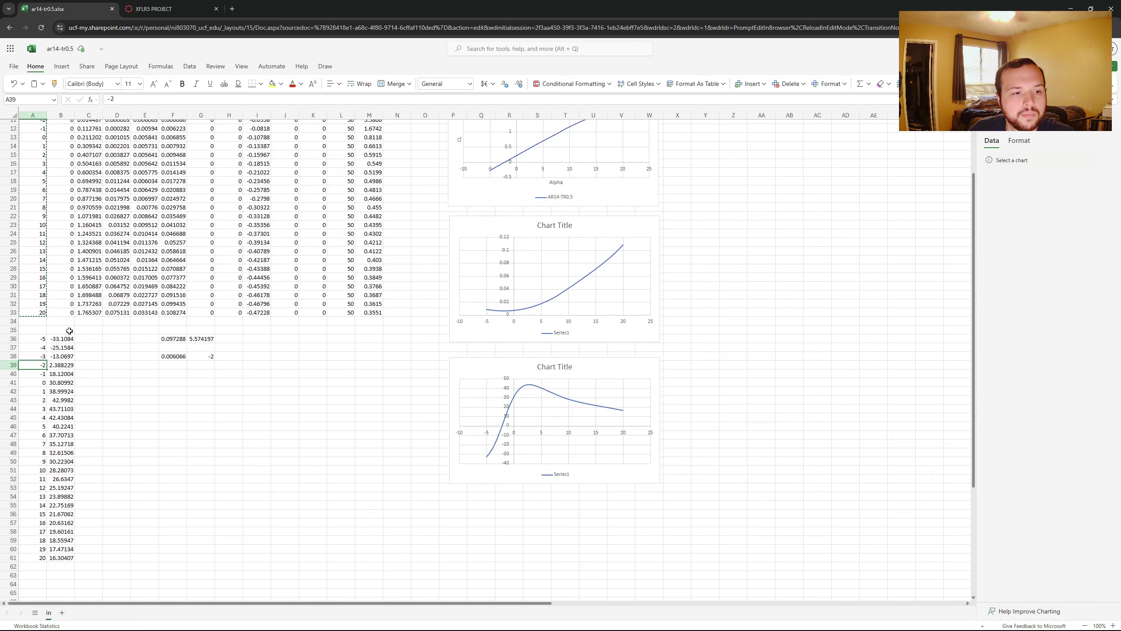
scroll(69, 331, down, 4)
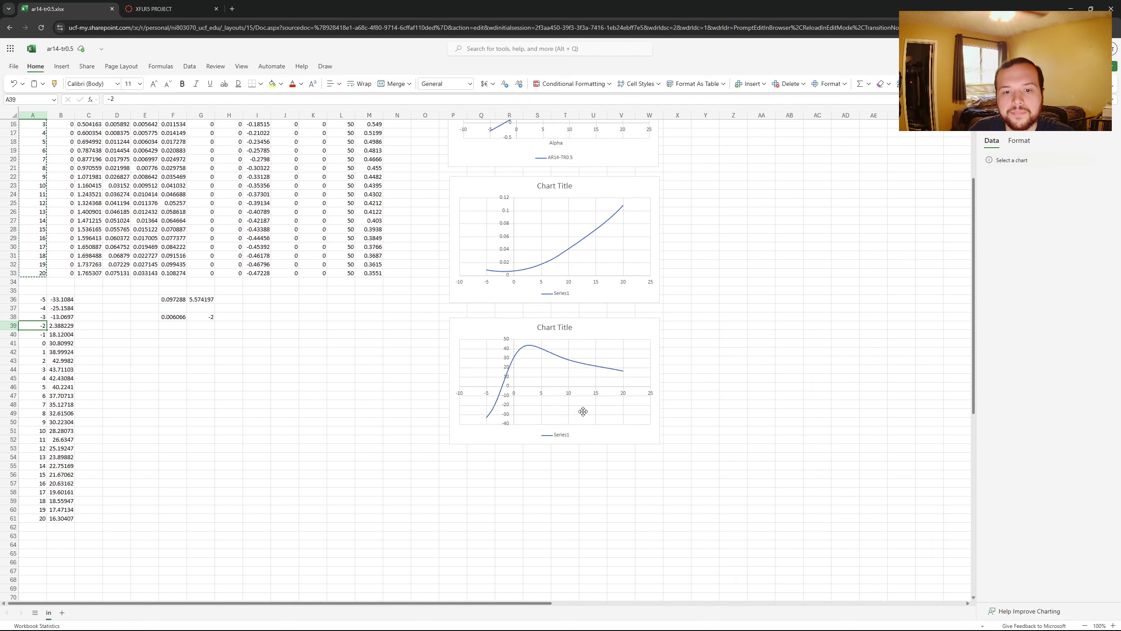
scroll(271, 145, up, 5)
Step: Read the 5-degree angle of attack requirements in the project document, marking the phrases on downwash velocity and local downwash
click(172, 9)
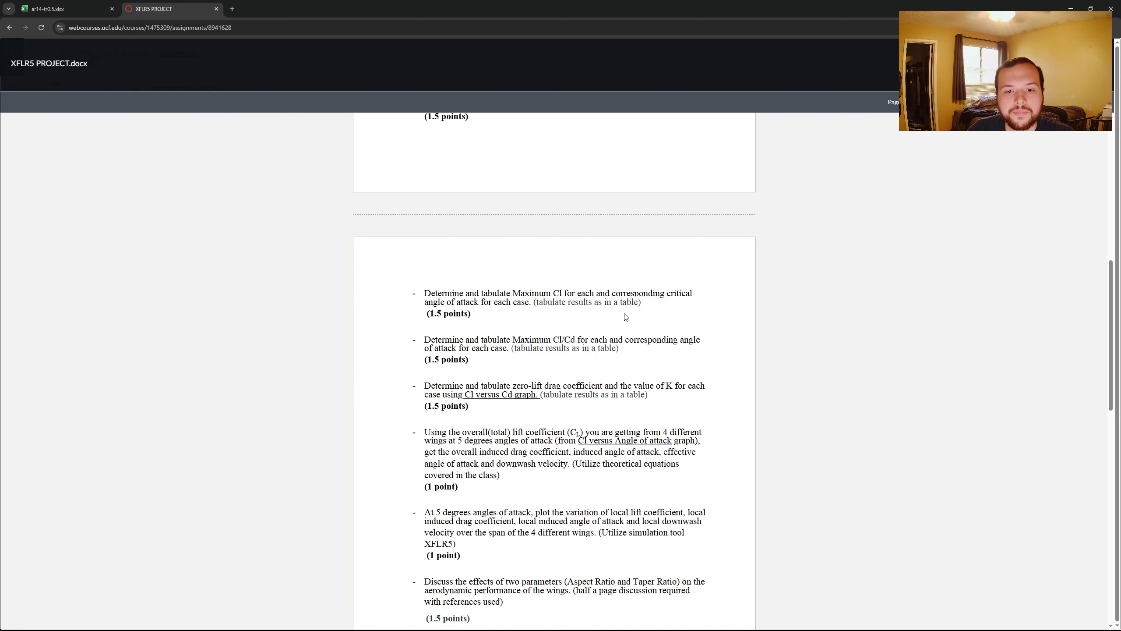
scroll(652, 380, down, 2)
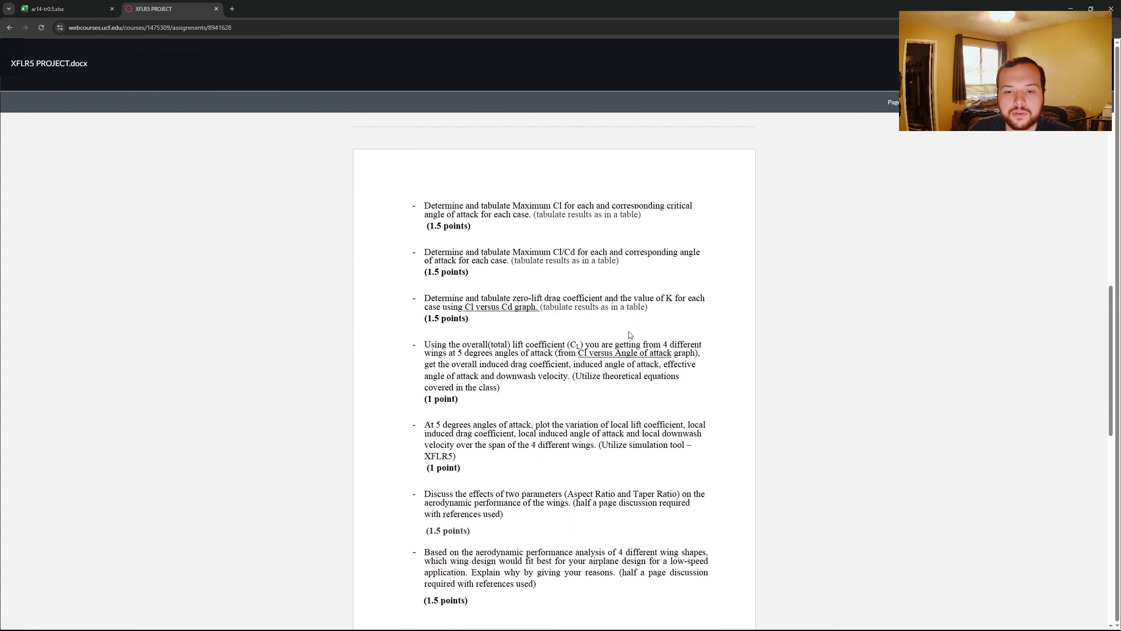
drag(701, 434, 642, 433)
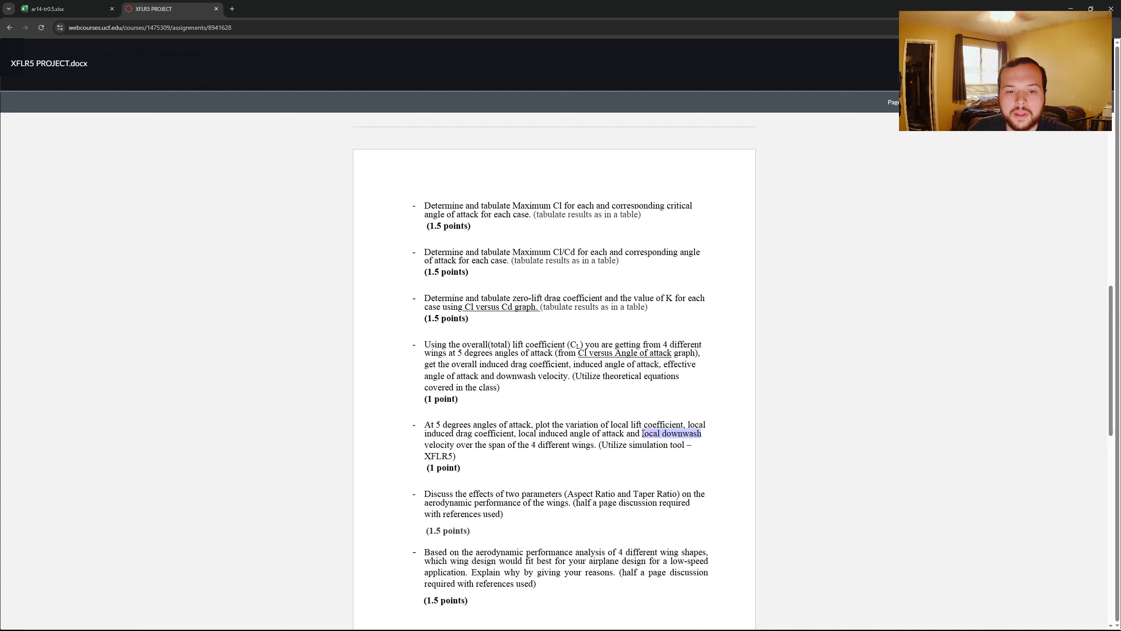
scroll(646, 433, down, 2)
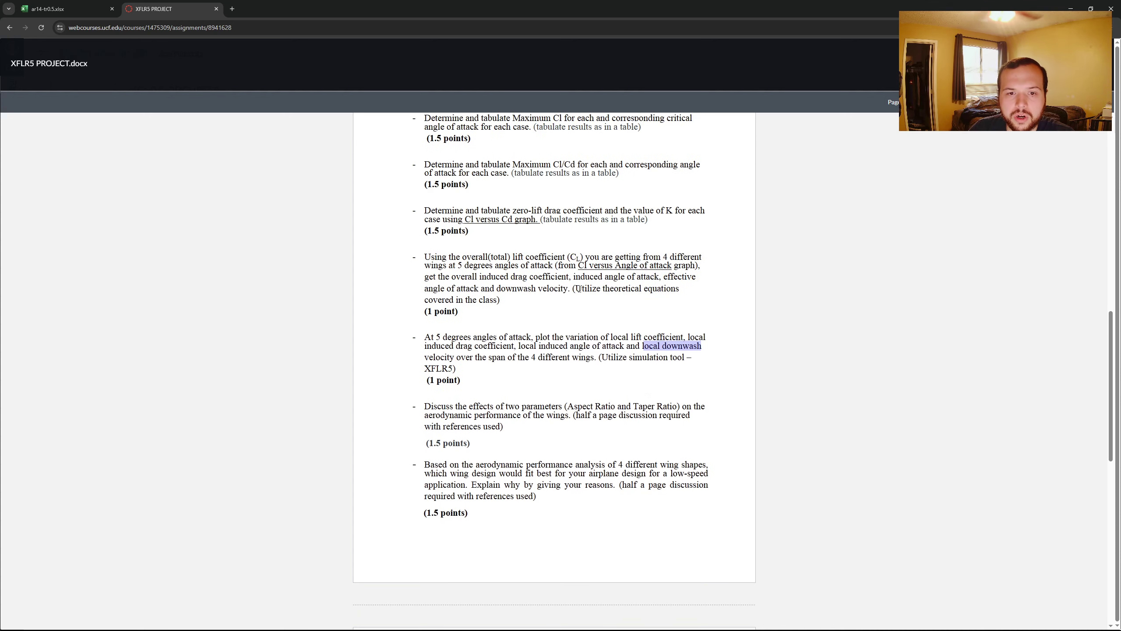
drag(497, 288, 564, 290)
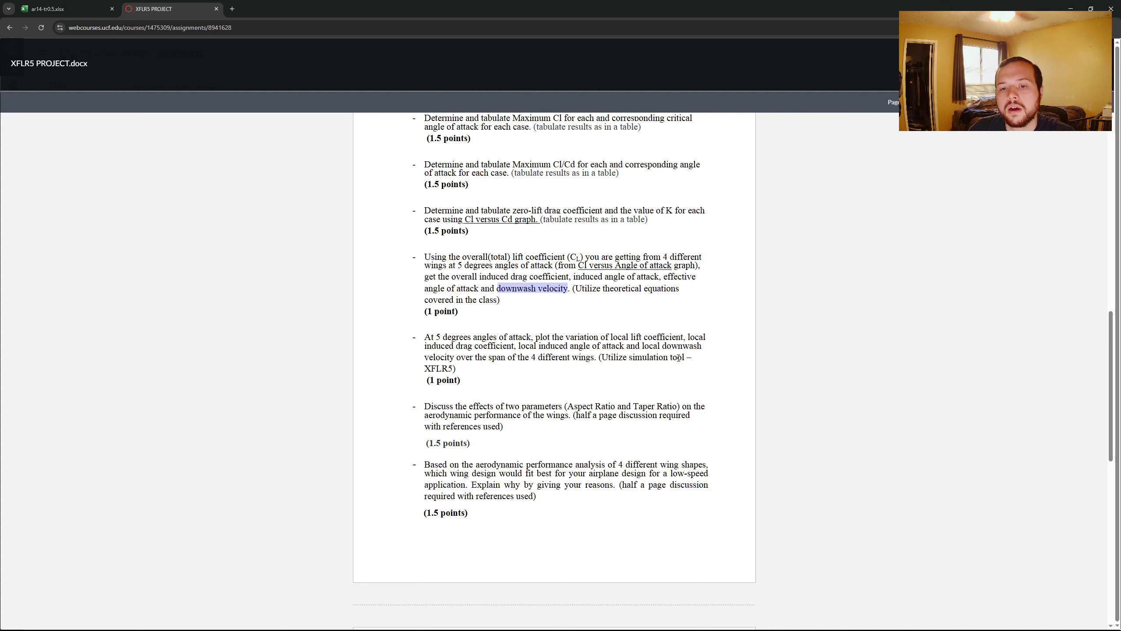
drag(677, 346, 650, 349)
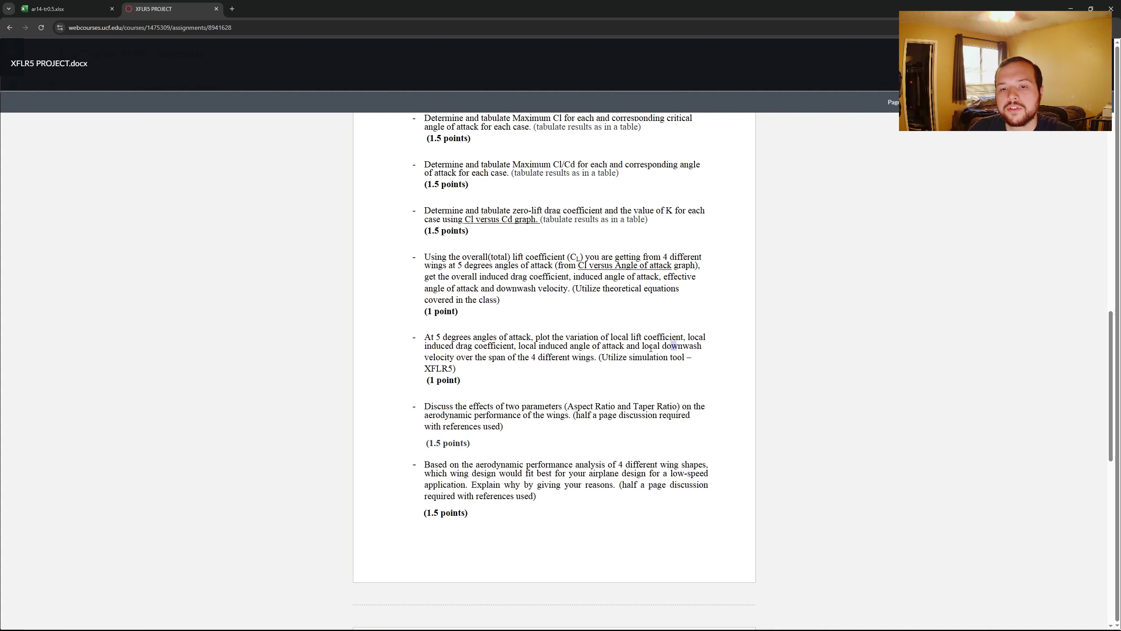
Step: Switch to XFLR5 and examine the wing's spanwise induced angle curves in the operating point view
click(66, 9)
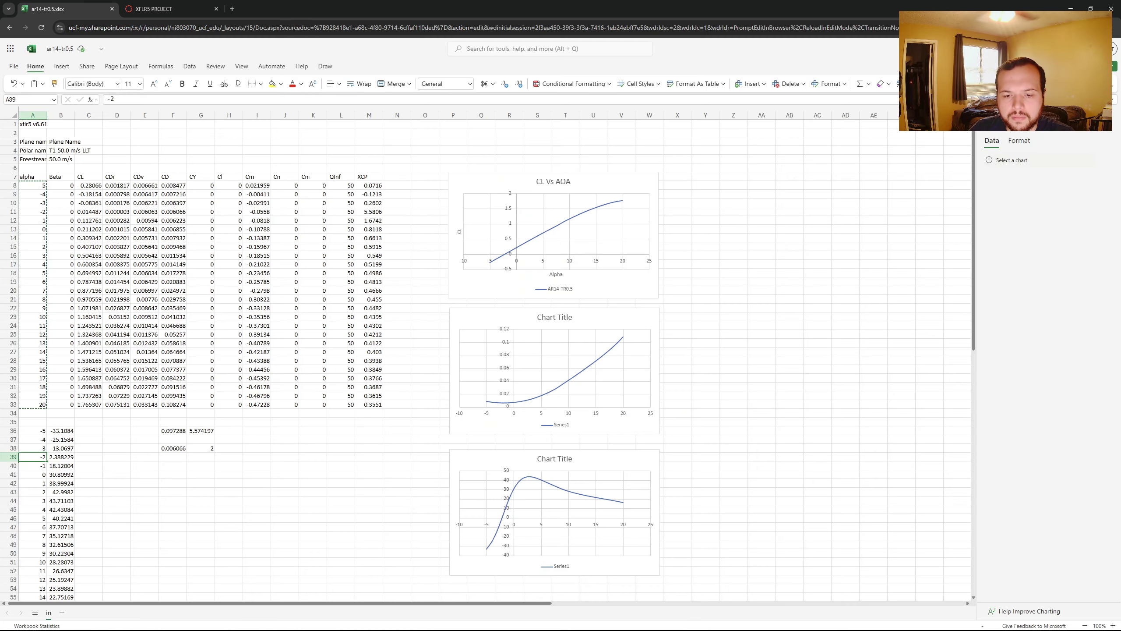
click(626, 622)
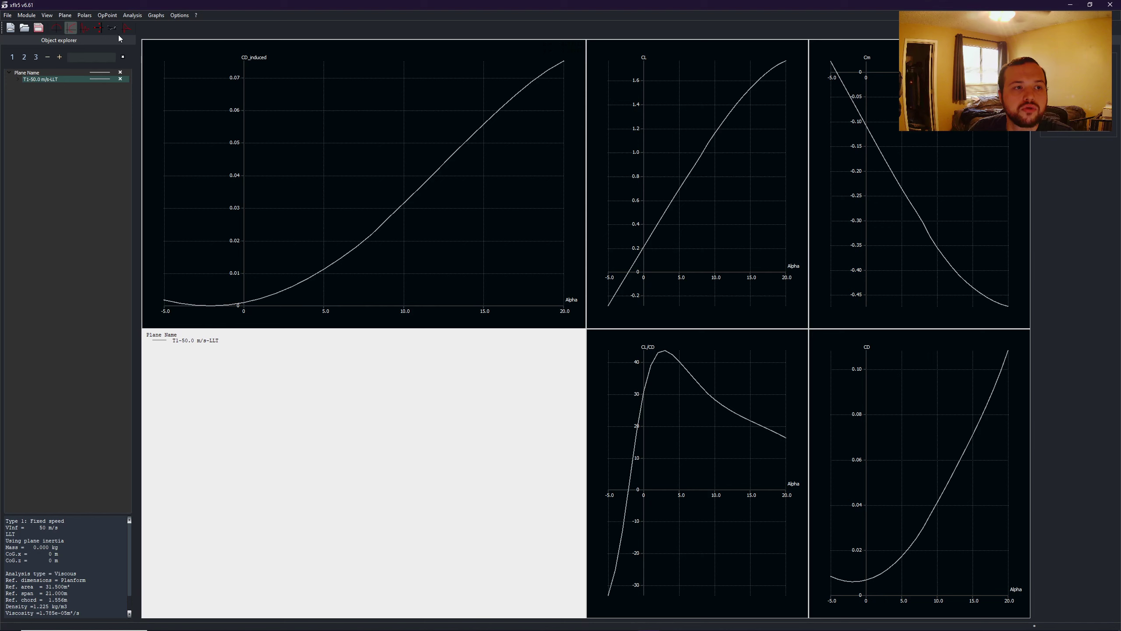
click(57, 27)
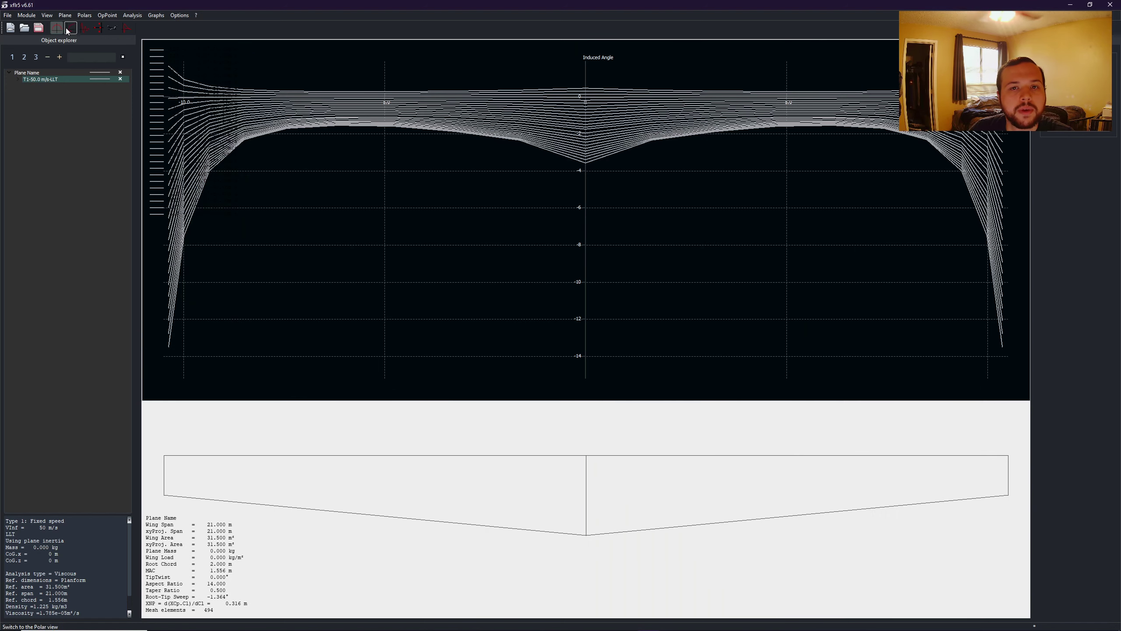
right_click(346, 88)
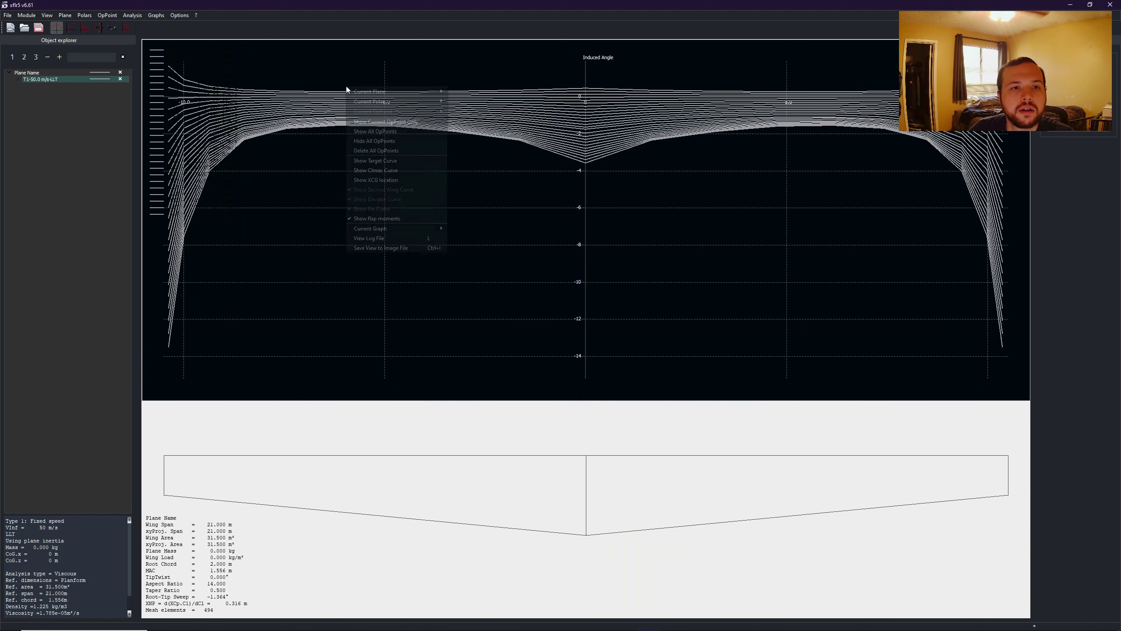
click(510, 70)
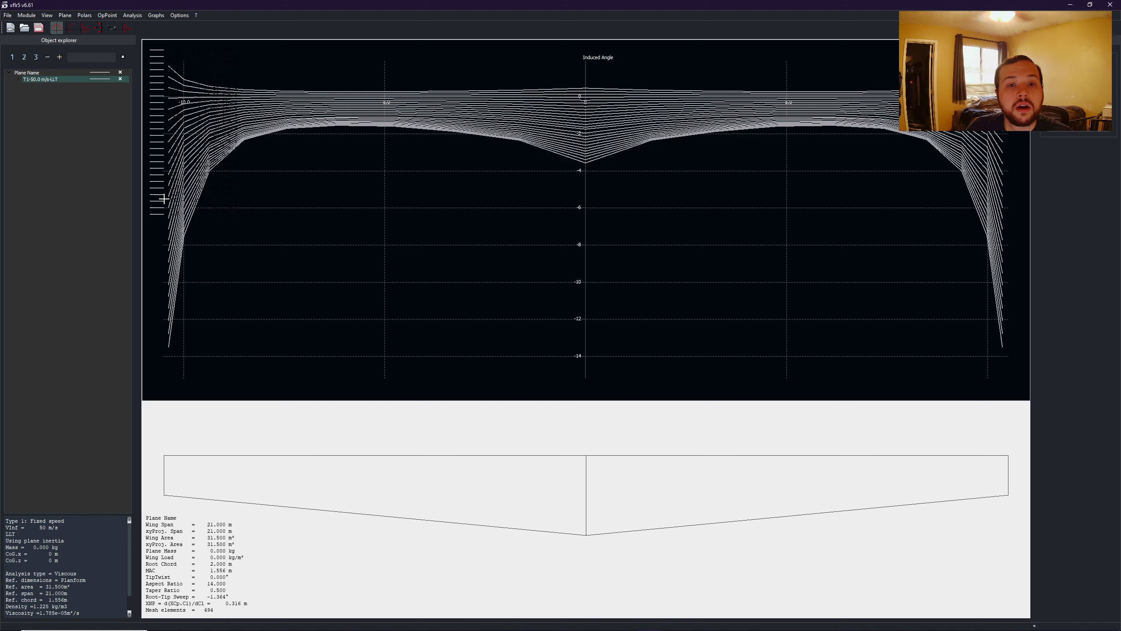
Step: Return to the ar14-tr0.5 workbook and close the chart formatting pane
click(1074, 5)
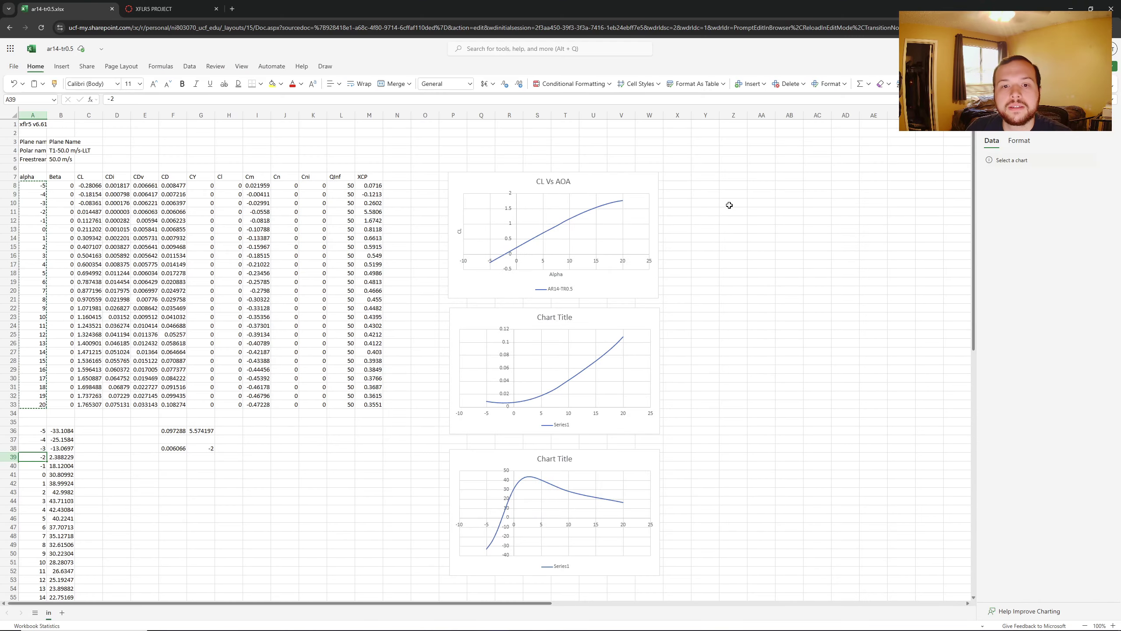
scroll(300, 245, down, 5)
scroll(300, 246, up, 5)
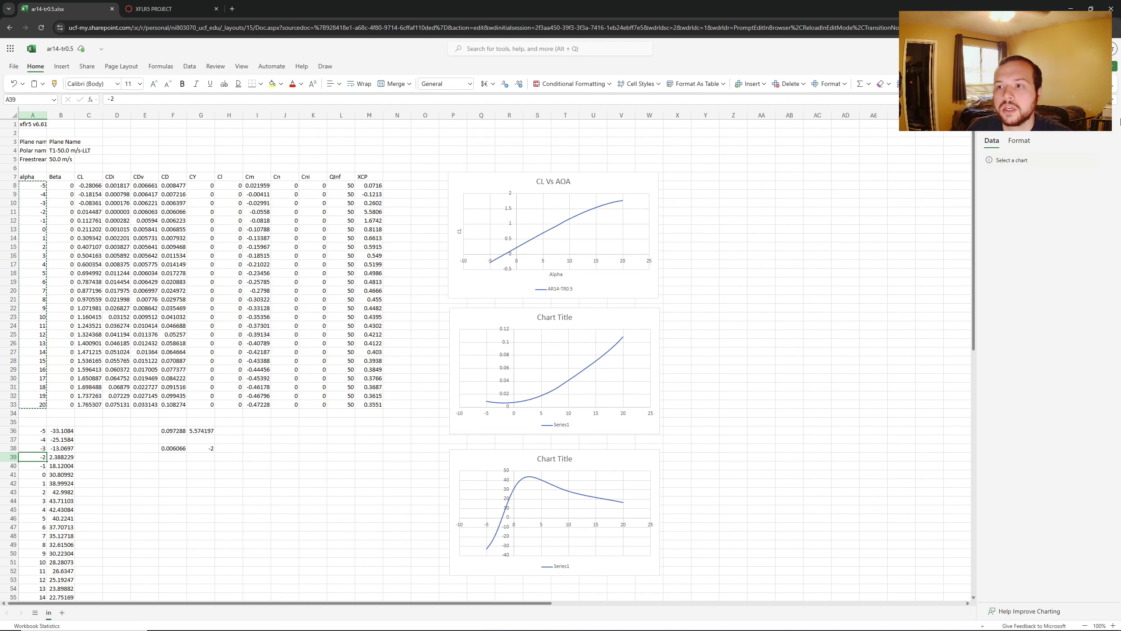
click(1109, 122)
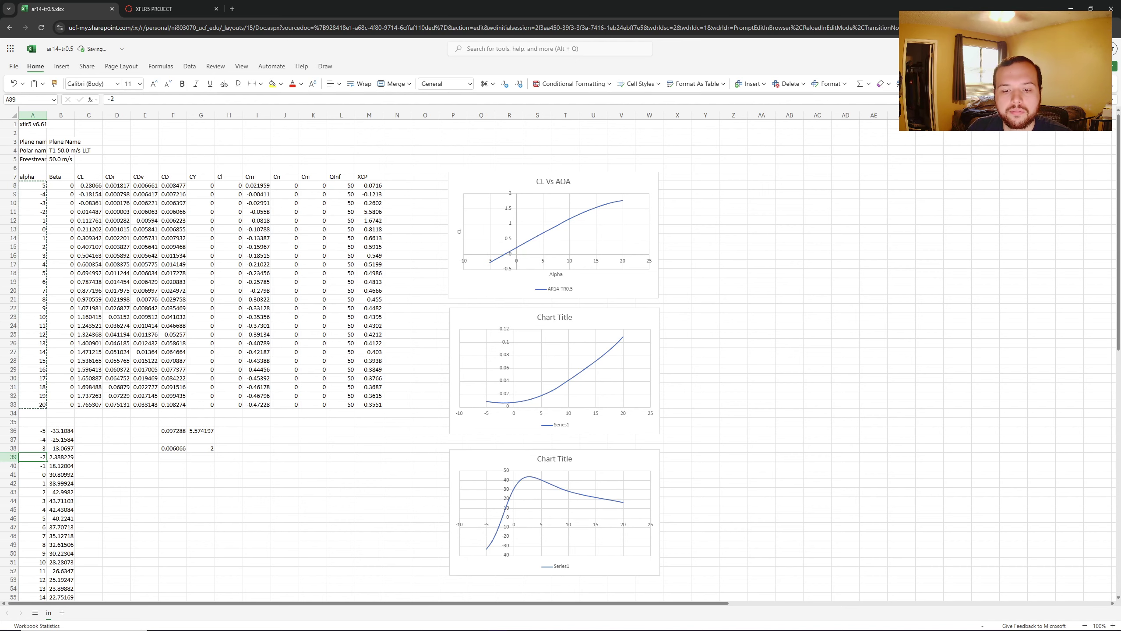